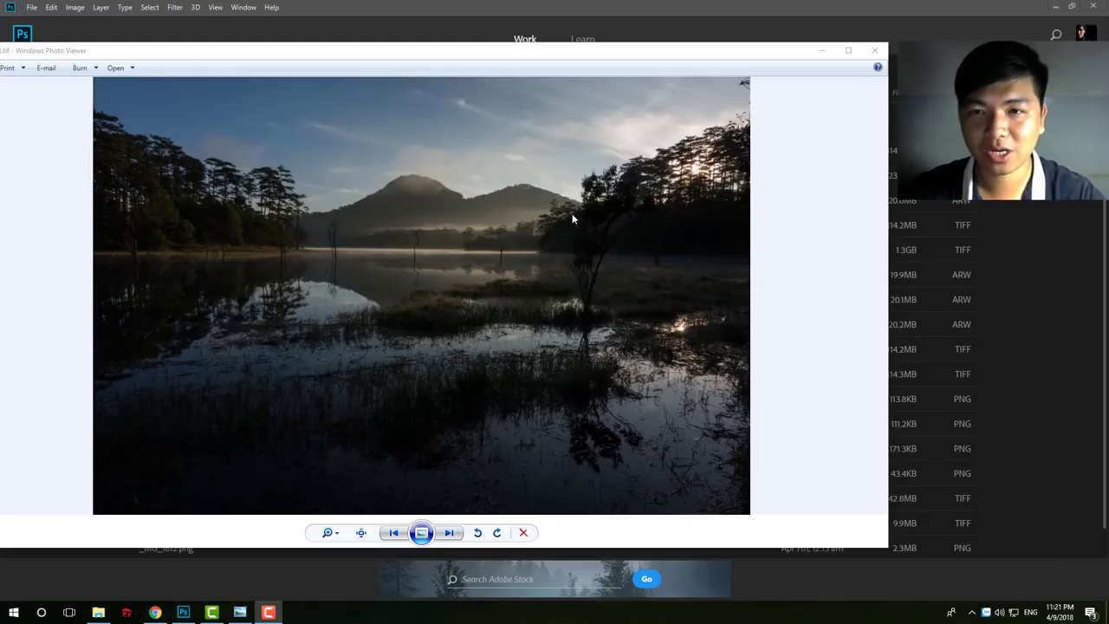
# Step: Open the luminosity folder of TIFF brackets and bring the dark lake photo back in front
pyautogui.click(98, 613)
pyautogui.moveTo(436, 144); pyautogui.dragTo(702, 156)
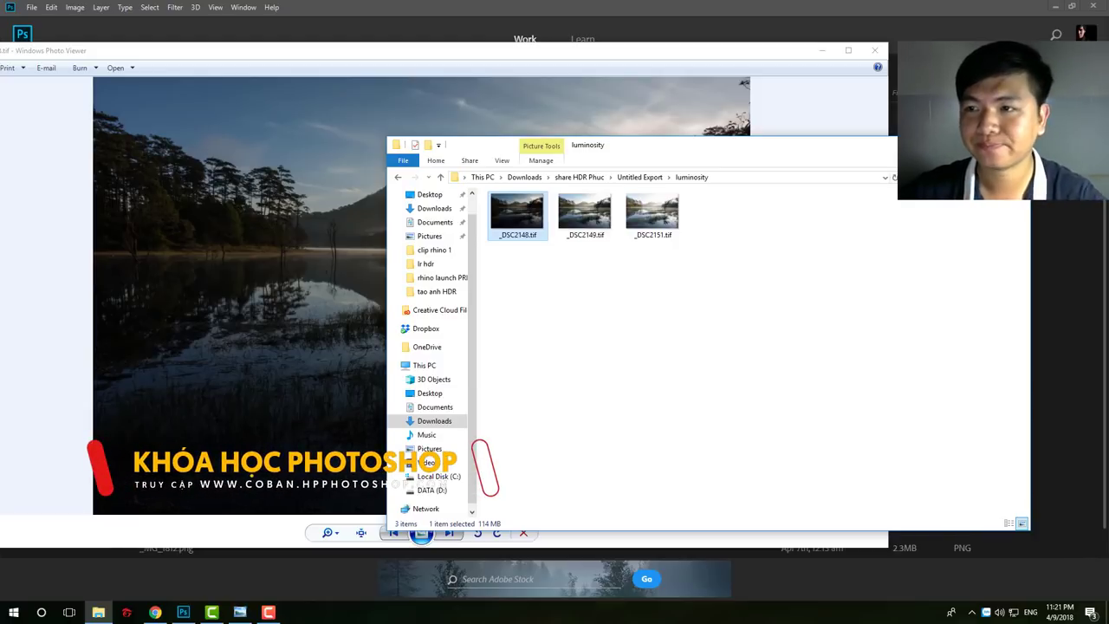
pyautogui.click(632, 52)
pyautogui.moveTo(631, 52); pyautogui.dragTo(609, 47)
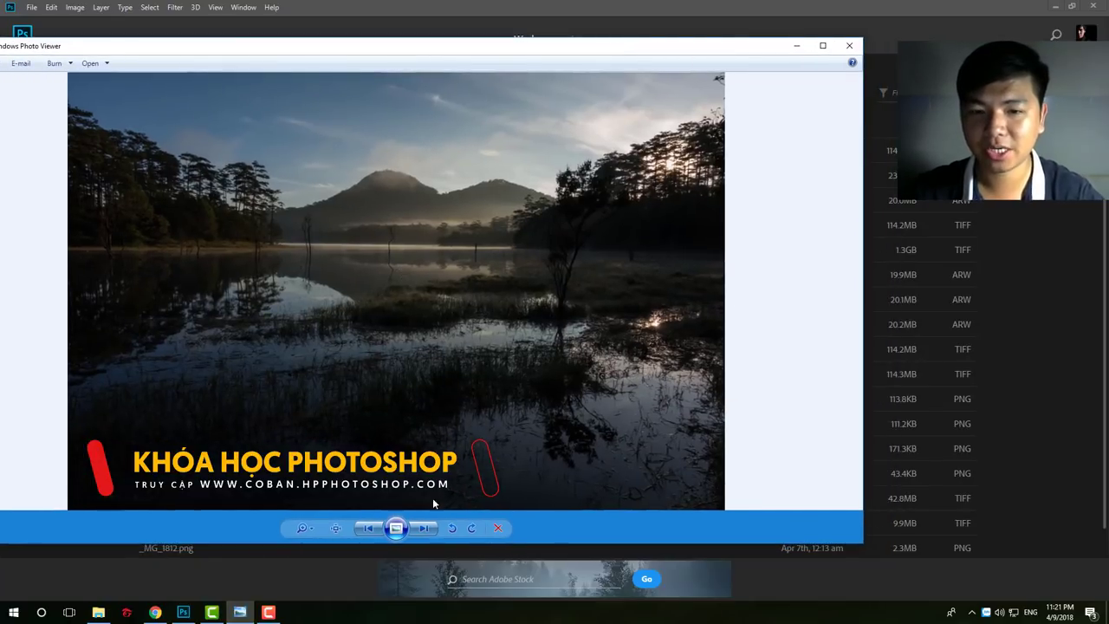
# Step: Step to the brighter, hazier exposure and zoom in to inspect the sky and dark forest
pyautogui.click(423, 527)
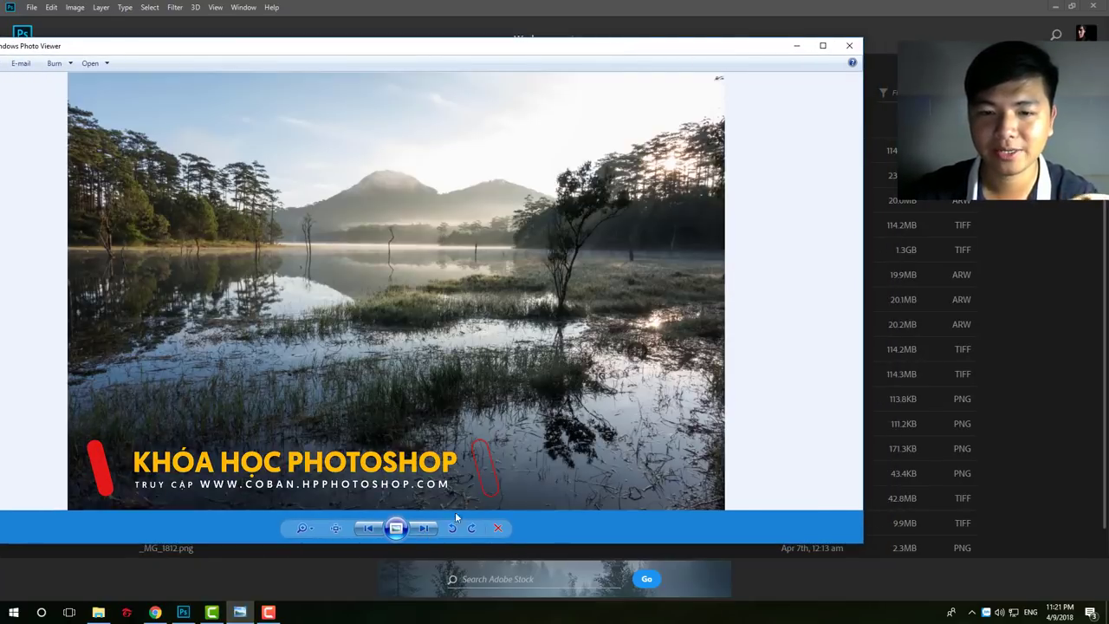
pyautogui.click(369, 528)
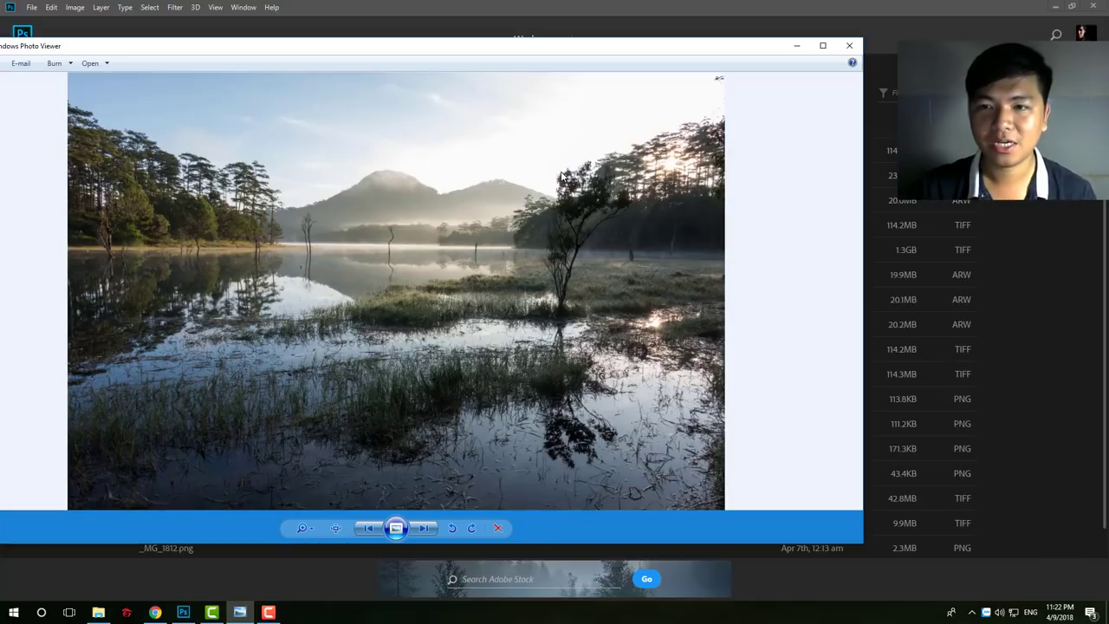
pyautogui.scroll(4, 680, 236)
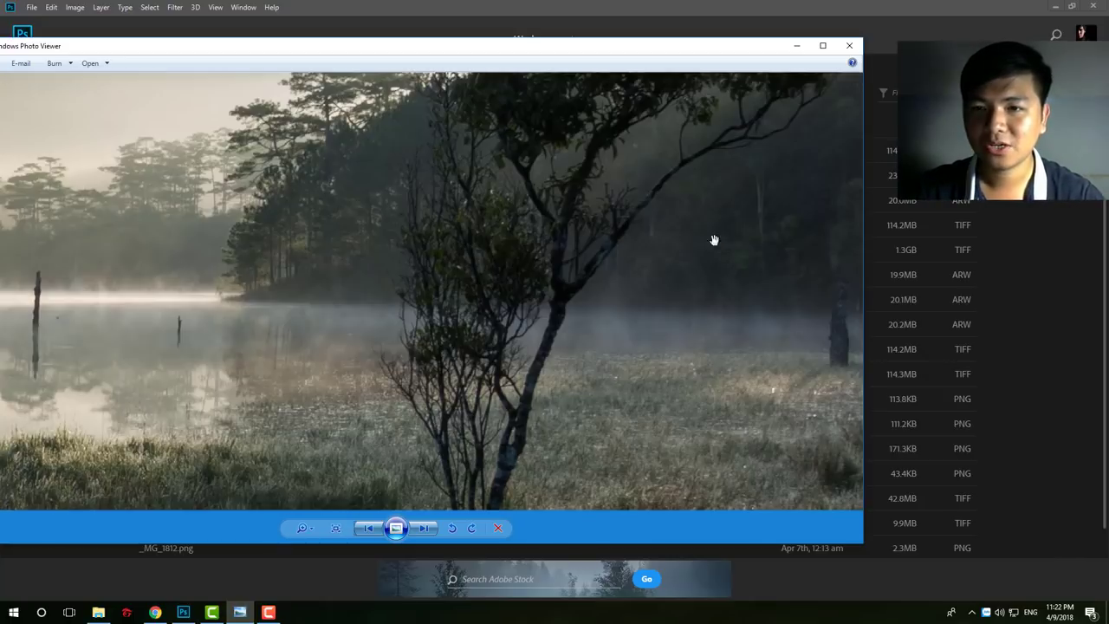
pyautogui.moveTo(730, 247); pyautogui.dragTo(399, 312)
pyautogui.scroll(2, 560, 312)
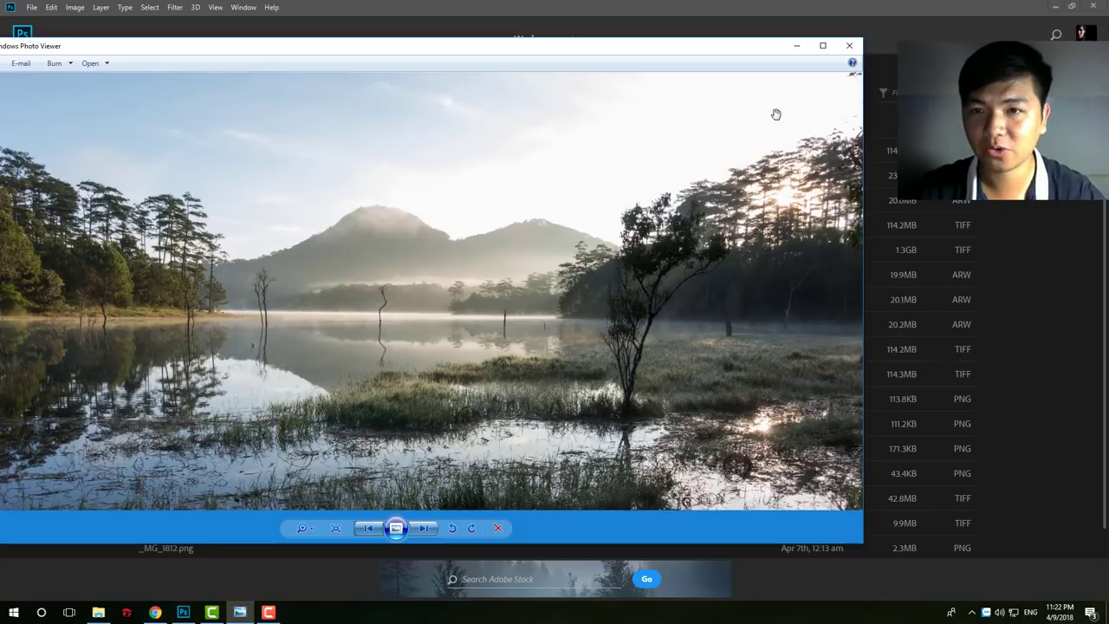
pyautogui.scroll(2, 776, 115)
pyautogui.scroll(1, 700, 158)
pyautogui.scroll(-1, 626, 165)
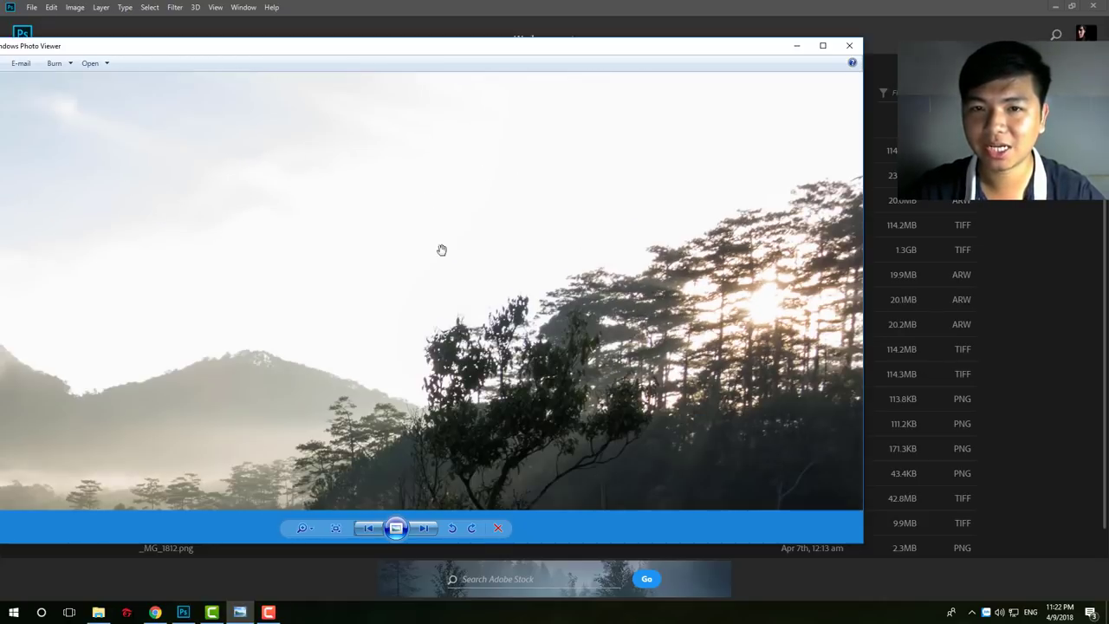
pyautogui.scroll(-2, 456, 201)
pyautogui.scroll(-1, 456, 202)
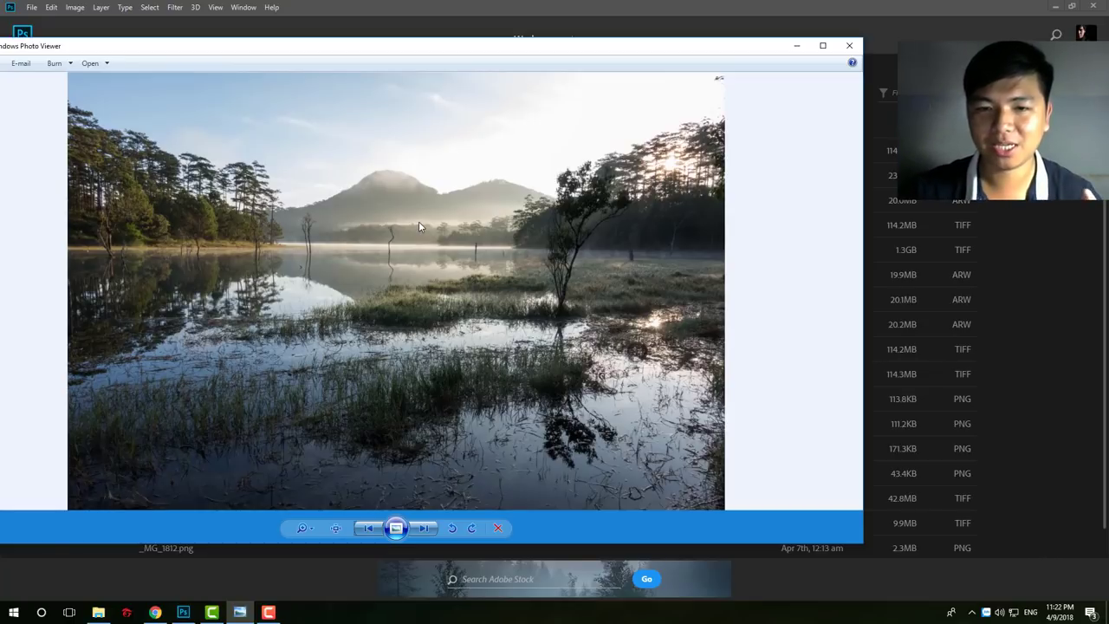
# Step: Flip to the darker exposure and back, ending zoomed in on the bright version's misty trees
pyautogui.press('Right')
pyautogui.press('Right')
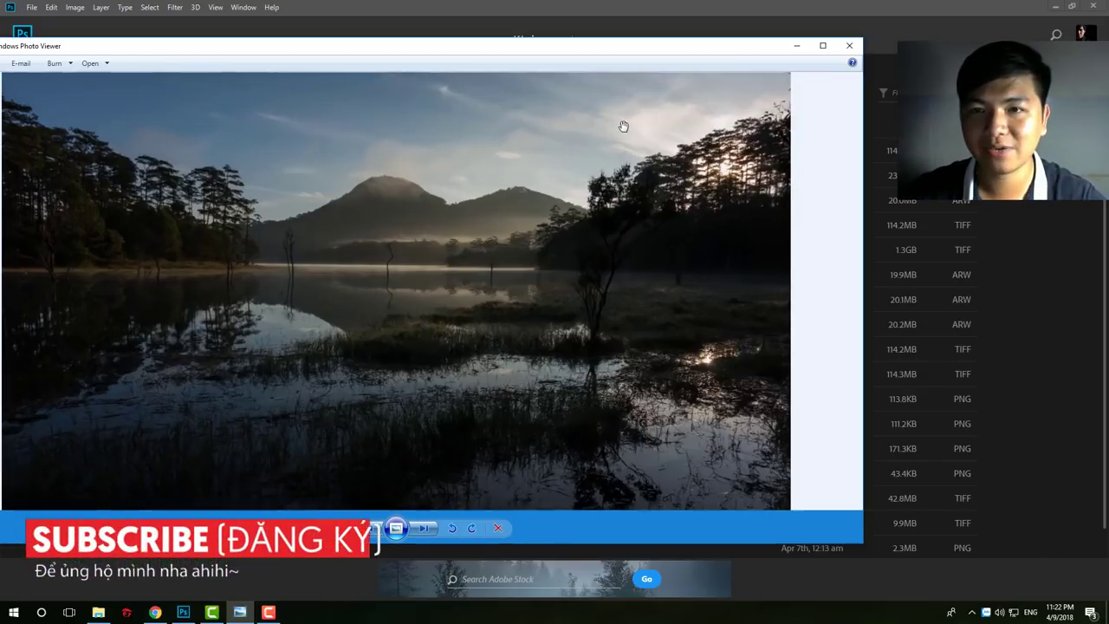
pyautogui.scroll(1, 616, 123)
pyautogui.scroll(1, 612, 120)
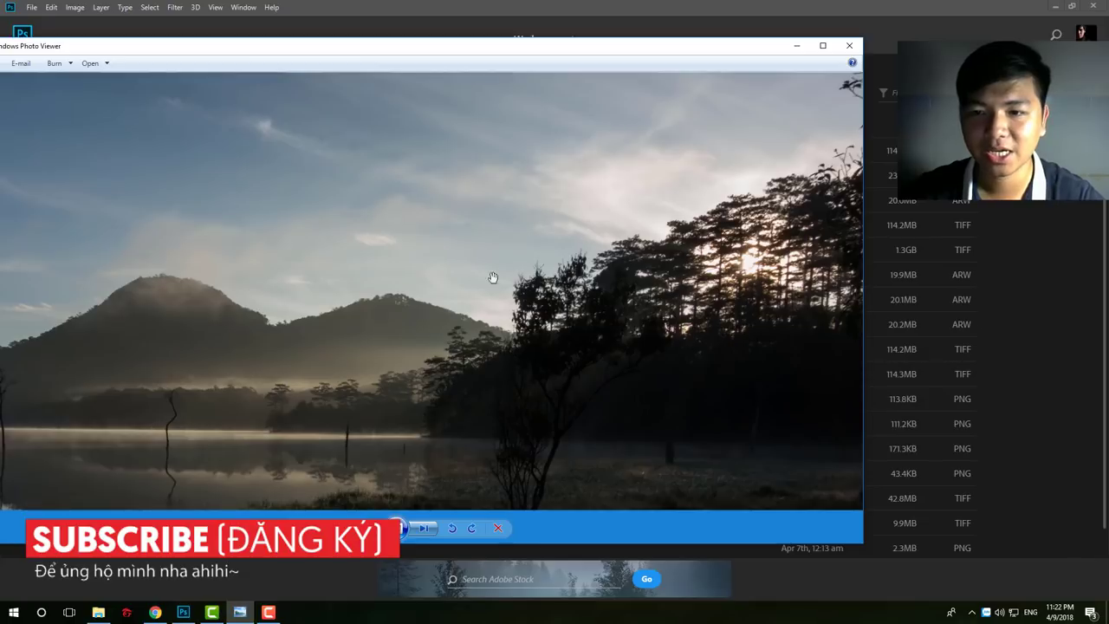
pyautogui.press('Right')
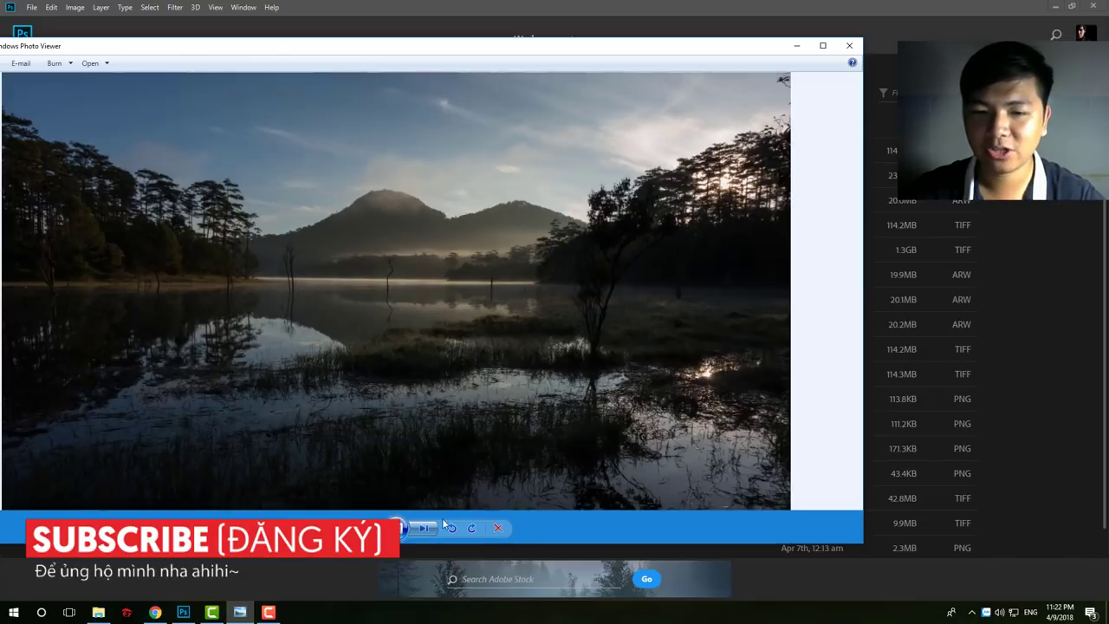
pyautogui.press('Left')
pyautogui.scroll(1, 705, 265)
pyautogui.scroll(2, 733, 270)
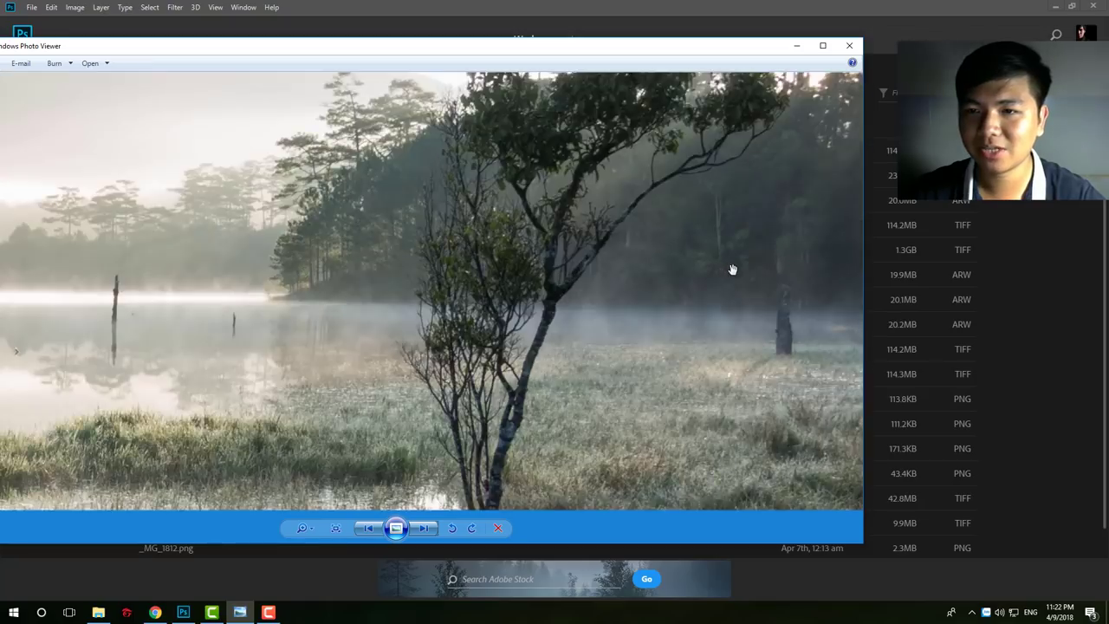
pyautogui.scroll(1, 733, 269)
pyautogui.scroll(2, 792, 268)
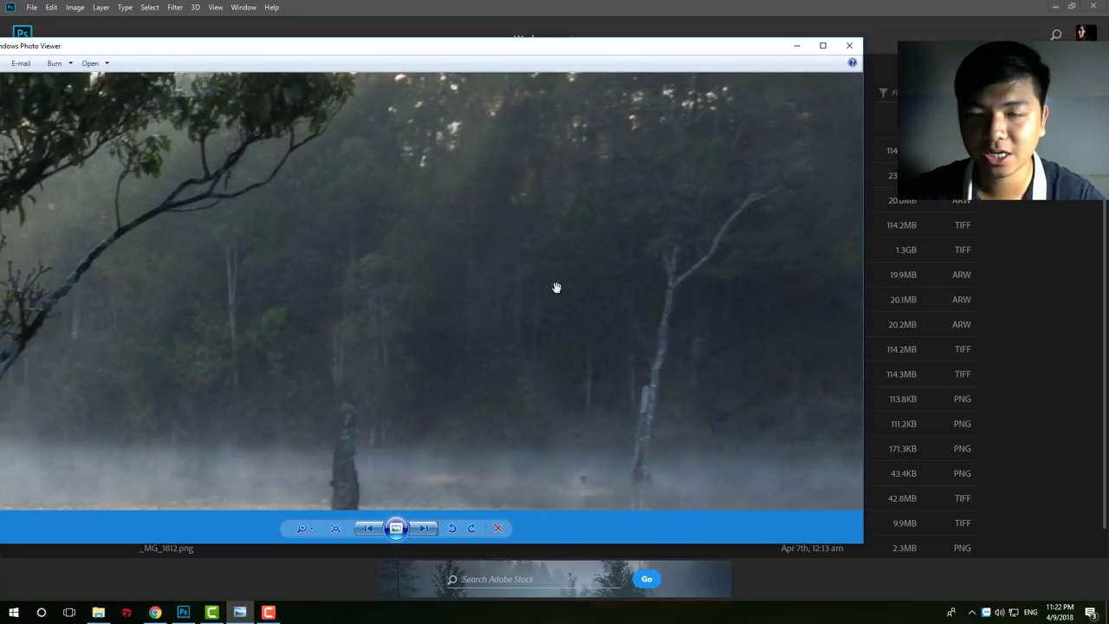
pyautogui.scroll(-3, 498, 307)
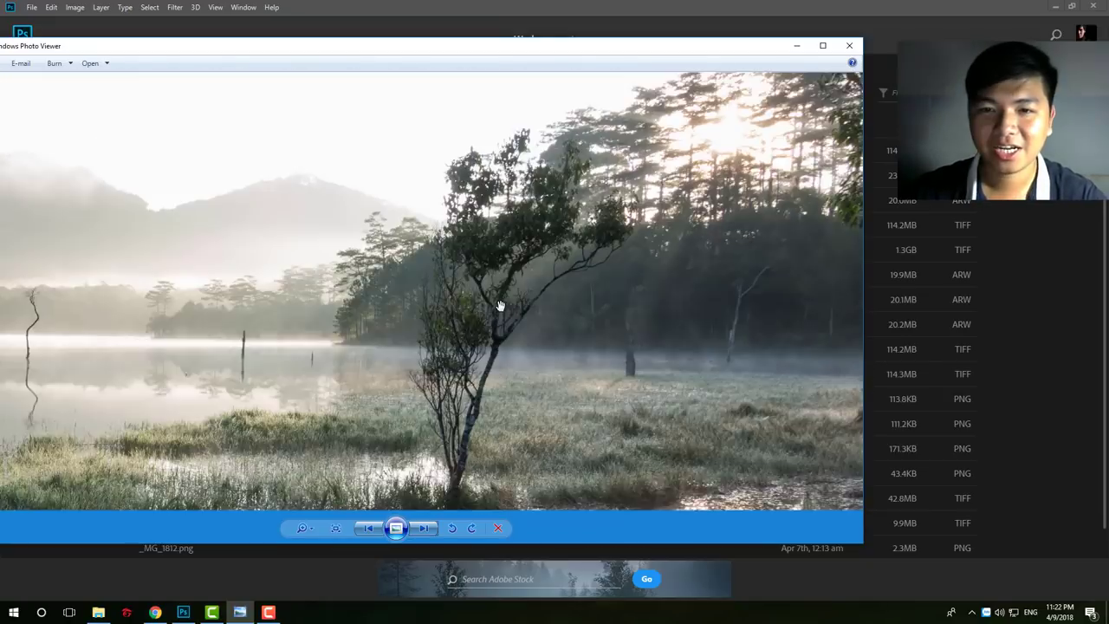
pyautogui.scroll(-2, 500, 305)
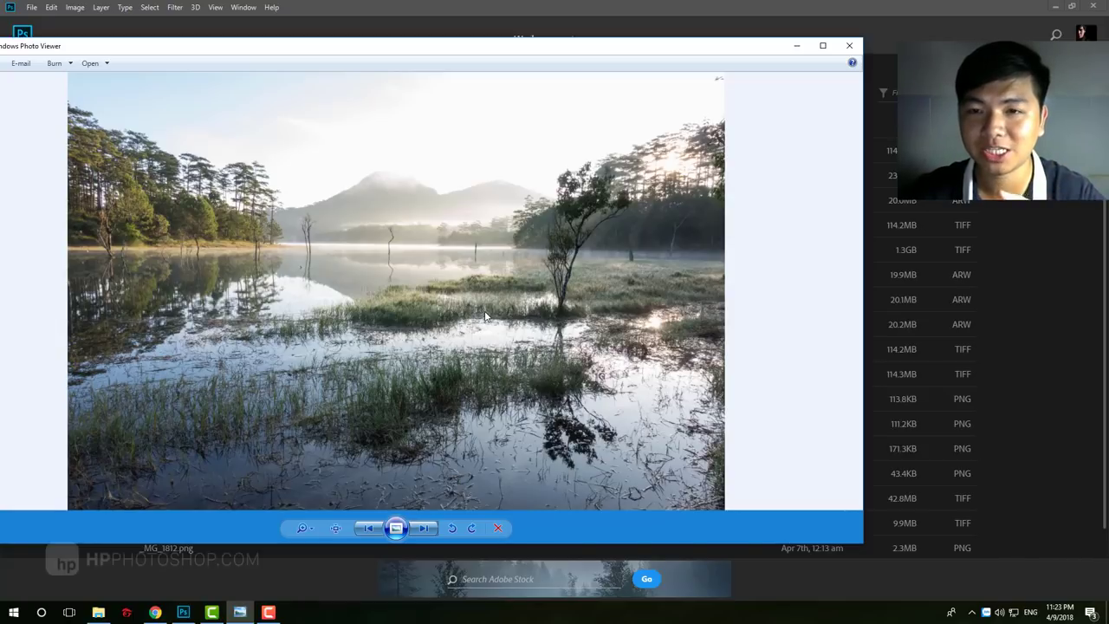
# Step: Flip repeatedly between the darker, higher-contrast exposure and the bright exposure to compare them
pyautogui.click(369, 530)
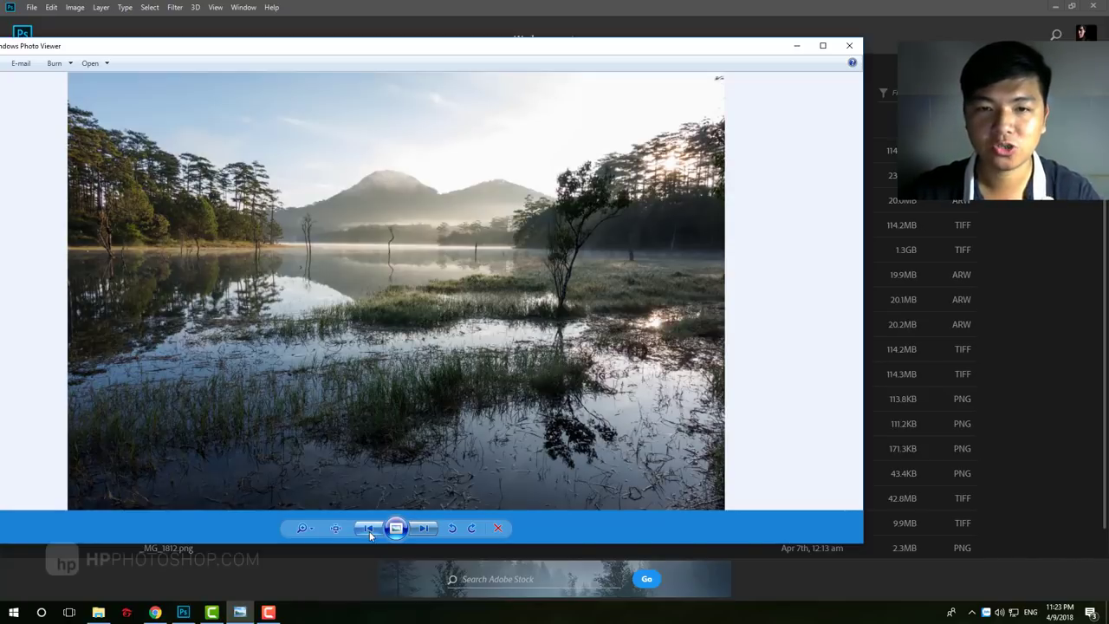
pyautogui.click(373, 532)
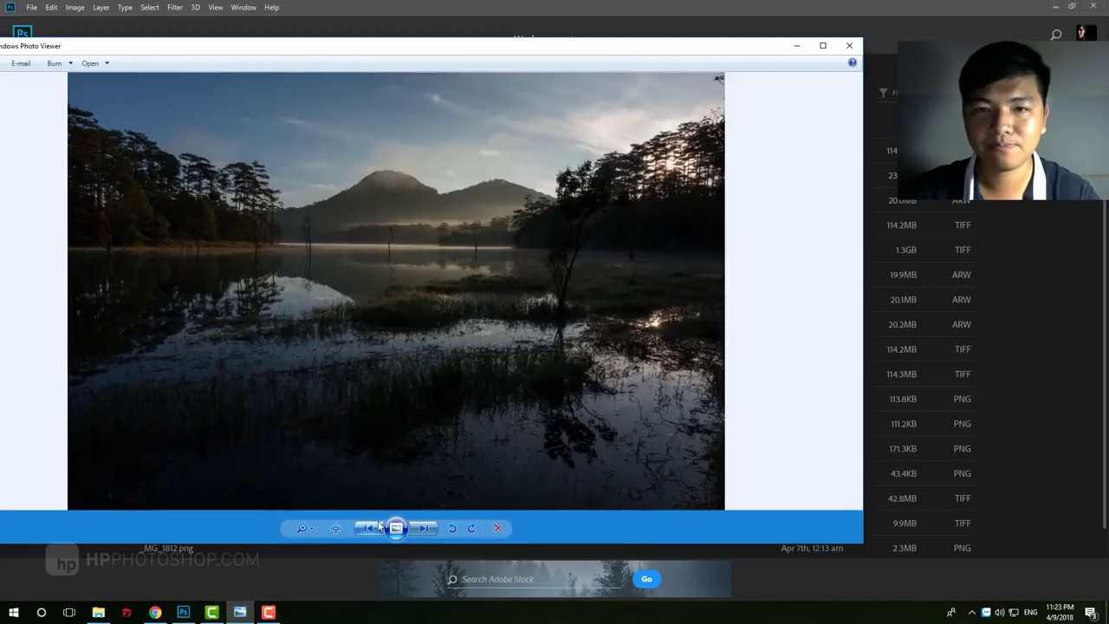
pyautogui.click(426, 528)
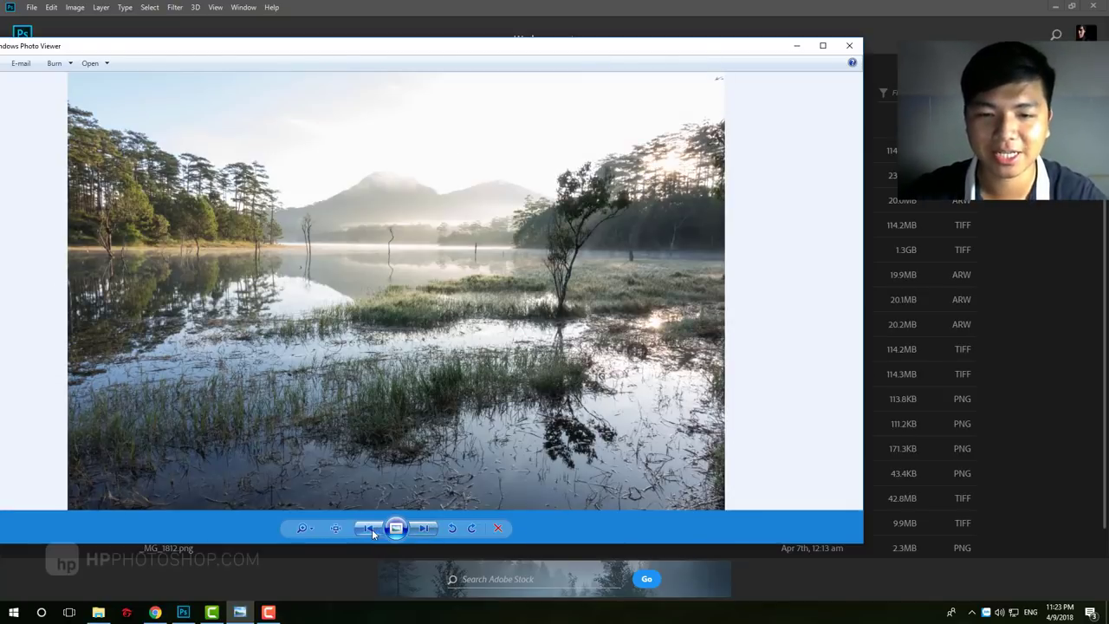
pyautogui.click(370, 528)
pyautogui.click(423, 527)
pyautogui.click(369, 529)
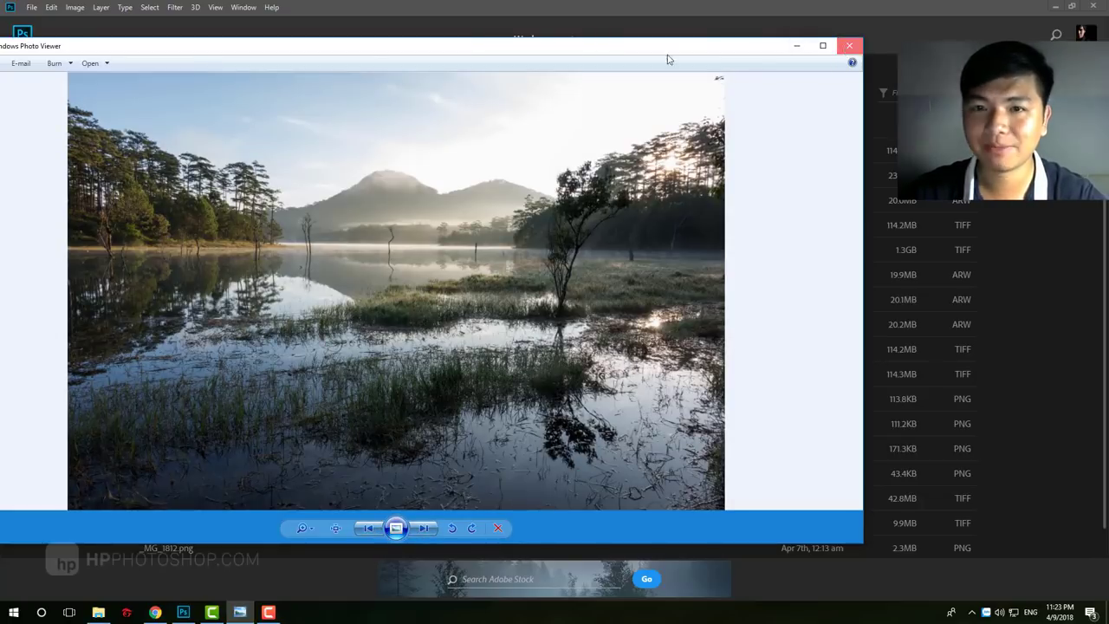
# Step: Close Photo Viewer and drag _DSC2149.tif from the luminosity folder into Photoshop
pyautogui.click(849, 45)
pyautogui.click(98, 612)
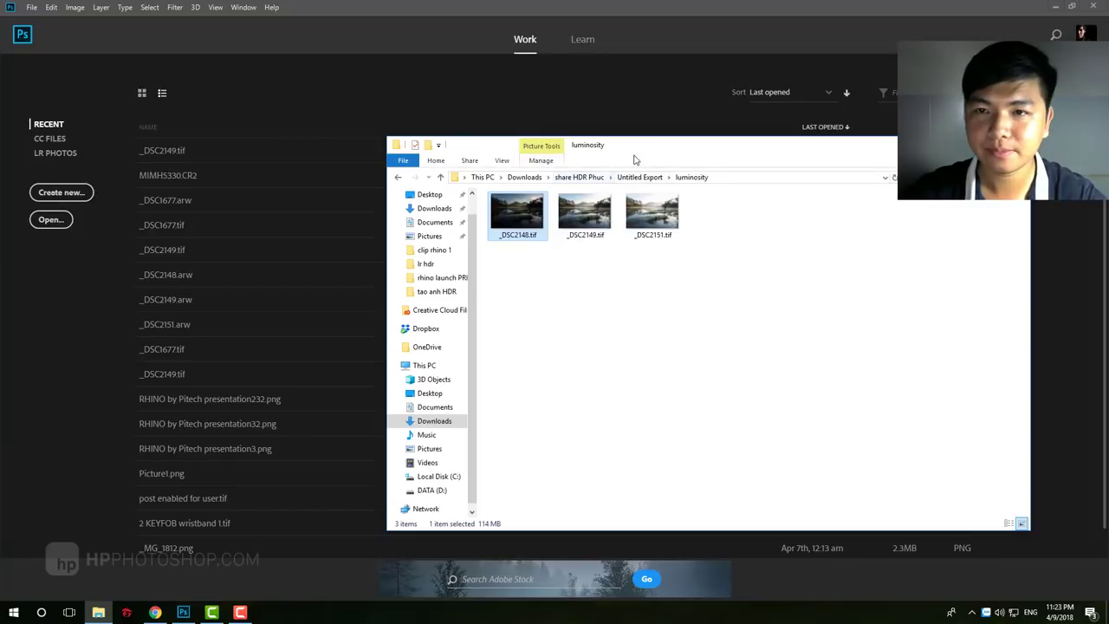
pyautogui.moveTo(504, 150); pyautogui.dragTo(625, 134)
pyautogui.click(703, 221)
pyautogui.press('Left')
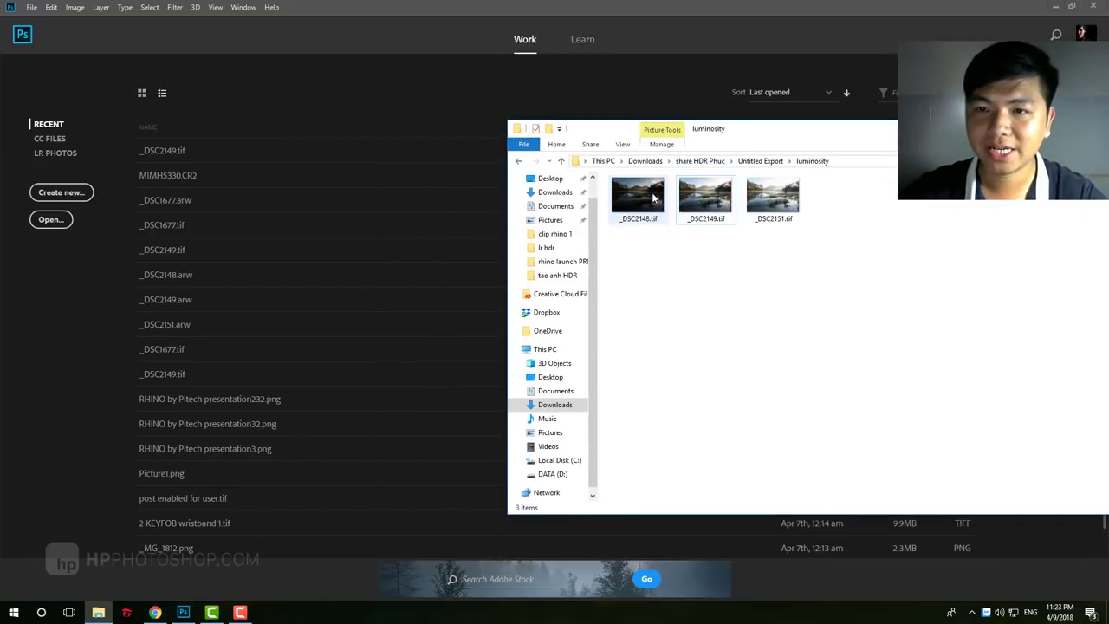
pyautogui.press('Right')
pyautogui.press('Right')
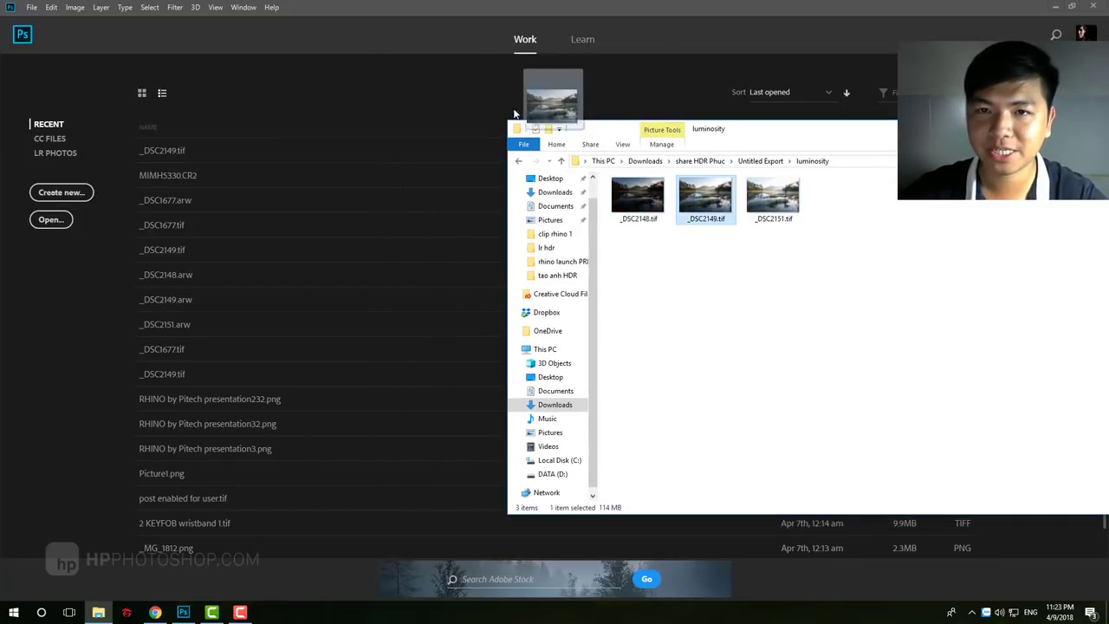
pyautogui.moveTo(711, 206); pyautogui.dragTo(398, 78)
# Step: Zoom to see the whole lake photo and add an empty Layer 1 with Ctrl+Shift+N
pyautogui.click(544, 10)
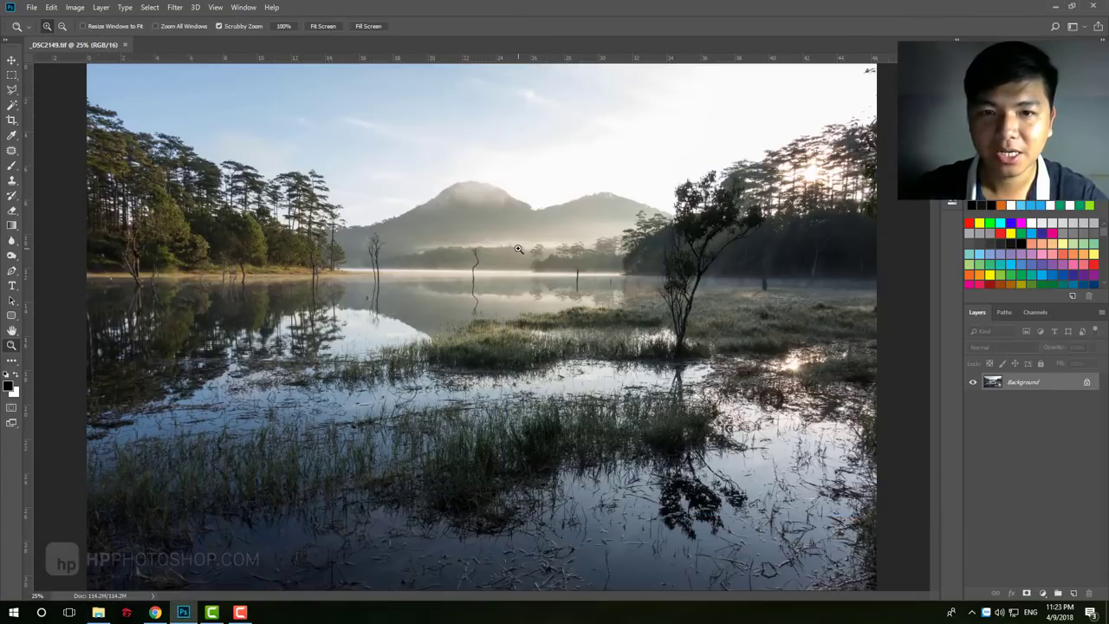
pyautogui.keyDown('alt'); pyautogui.click(511, 251); pyautogui.keyUp('alt')
pyautogui.keyDown('alt'); pyautogui.click(501, 265); pyautogui.keyUp('alt')
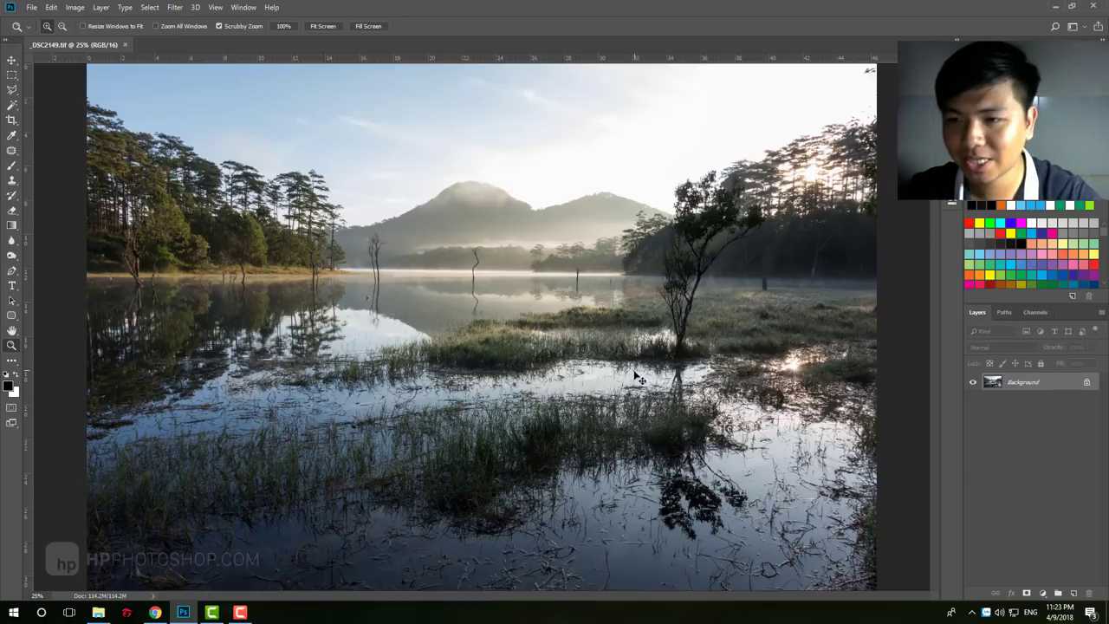
pyautogui.hotkey('ctrl', 'shift', 'n')
pyautogui.press('Return')
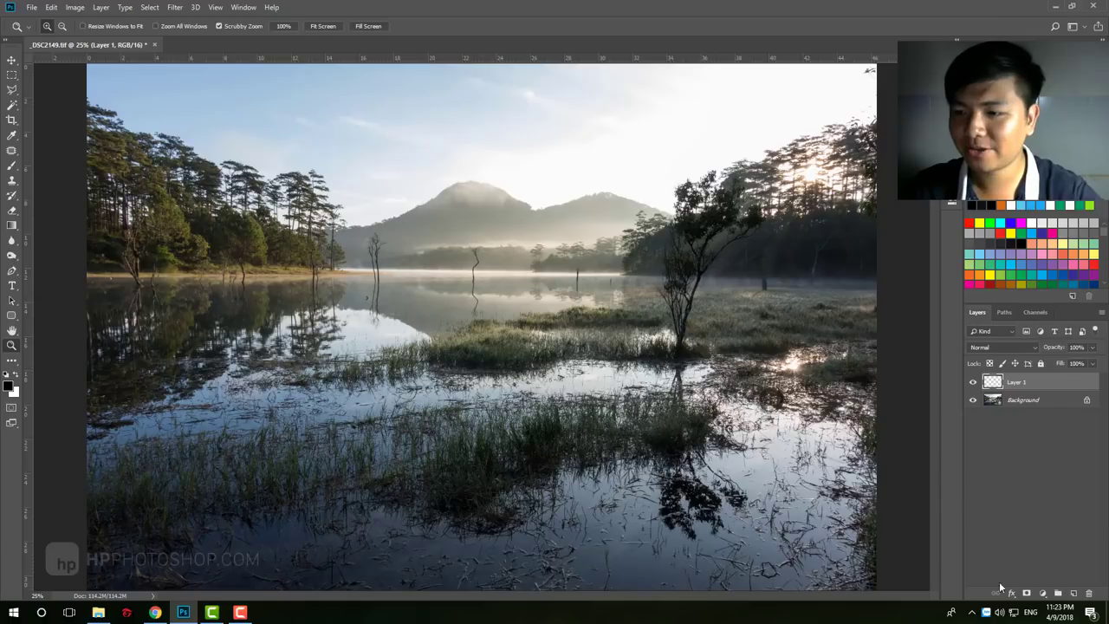
# Step: Fill Layer 1 with solid black using the Paint Bucket and add a layer mask
pyautogui.click(12, 181)
pyautogui.click(66, 237)
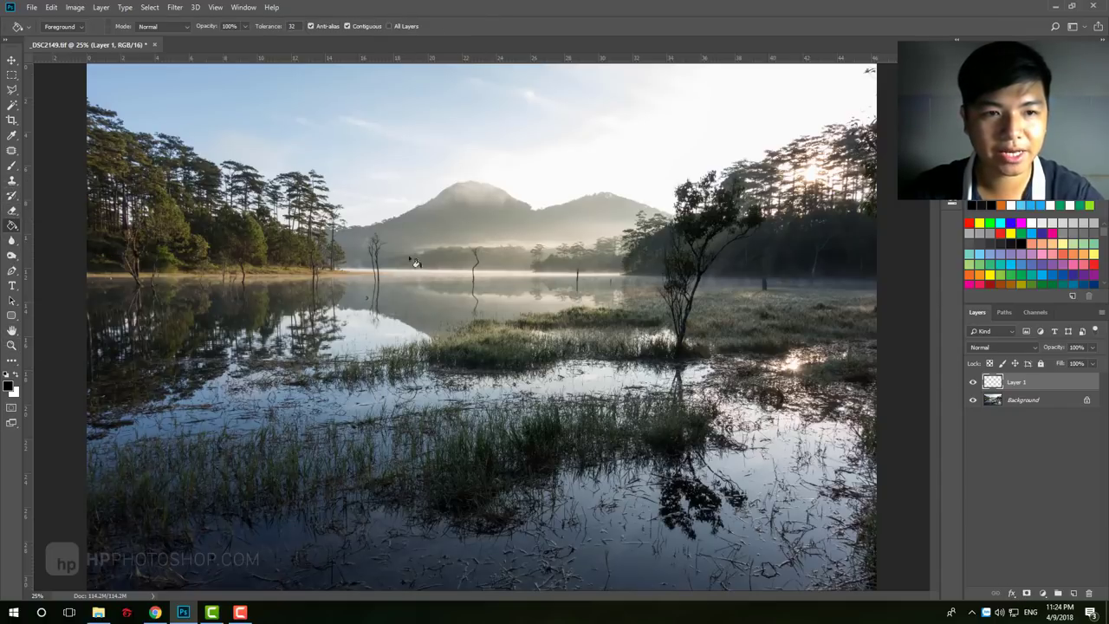
pyautogui.click(404, 275)
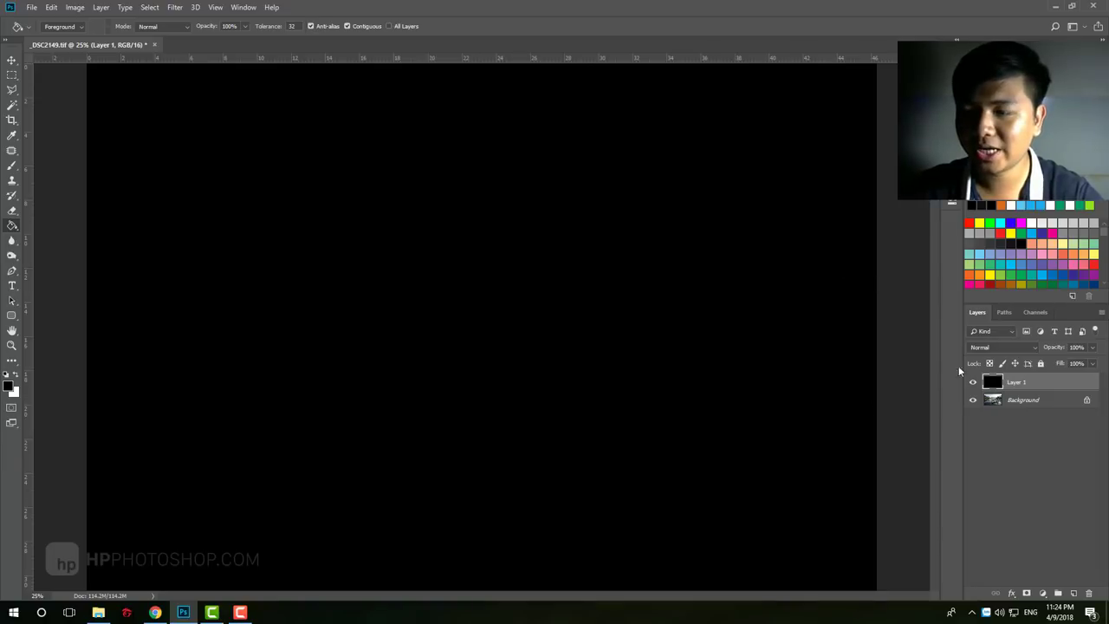
pyautogui.click(1032, 593)
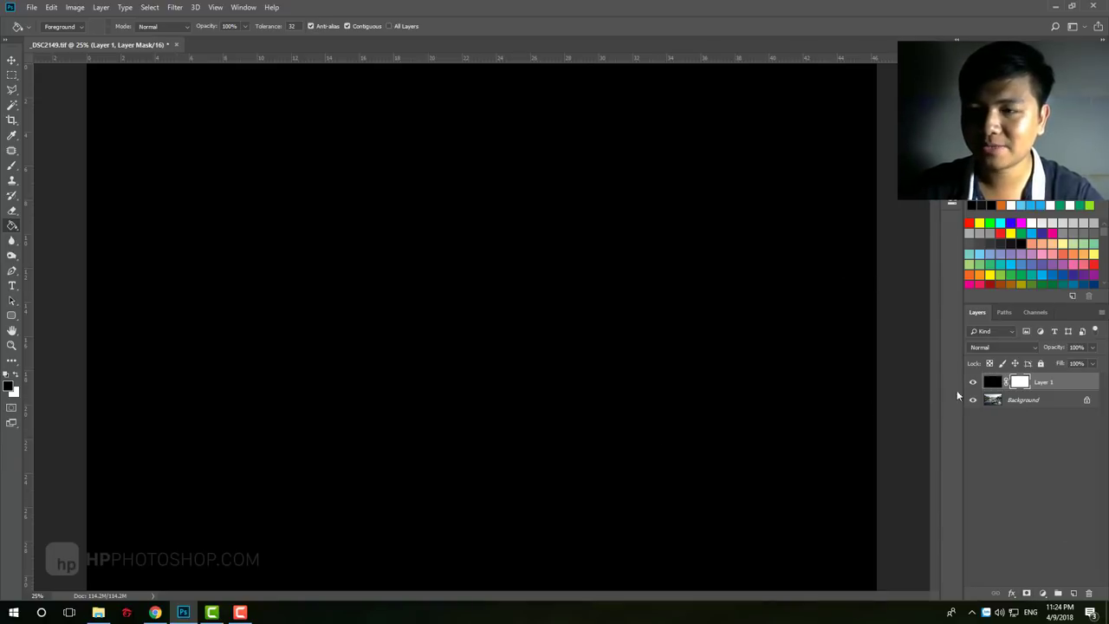
# Step: Set the foreground colour to red and refill Layer 1's pixels with red
pyautogui.click(992, 382)
pyautogui.press('i')
pyautogui.click(8, 386)
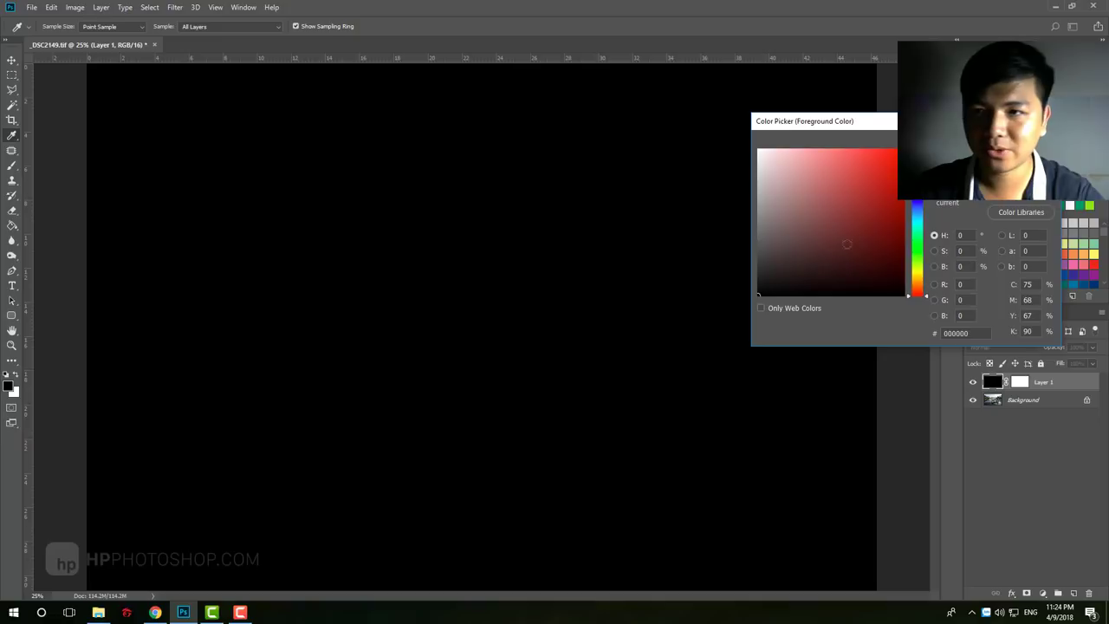
pyautogui.press('Return')
pyautogui.press('g')
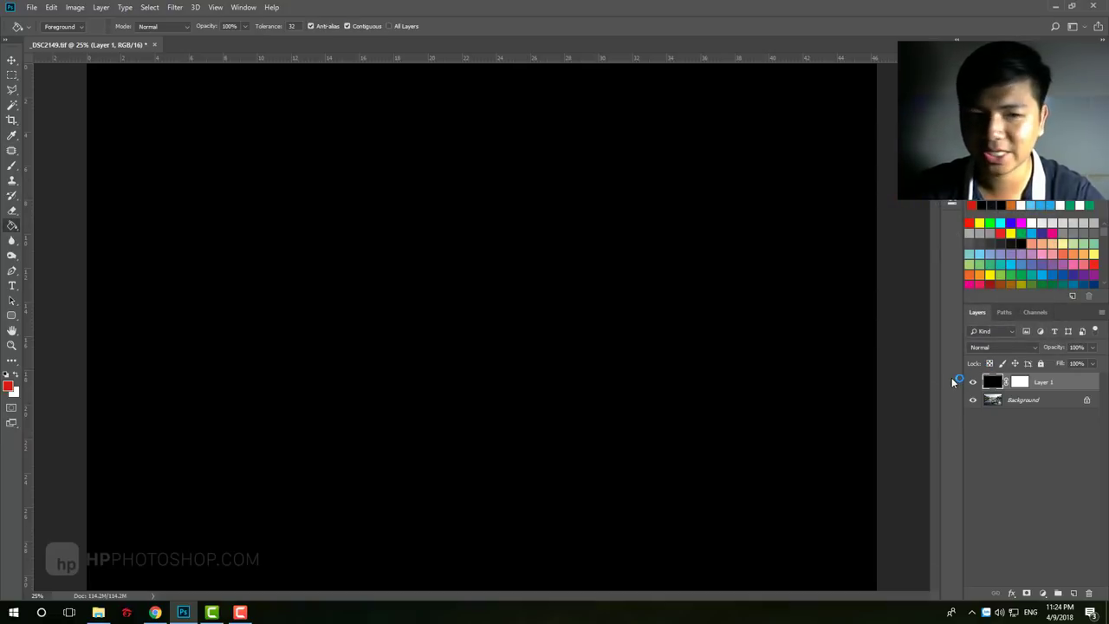
pyautogui.click(552, 332)
# Step: Zoom out to the whole canvas, target Layer 1's mask and widen the side panels
pyautogui.press('z')
pyautogui.keyDown('alt'); pyautogui.click(505, 317); pyautogui.keyUp('alt')
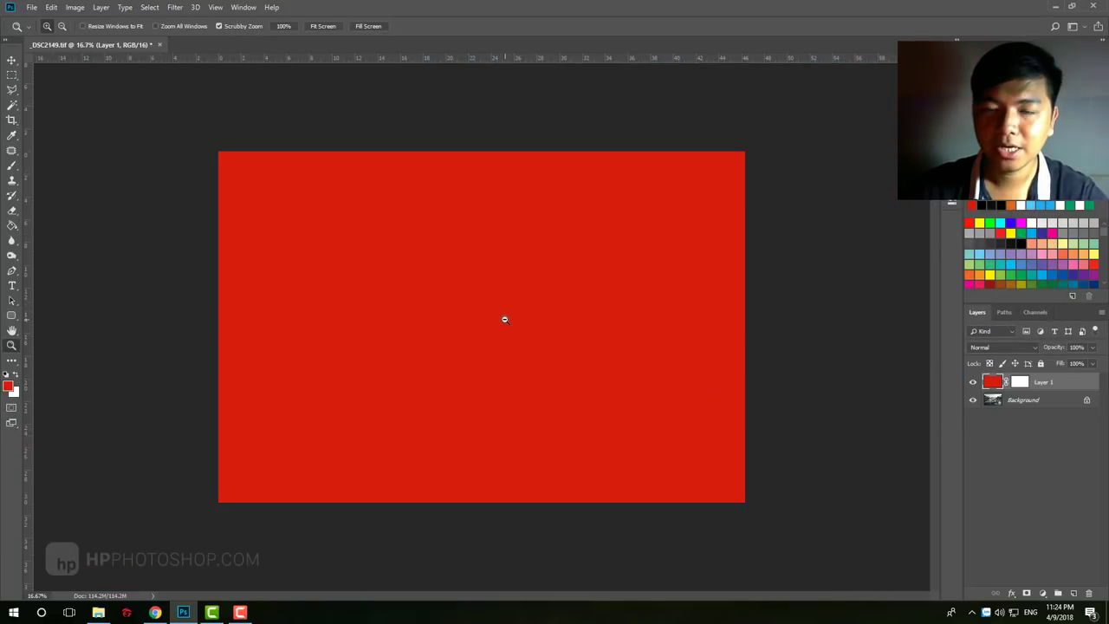
pyautogui.keyDown('alt'); pyautogui.click(527, 319); pyautogui.keyUp('alt')
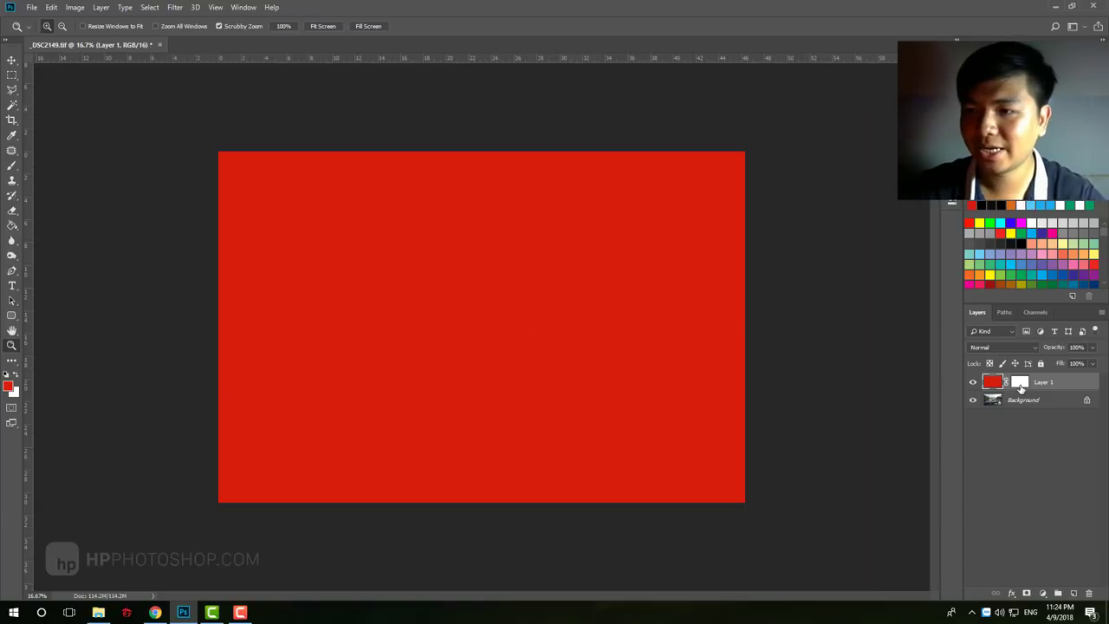
pyautogui.click(1019, 383)
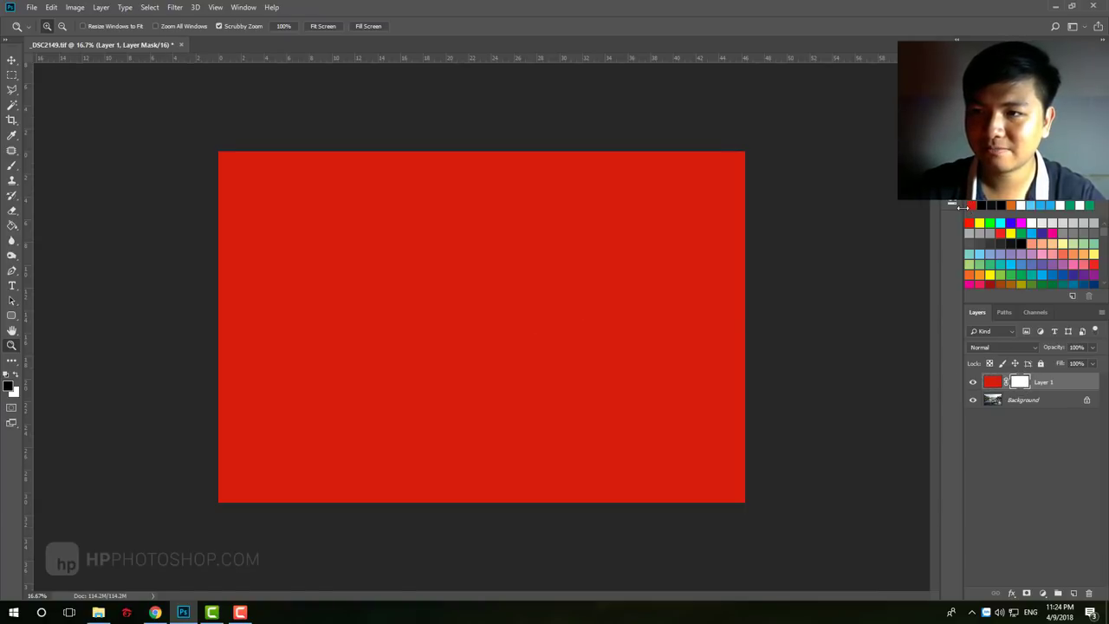
pyautogui.moveTo(962, 206)
pyautogui.mouseDown()
pyautogui.moveTo(895, 203)
pyautogui.moveTo(951, 215)
pyautogui.mouseUp()
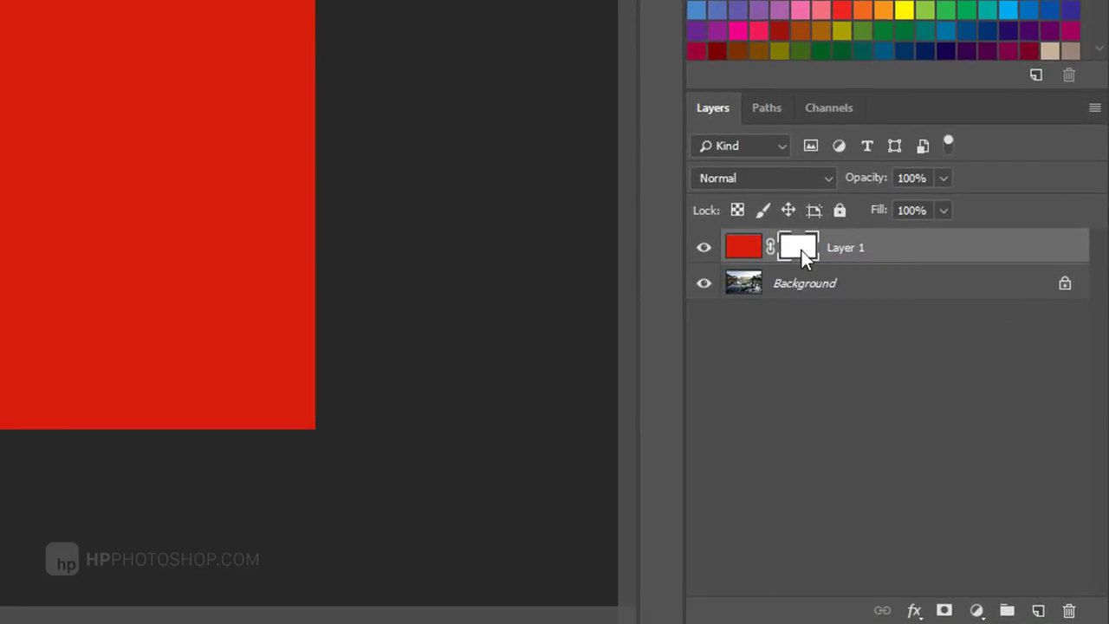
# Step: Delete Layer 1's existing mask via its context menu and add a new white reveal-all mask
pyautogui.rightClick(779, 251)
pyautogui.click(743, 350)
pyautogui.rightClick(797, 253)
pyautogui.click(845, 295)
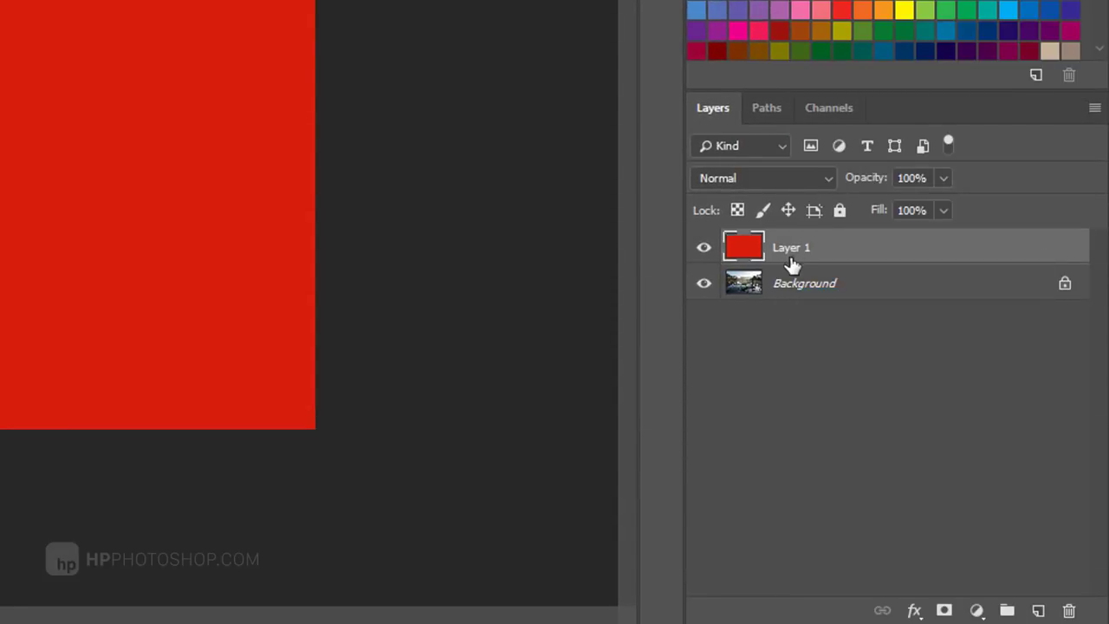
pyautogui.click(944, 610)
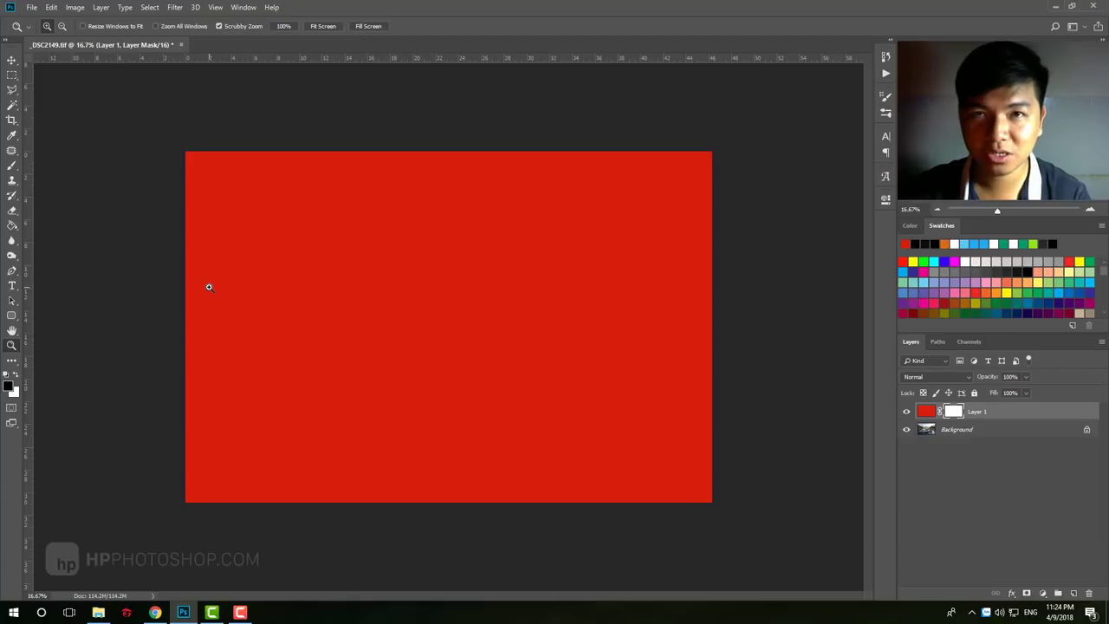
# Step: Paint black brush strokes on Layer 1's mask to reveal a curving swath of lake and tree
pyautogui.click(12, 166)
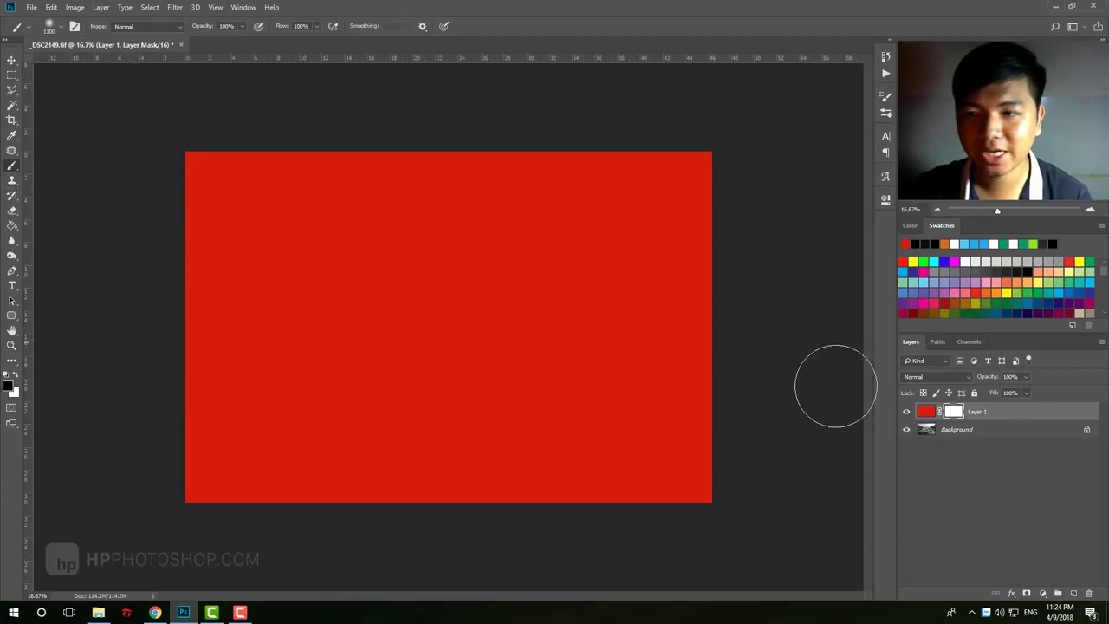
pyautogui.click(926, 411)
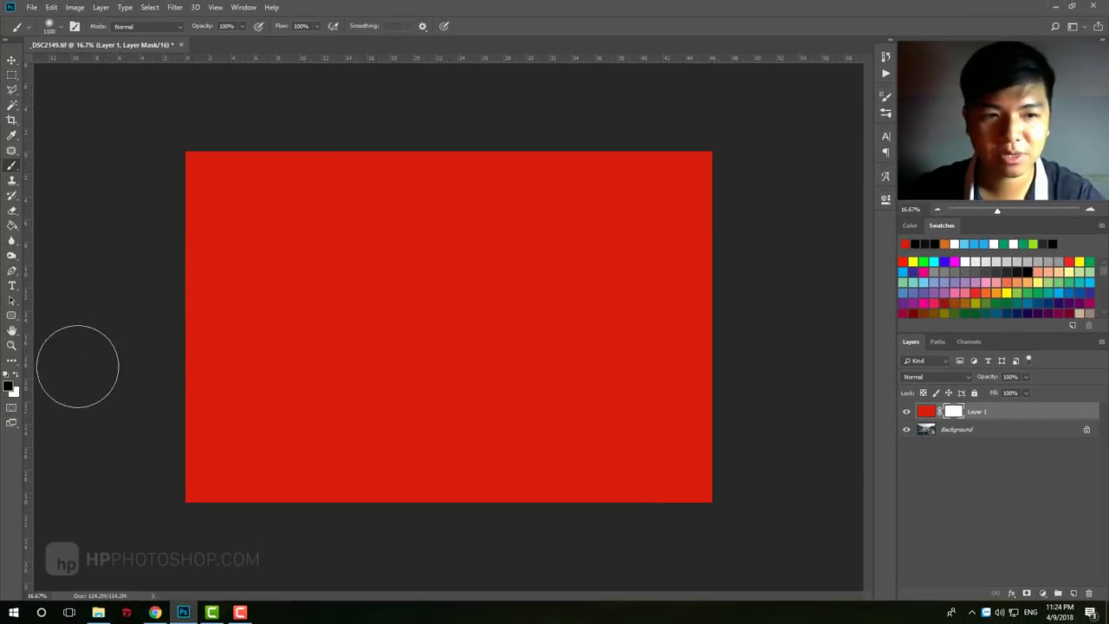
pyautogui.moveTo(438, 268)
pyautogui.mouseDown()
pyautogui.moveTo(421, 235)
pyautogui.moveTo(292, 339)
pyautogui.moveTo(472, 437)
pyautogui.mouseUp()
pyautogui.moveTo(535, 421); pyautogui.dragTo(615, 310)
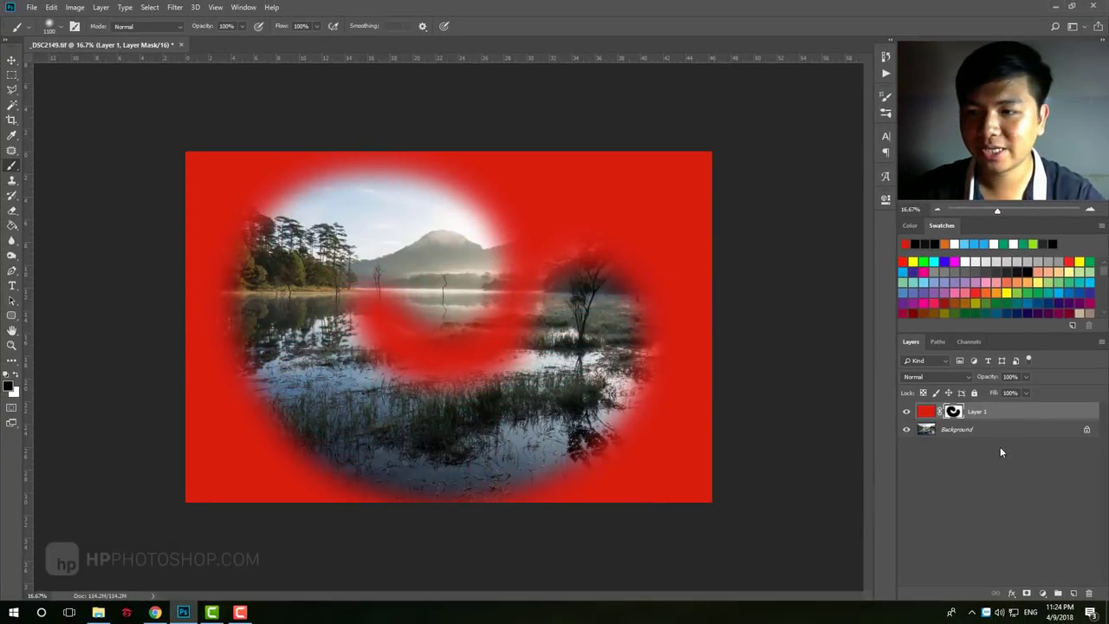
# Step: Disable the mask and preview it in black and white, then restore the red composite
pyautogui.keyDown('shift'); pyautogui.click(953, 412); pyautogui.keyUp('shift')
pyautogui.keyDown('alt'); pyautogui.click(954, 413); pyautogui.keyUp('alt')
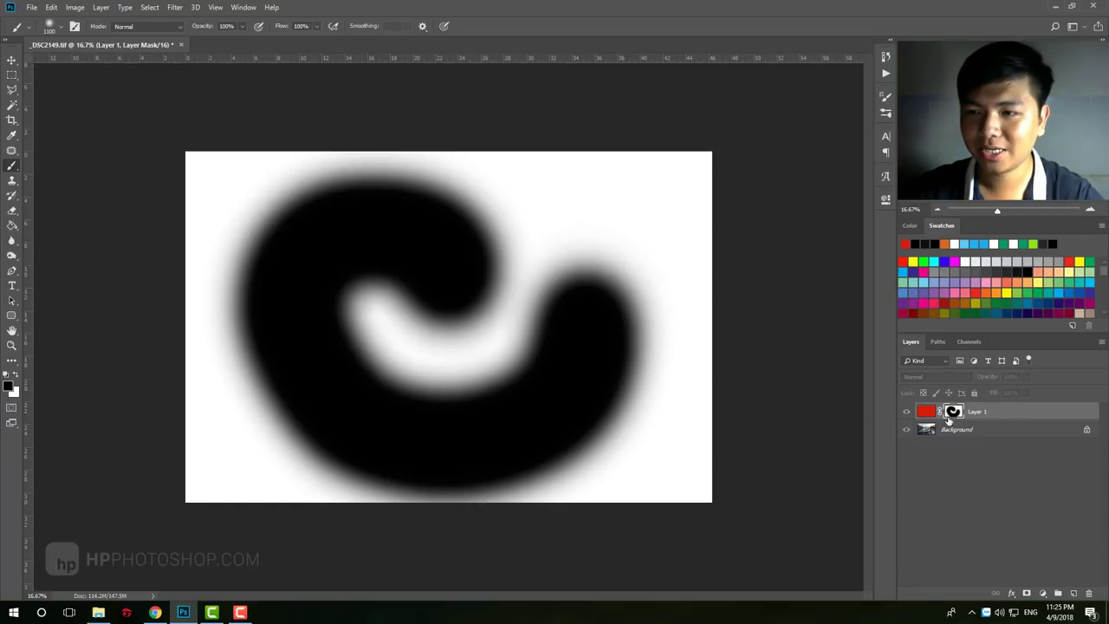
pyautogui.keyDown('alt'); pyautogui.click(953, 414); pyautogui.keyUp('alt')
pyautogui.keyDown('alt'); pyautogui.click(954, 414); pyautogui.keyUp('alt')
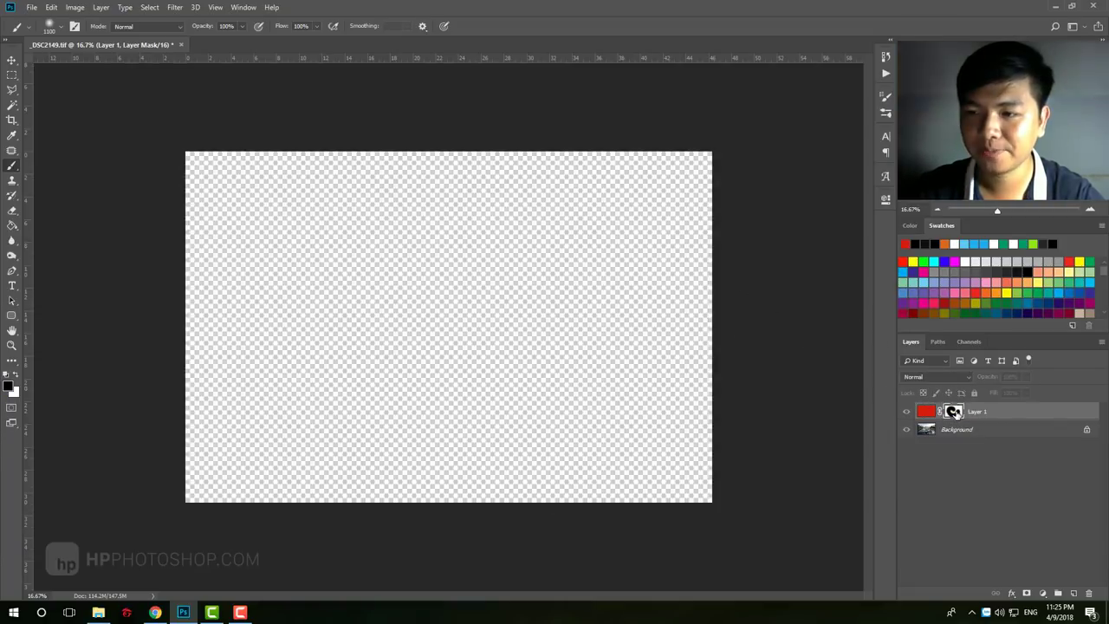
pyautogui.keyDown('alt'); pyautogui.click(953, 413); pyautogui.keyUp('alt')
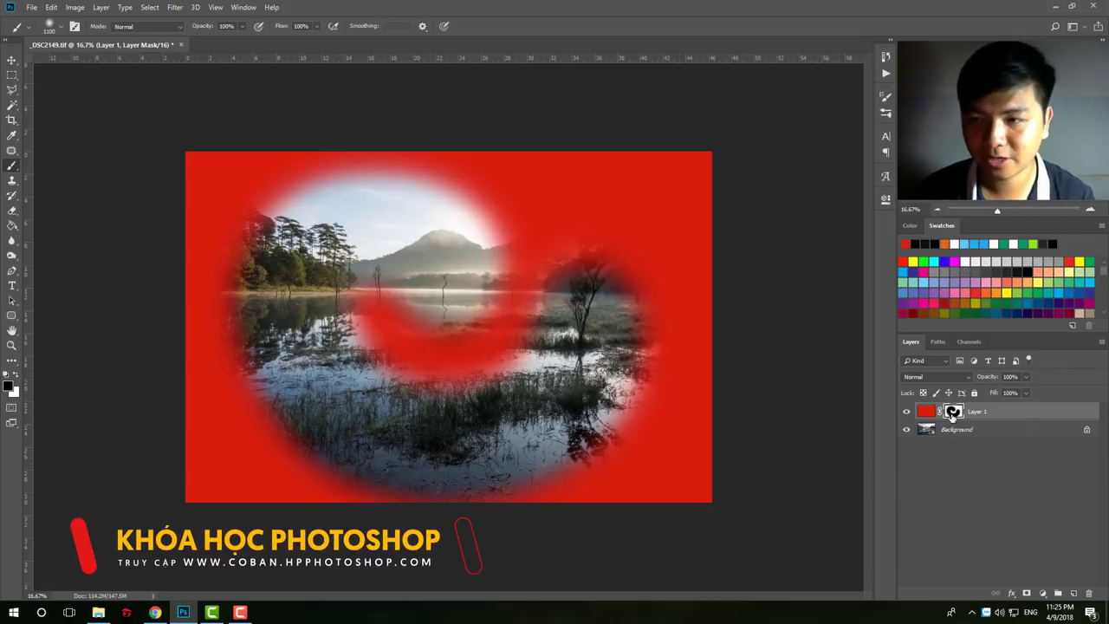
# Step: Delete Layer 1 with its mask, then zoom the view of the lake photo
pyautogui.rightClick(1004, 418)
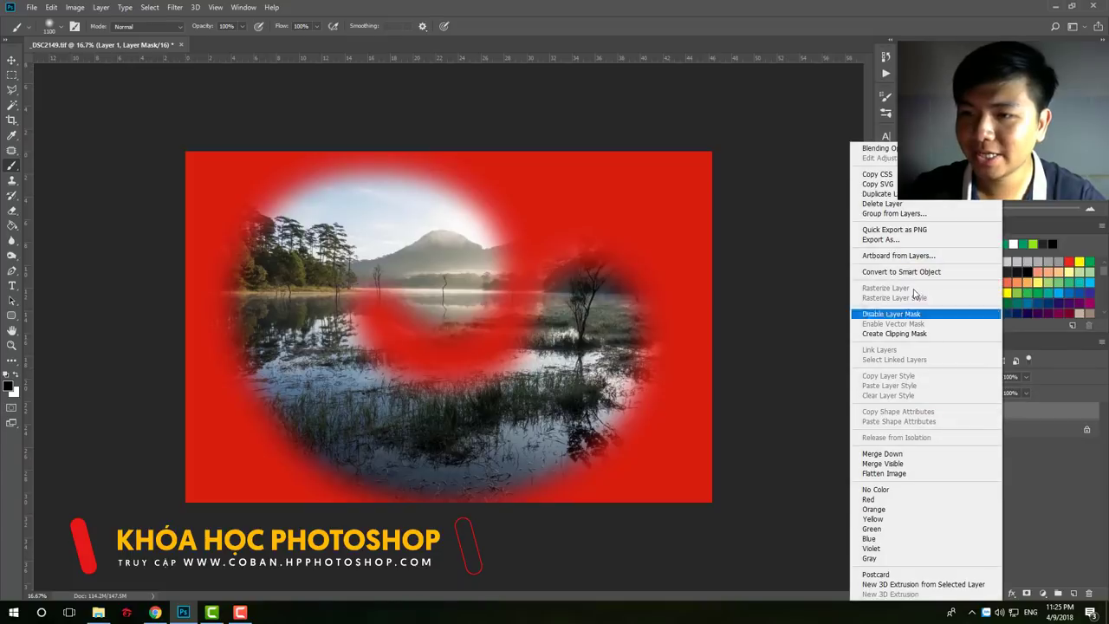
pyautogui.click(892, 203)
pyautogui.press('z')
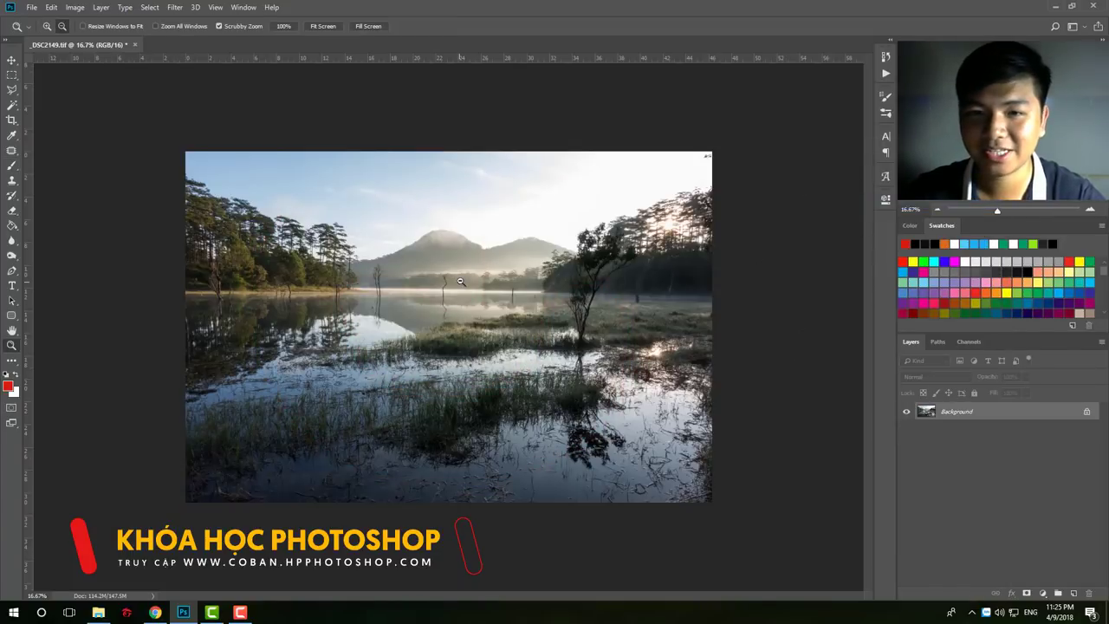
pyautogui.keyDown('alt'); pyautogui.click(451, 281); pyautogui.keyUp('alt')
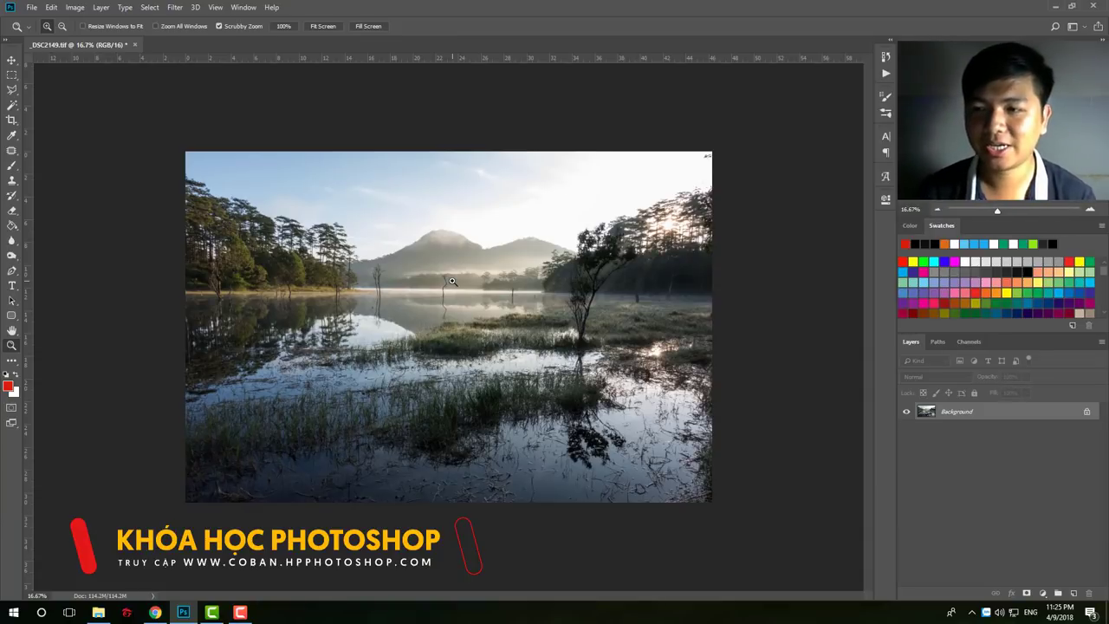
pyautogui.click(239, 8)
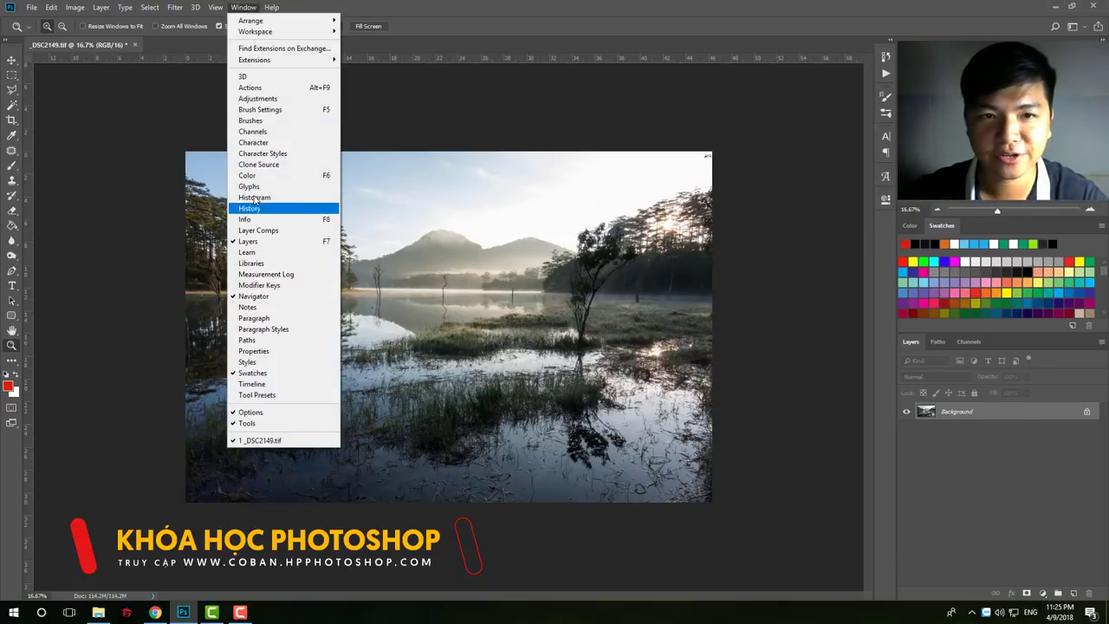
# Step: Show the Channels panel, switching between Channels and Layers, and end on Layers
pyautogui.click(252, 131)
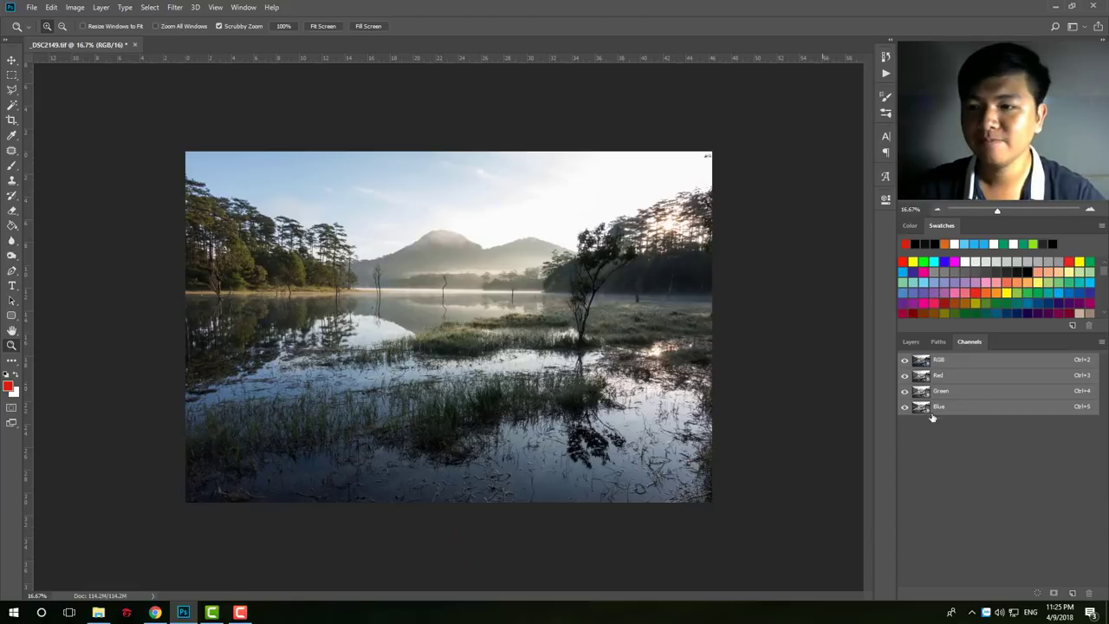
pyautogui.click(907, 341)
pyautogui.click(968, 342)
pyautogui.click(906, 342)
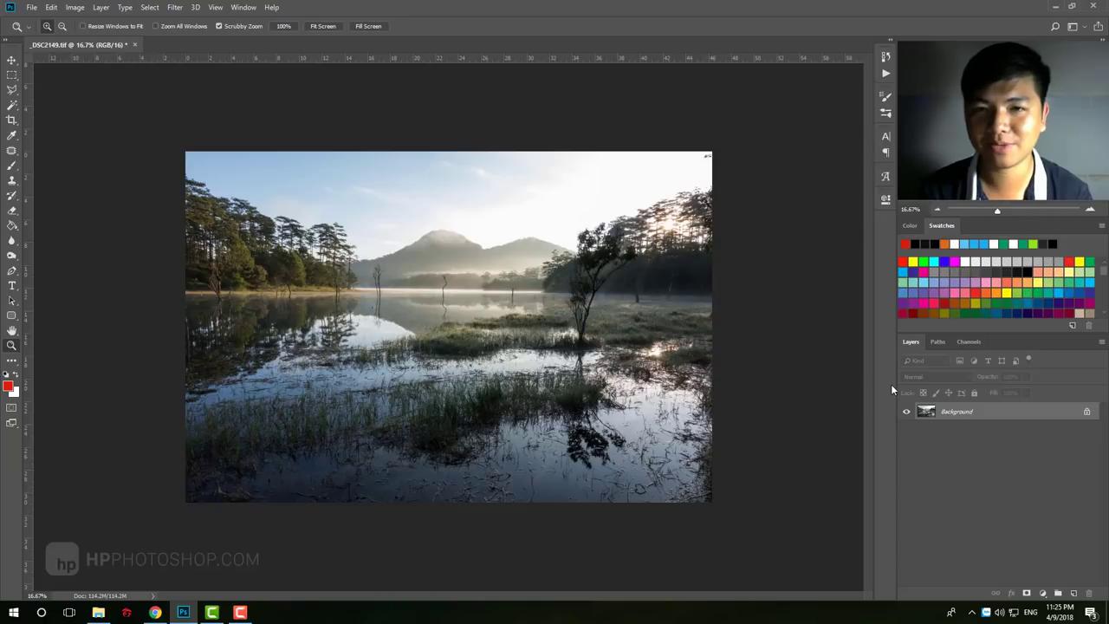
# Step: Drag the darker _DSC2148.tif from the luminosity folder onto the canvas as a new layer
pyautogui.click(98, 613)
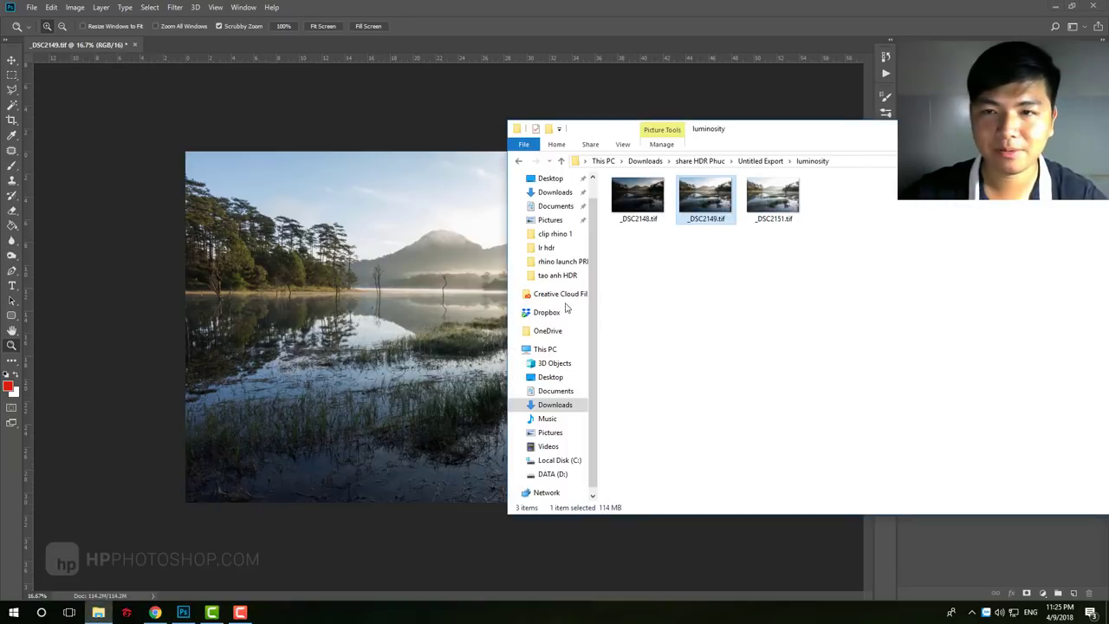
pyautogui.click(659, 201)
pyautogui.moveTo(658, 201); pyautogui.dragTo(416, 299)
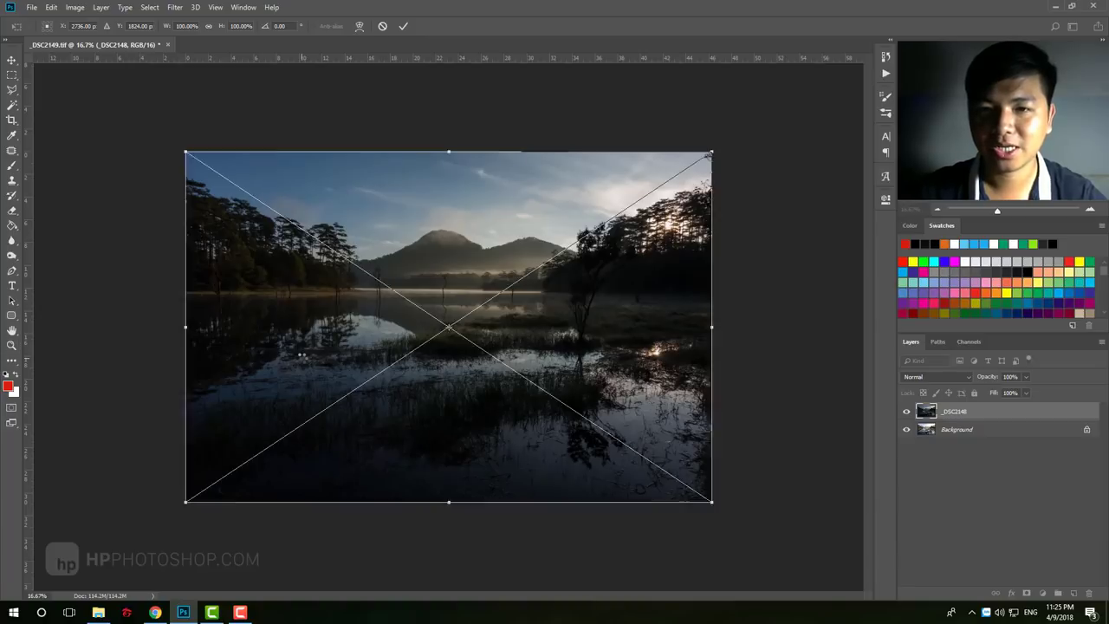
# Step: Commit the placed exposure and name the two exposure layers 'sang' and 'toi'
pyautogui.press('Return')
pyautogui.press('Return')
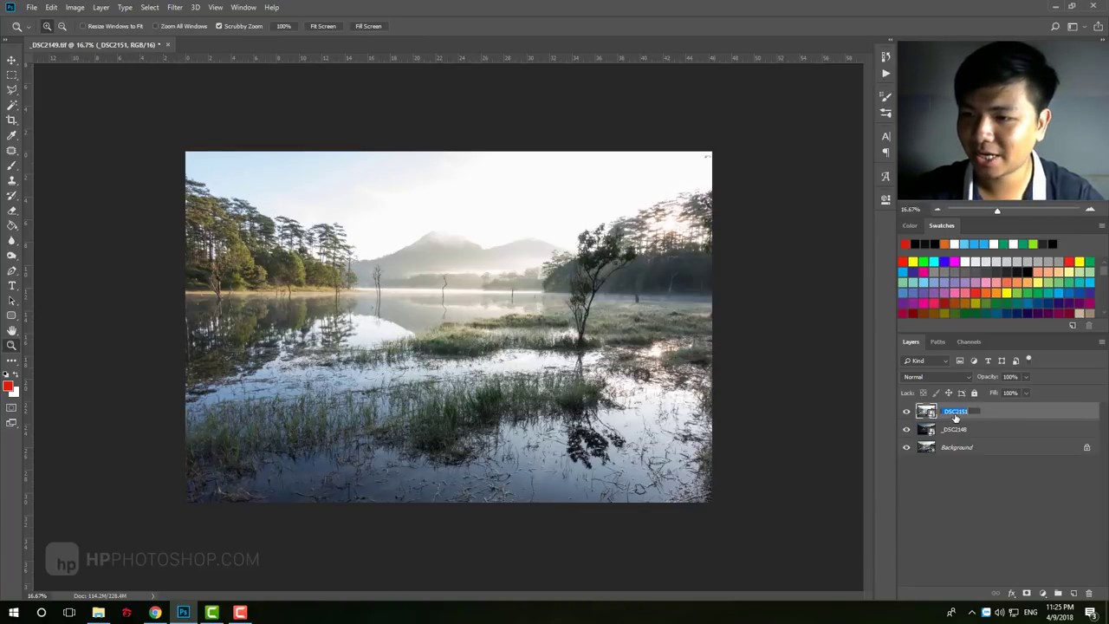
pyautogui.write('sang')
pyautogui.press('Tab')
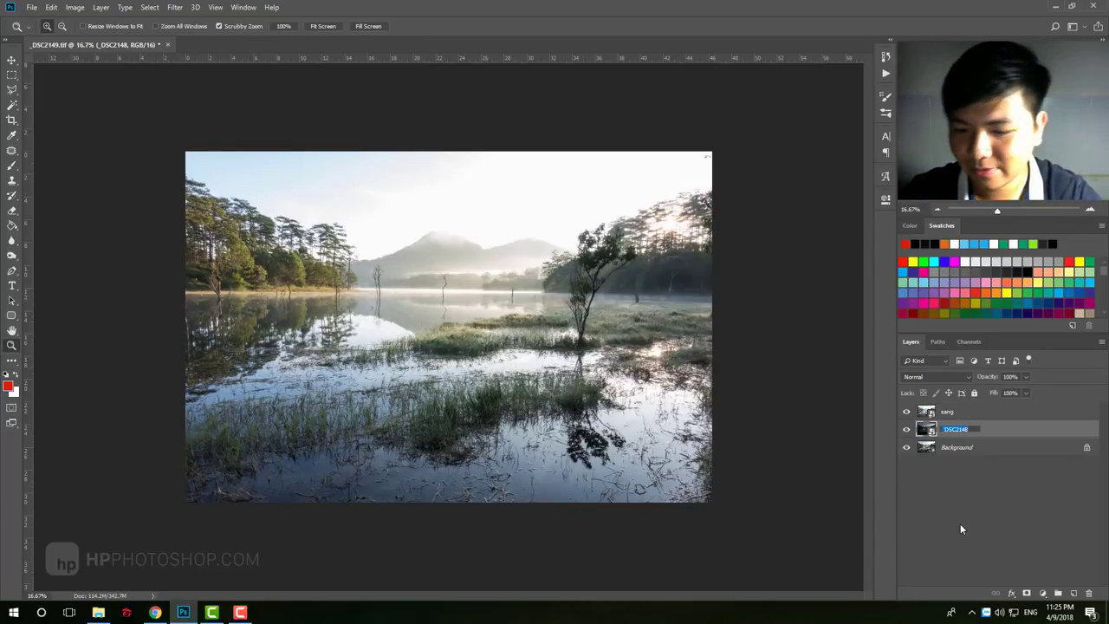
pyautogui.write('toi')
pyautogui.press('Return')
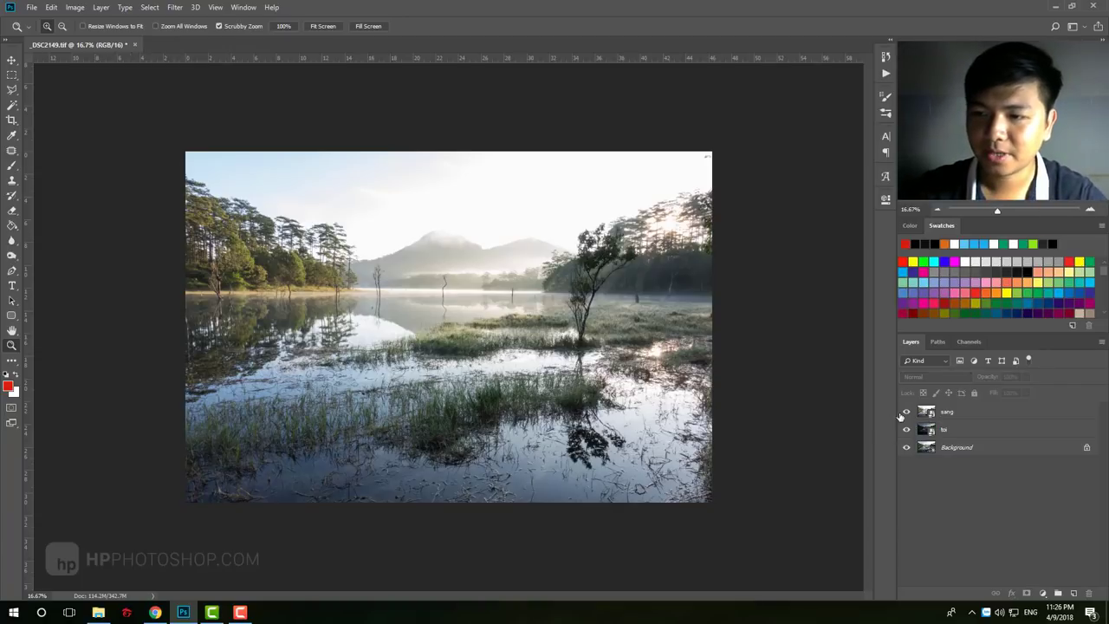
# Step: Toggle the sang and toi layers' visibility to compare the bright and dark exposures
pyautogui.click(906, 411)
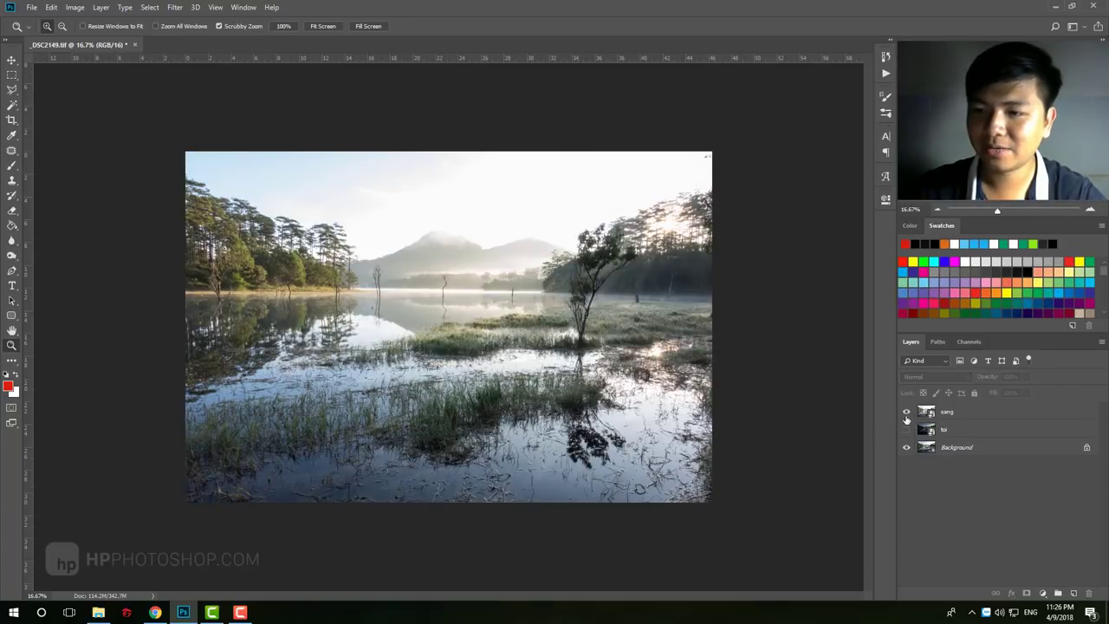
pyautogui.click(906, 412)
pyautogui.click(906, 430)
pyautogui.click(907, 430)
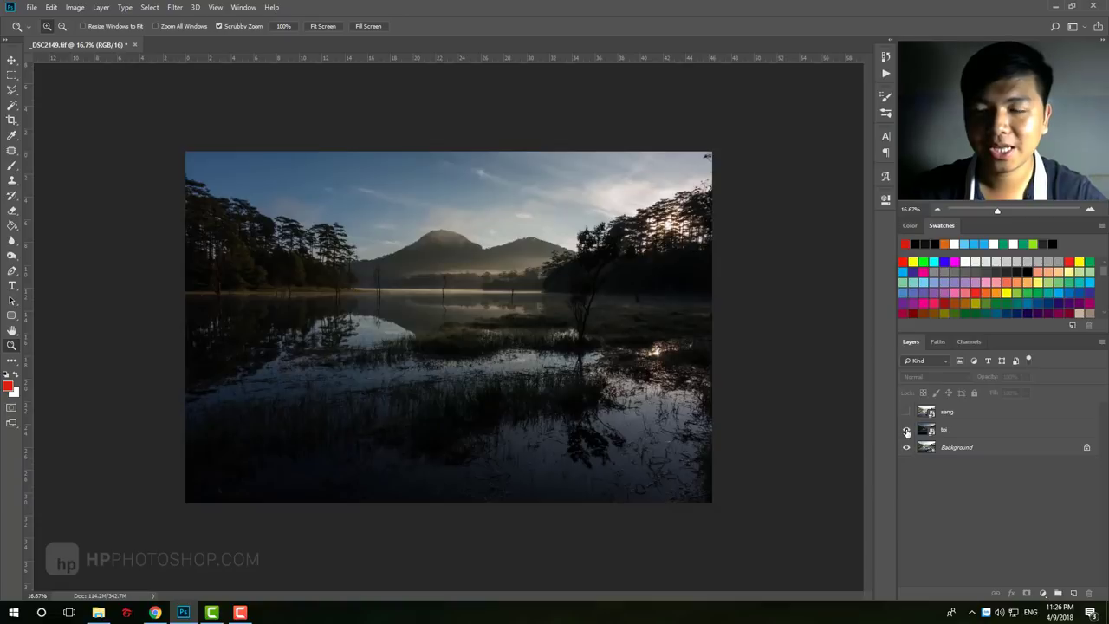
pyautogui.click(907, 430)
pyautogui.click(945, 447)
pyautogui.click(906, 429)
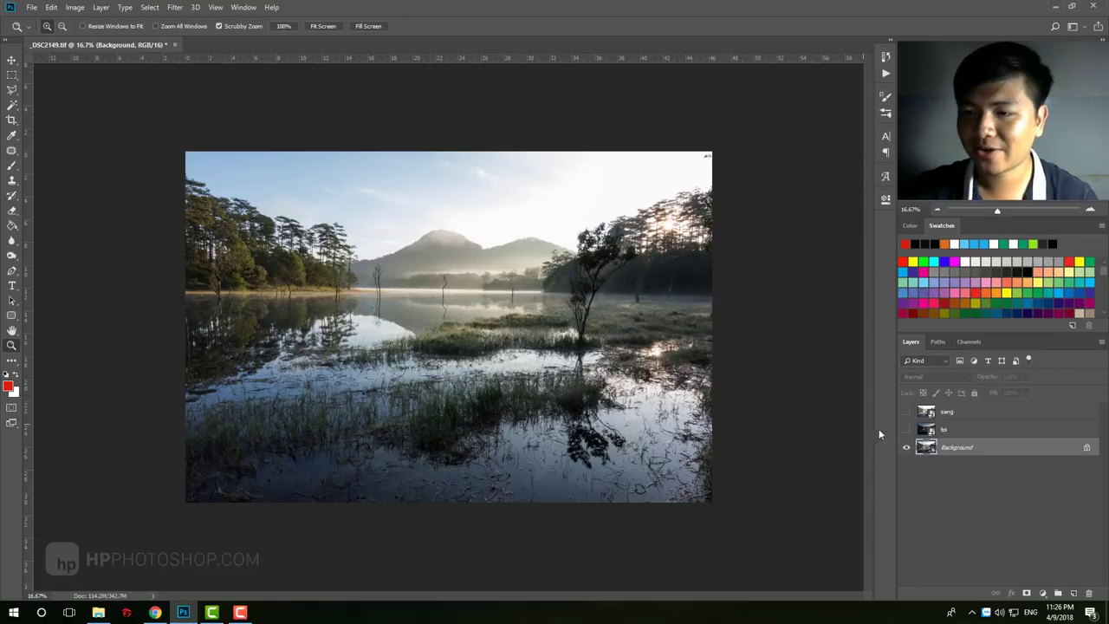
# Step: Show toi and sang in turn again, finishing with both hidden above Background
pyautogui.click(907, 430)
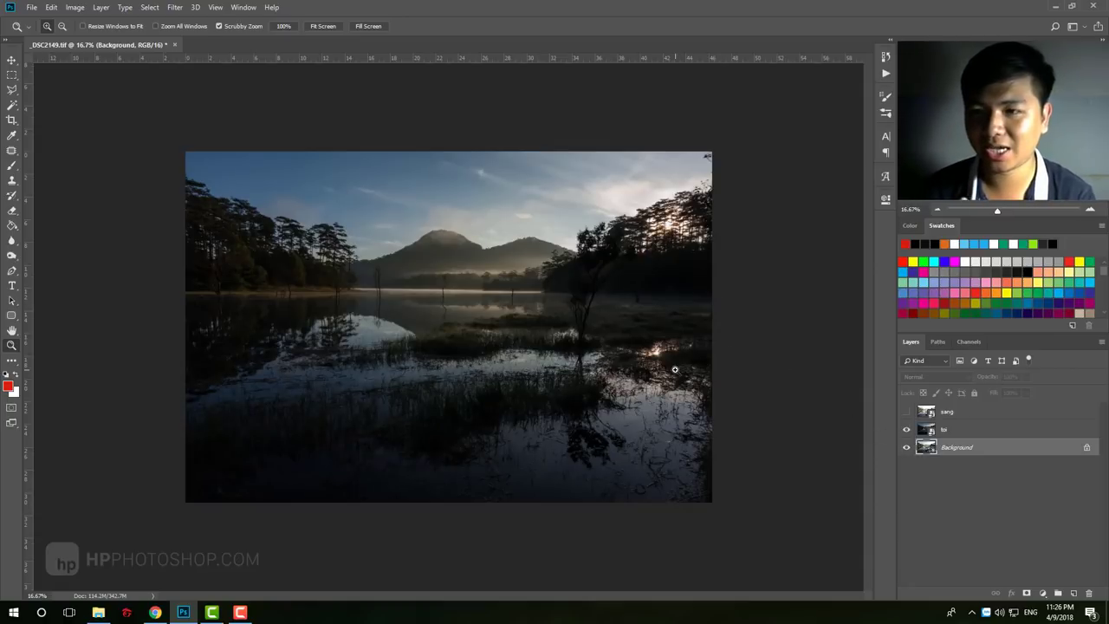
pyautogui.click(969, 432)
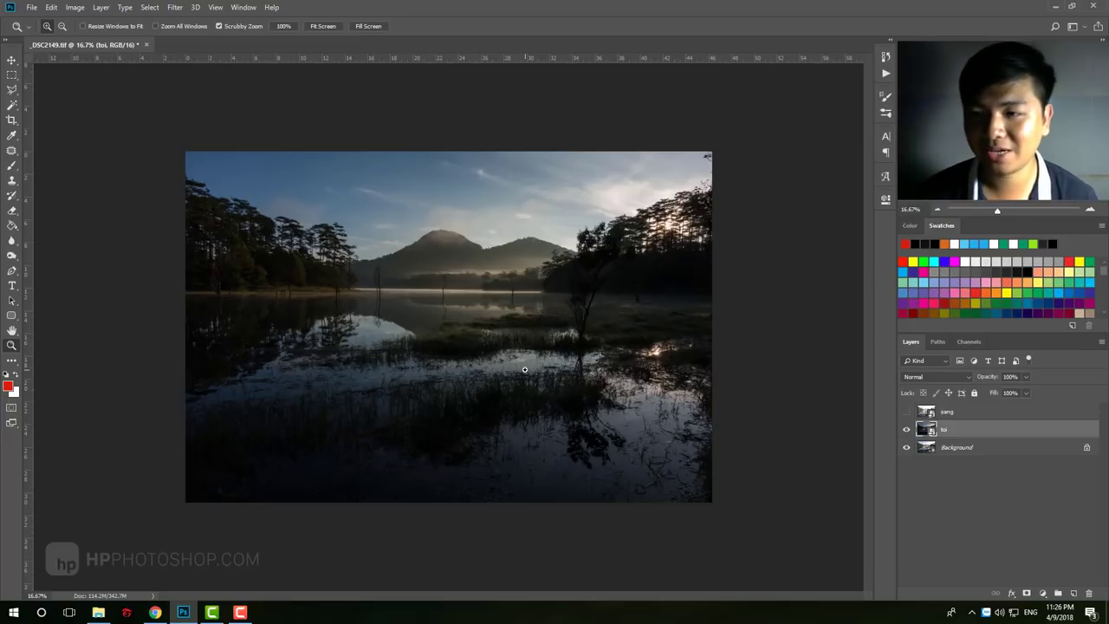
pyautogui.click(907, 430)
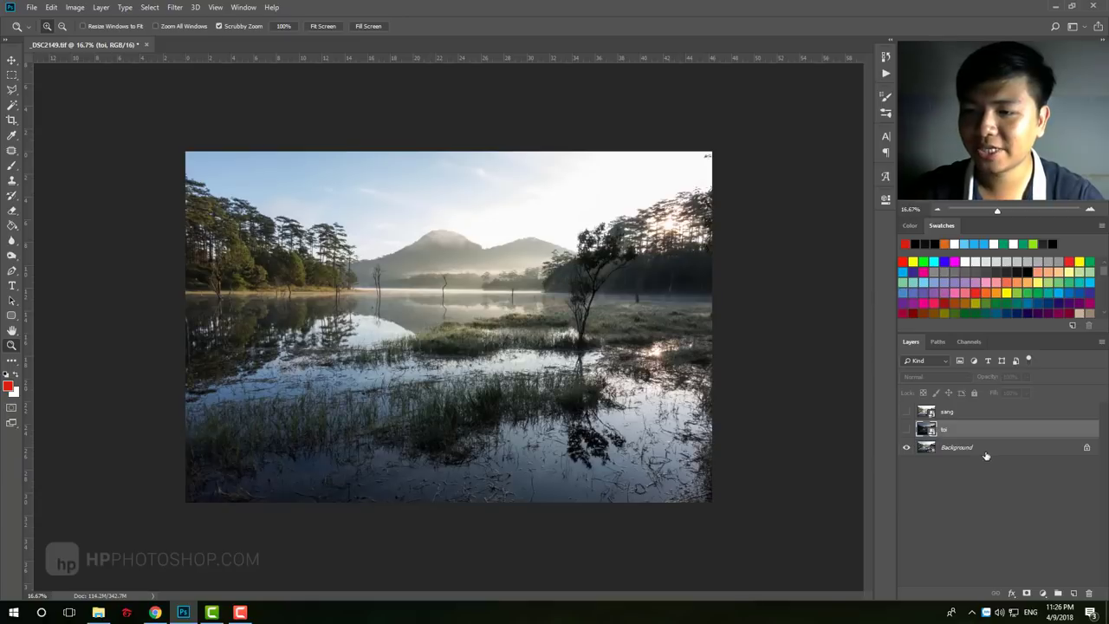
pyautogui.click(971, 448)
pyautogui.click(907, 411)
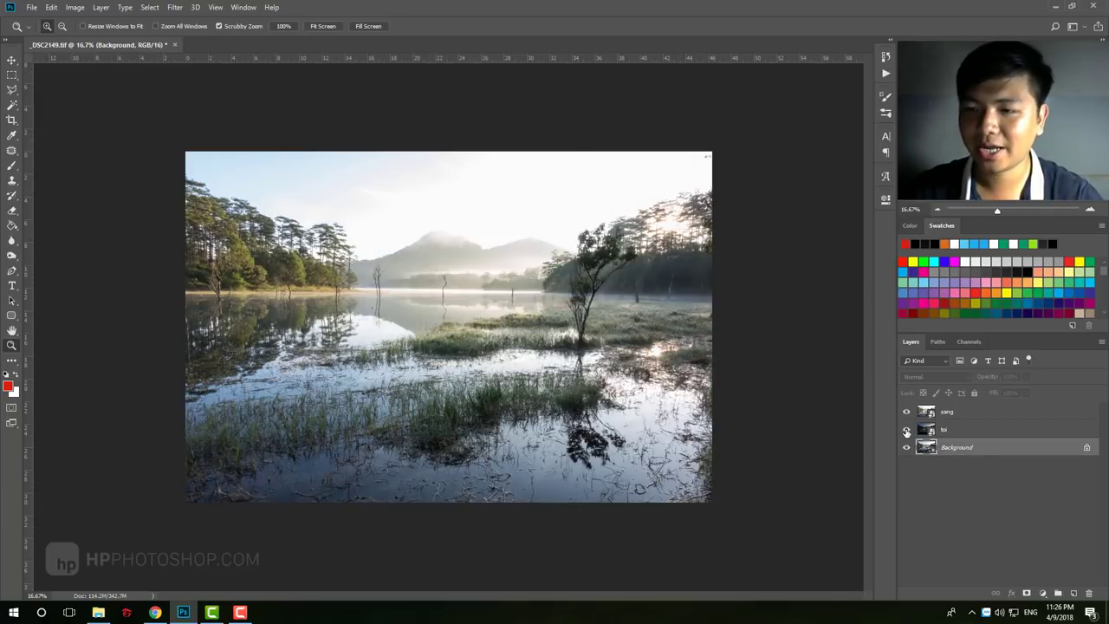
pyautogui.click(907, 412)
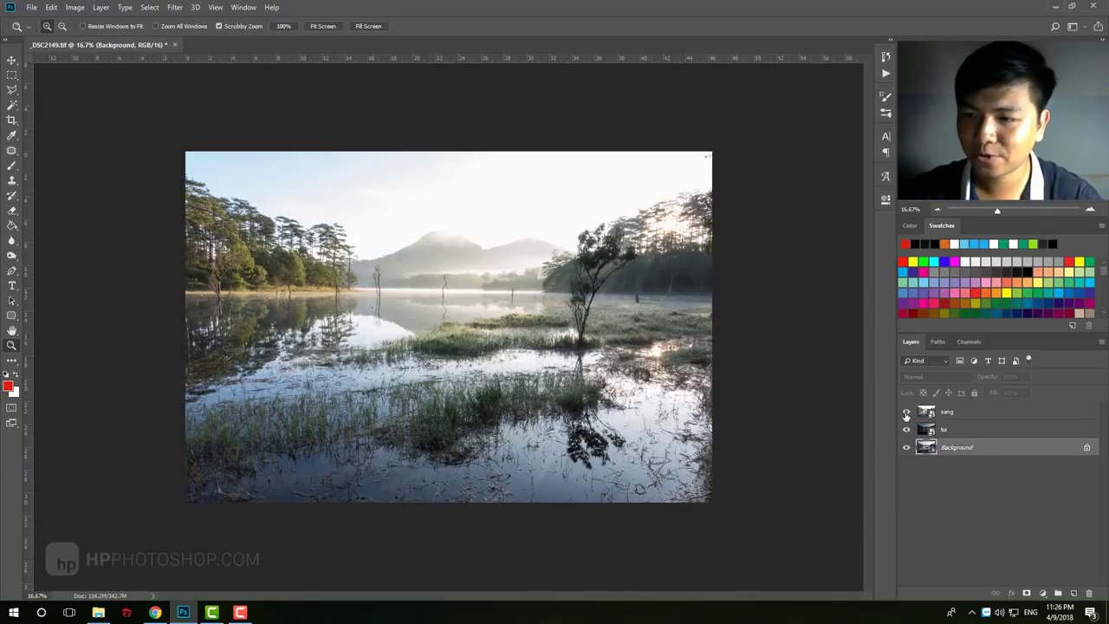
pyautogui.click(906, 413)
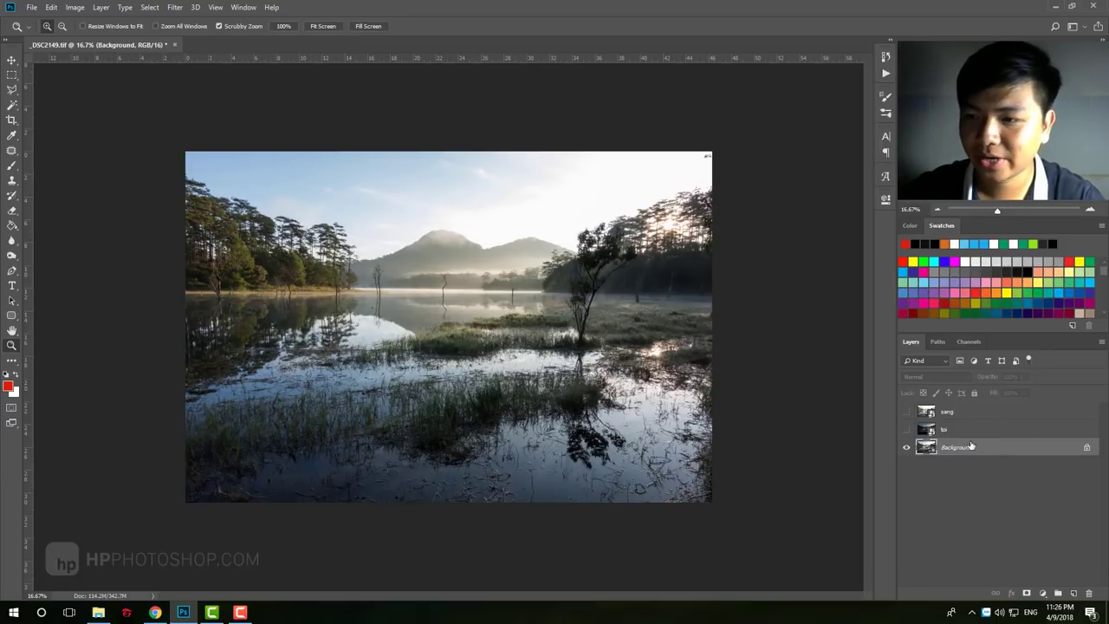
# Step: Store the luminosity selection as channel Alpha 1, undo a trial rename, and return to RGB
pyautogui.click(972, 341)
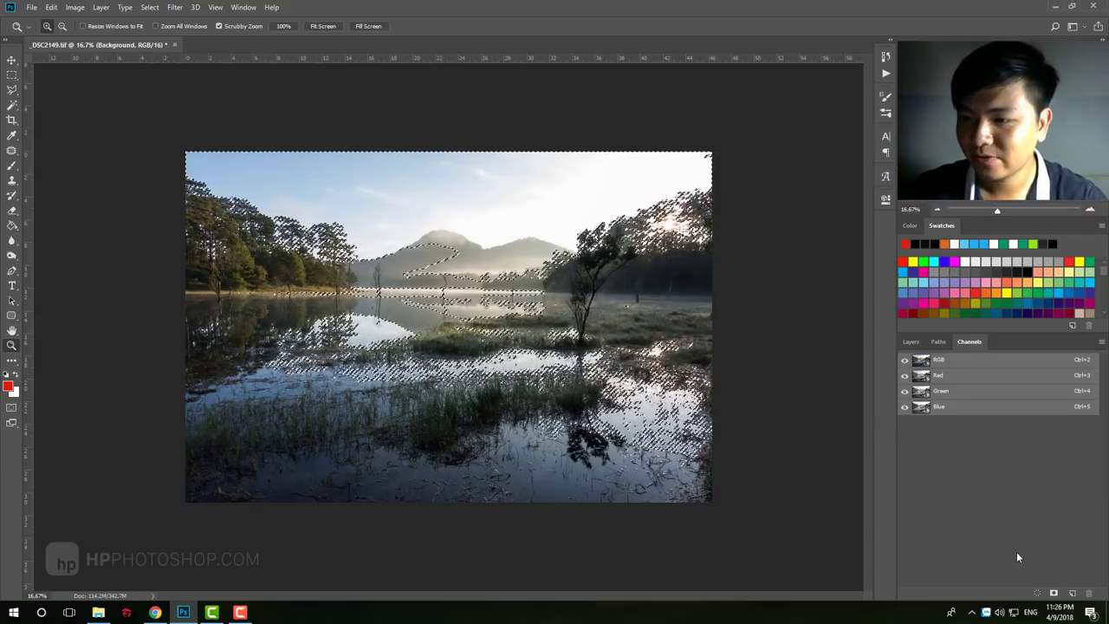
pyautogui.click(1054, 594)
pyautogui.click(947, 424)
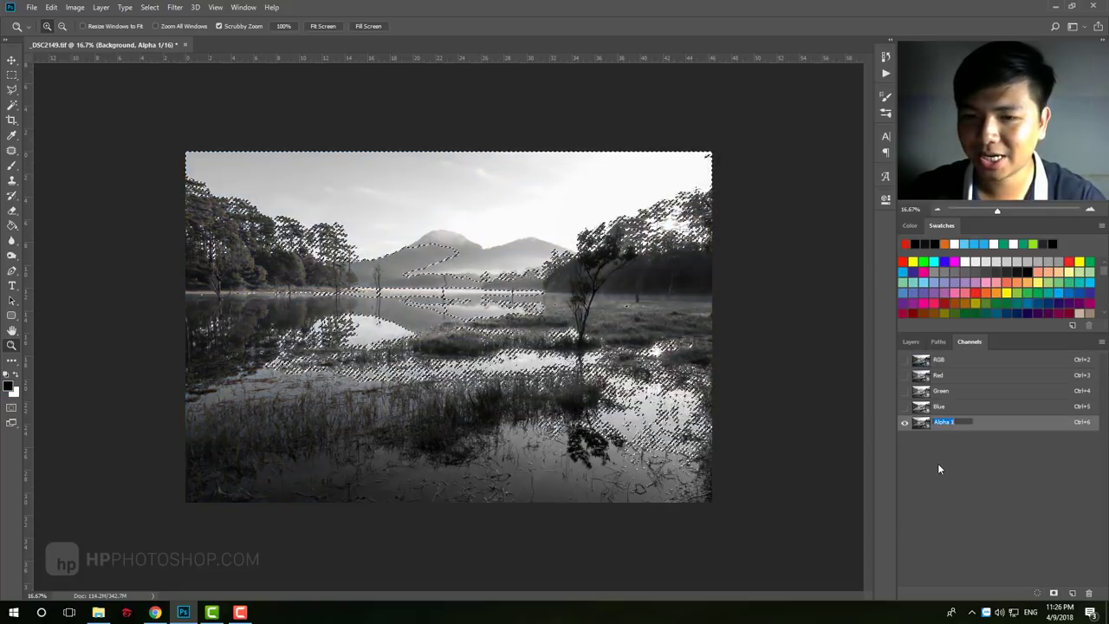
pyautogui.write('sang')
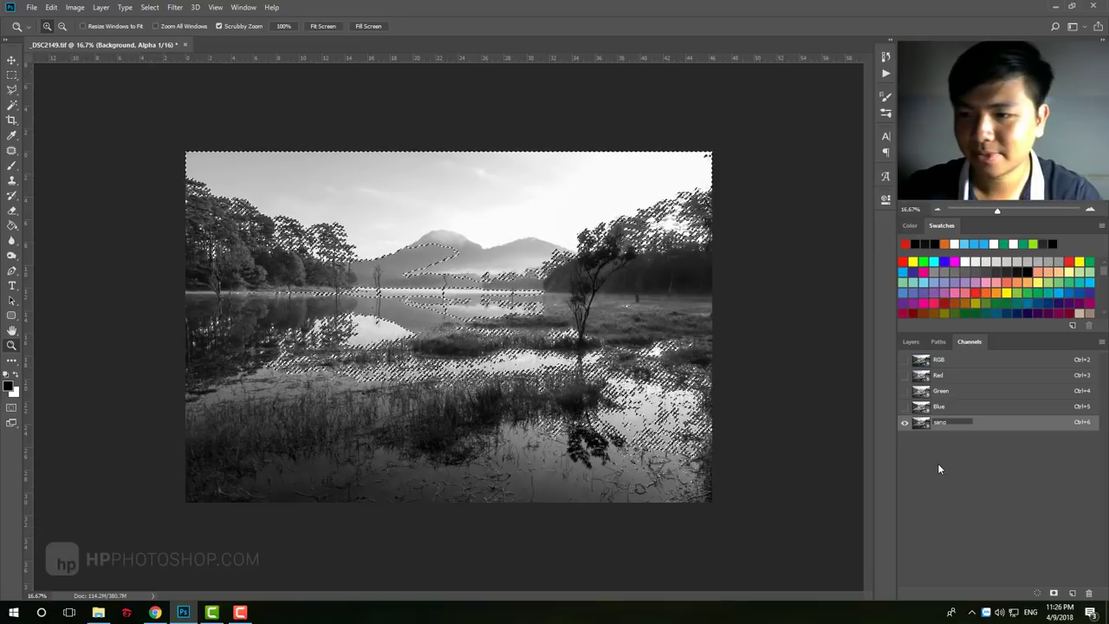
pyautogui.press('Return')
pyautogui.hotkey('ctrl', '2')
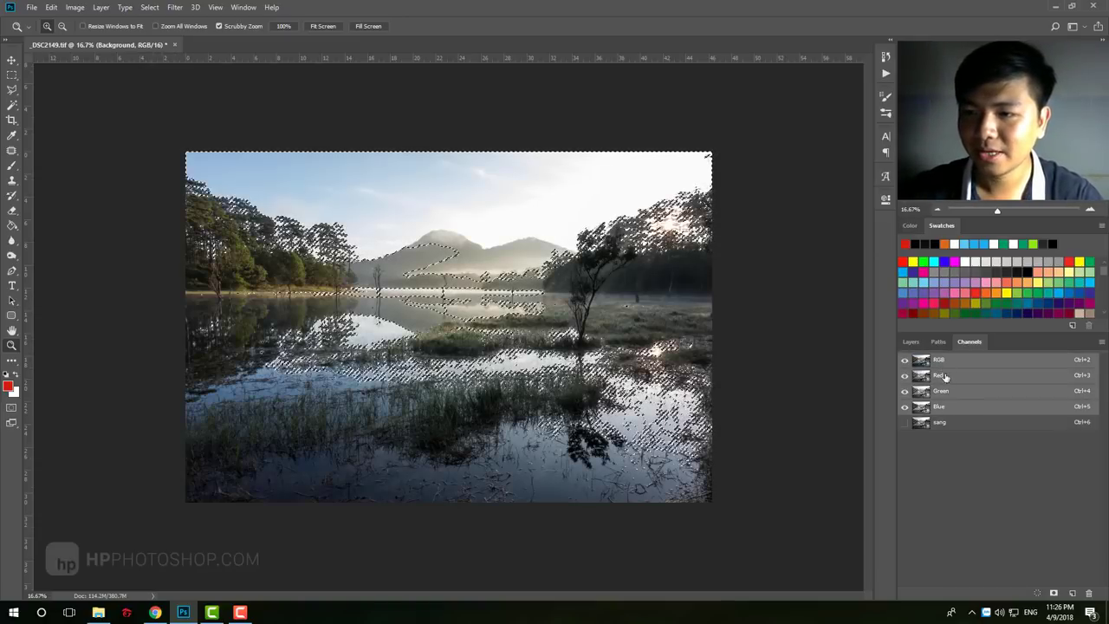
pyautogui.click(942, 361)
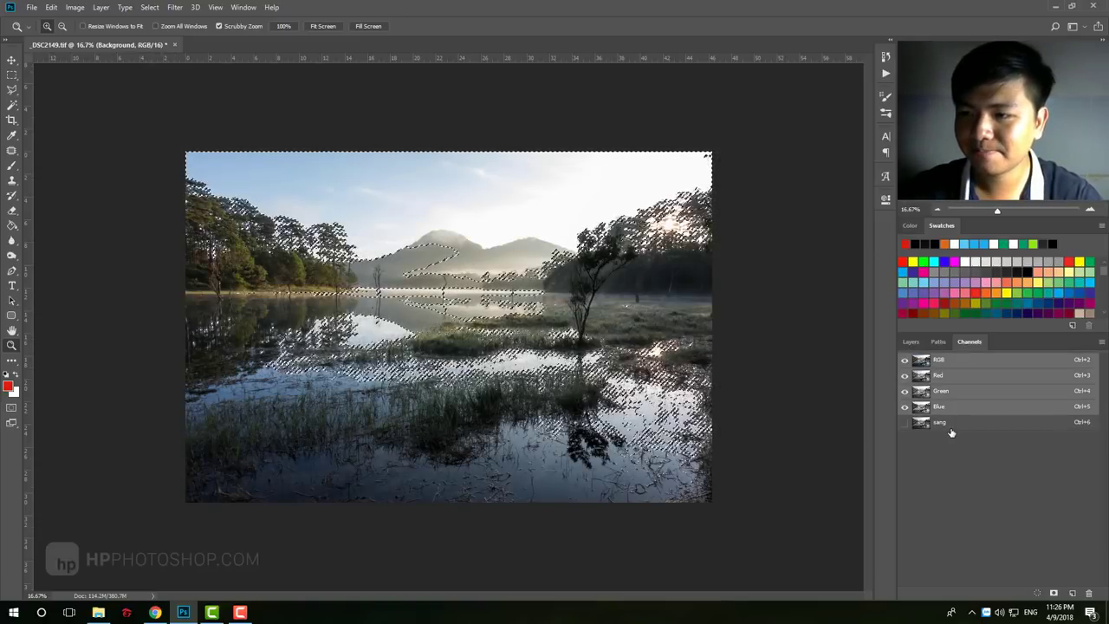
pyautogui.hotkey('ctrl', 'z')
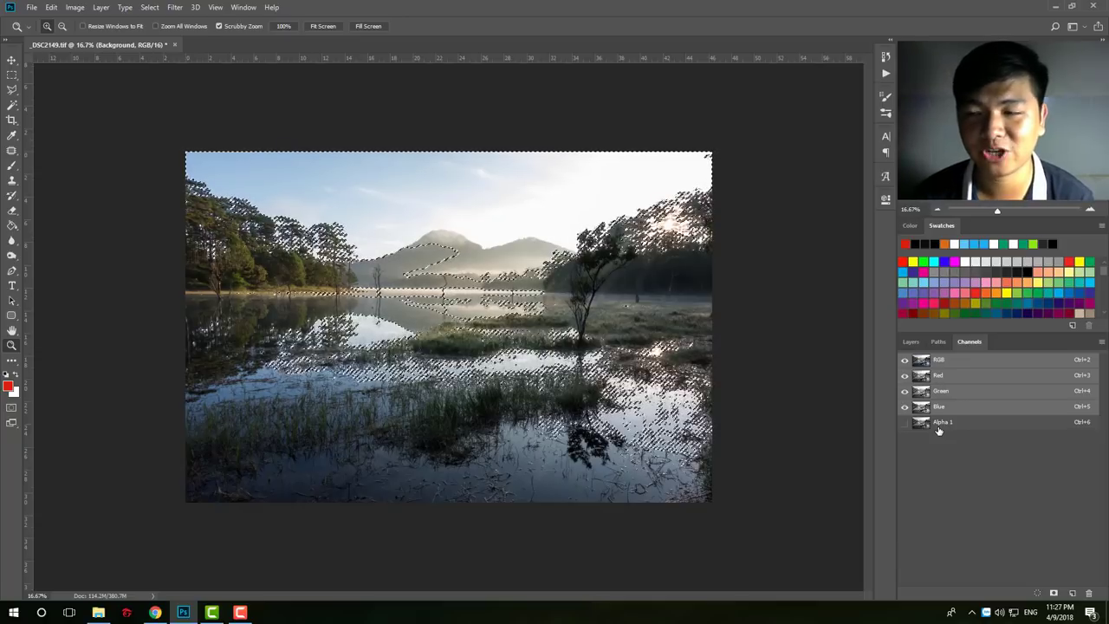
# Step: View Alpha 1 in grayscale, clear the selection, and reload it from the Alpha 1 thumbnail
pyautogui.click(938, 425)
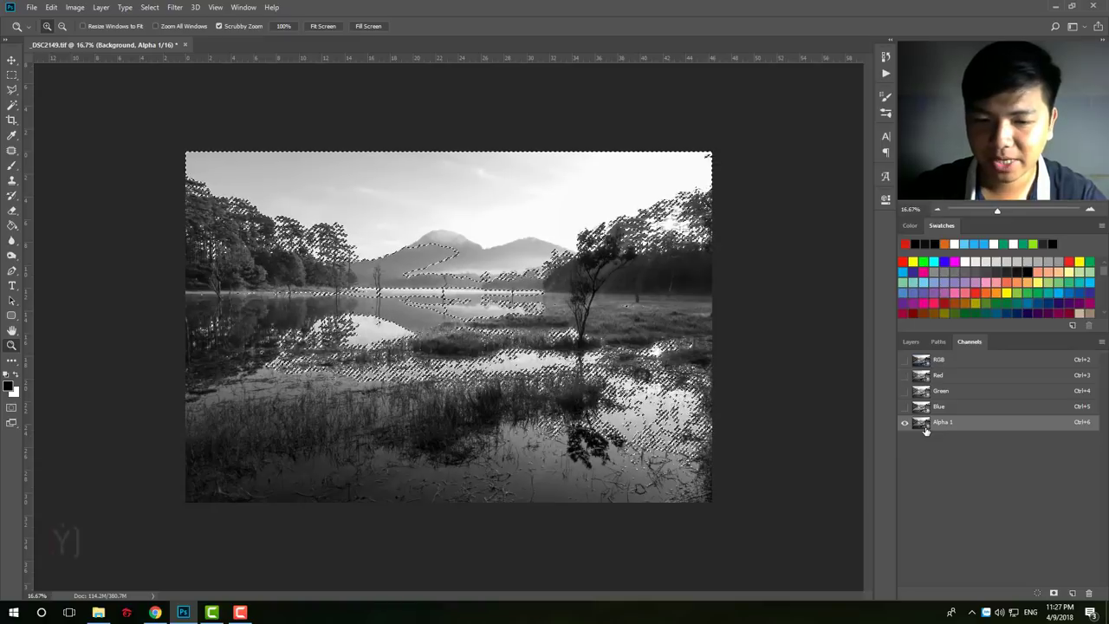
pyautogui.hotkey('ctrl', 'd')
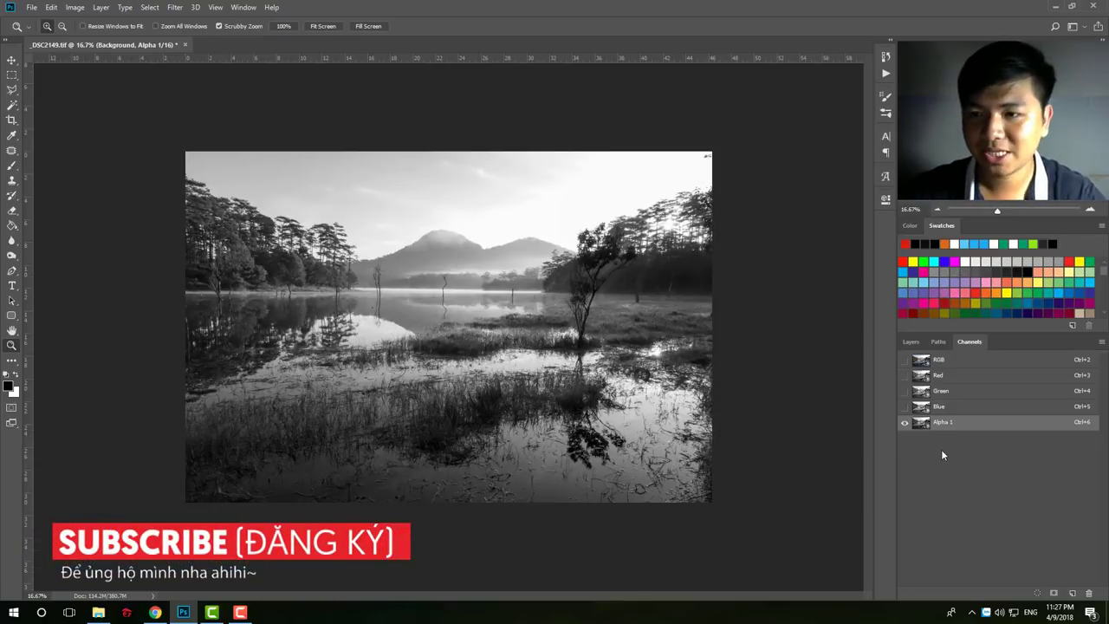
pyautogui.keyDown('ctrl'); pyautogui.click(922, 426); pyautogui.keyUp('ctrl')
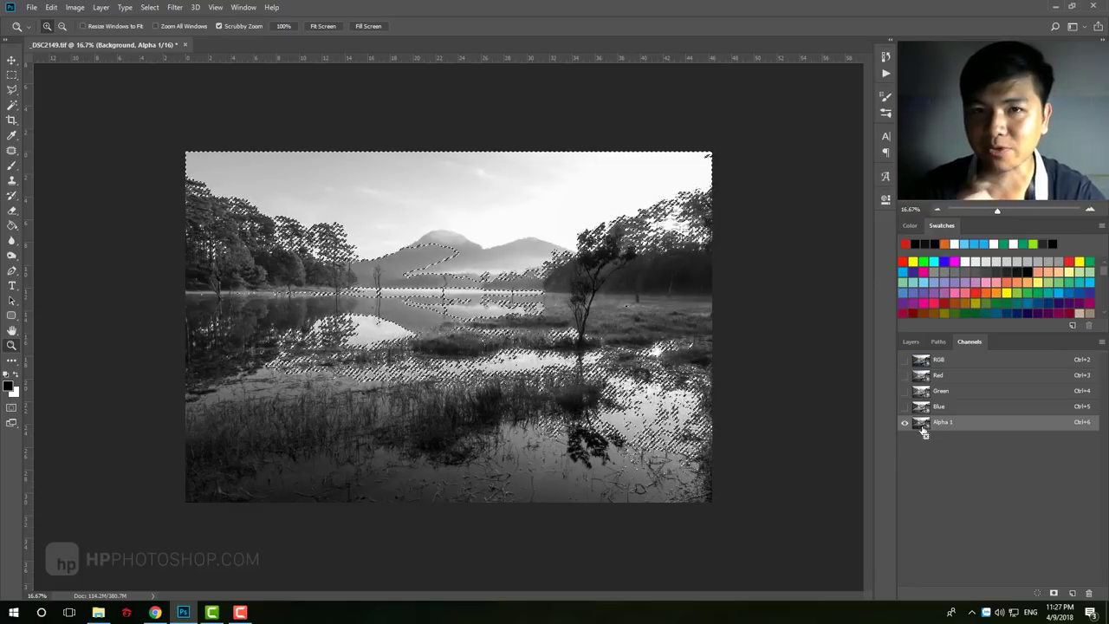
pyautogui.hotkey('ctrl', 'd')
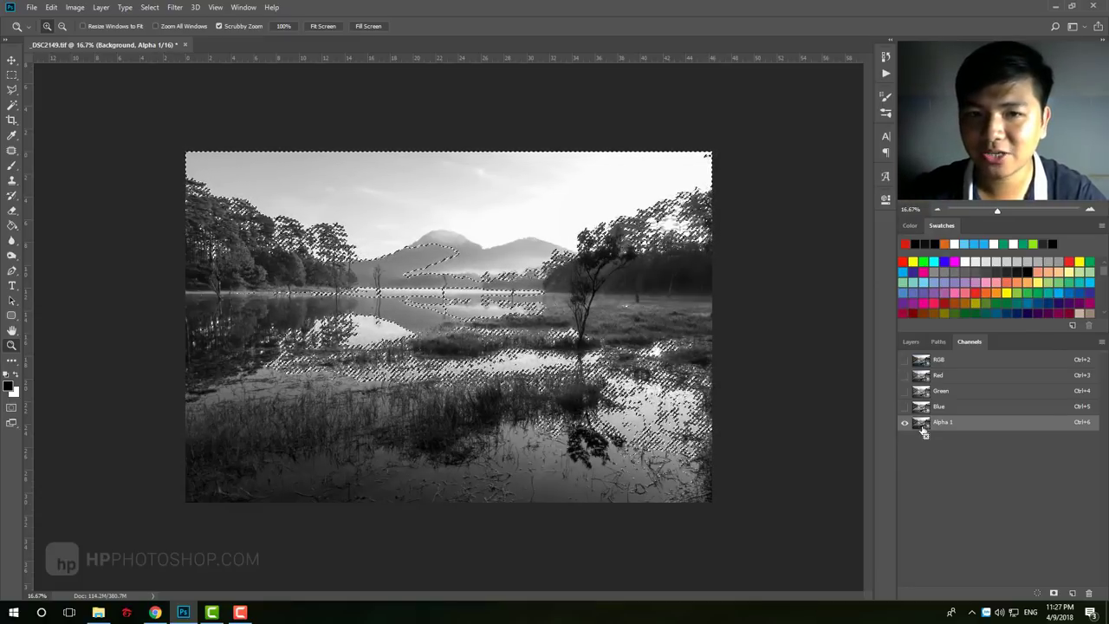
# Step: Intersect the selection twice, saving the narrower highlight masks as Alpha 2 and Alpha 3
pyautogui.keyDown('ctrl'); pyautogui.click(921, 423); pyautogui.keyUp('ctrl')
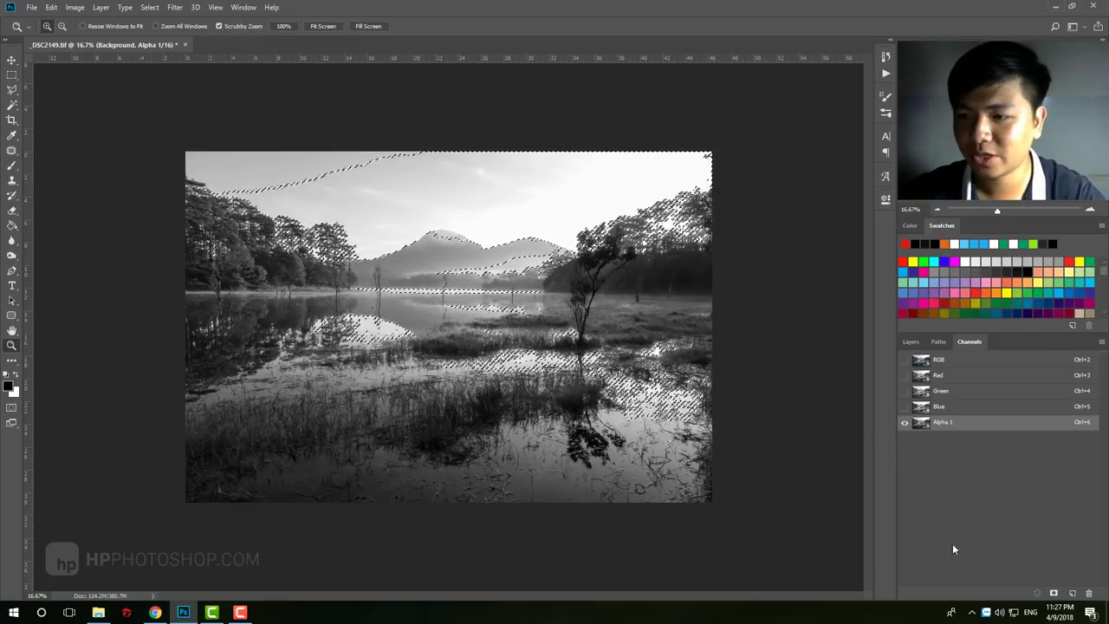
pyautogui.click(1053, 594)
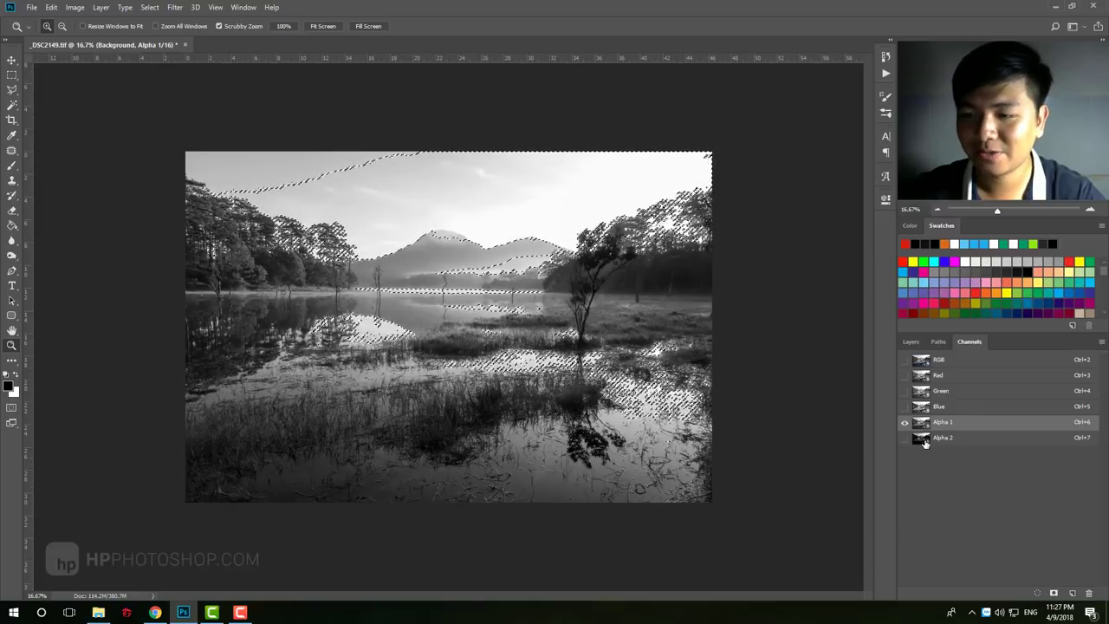
pyautogui.click(949, 440)
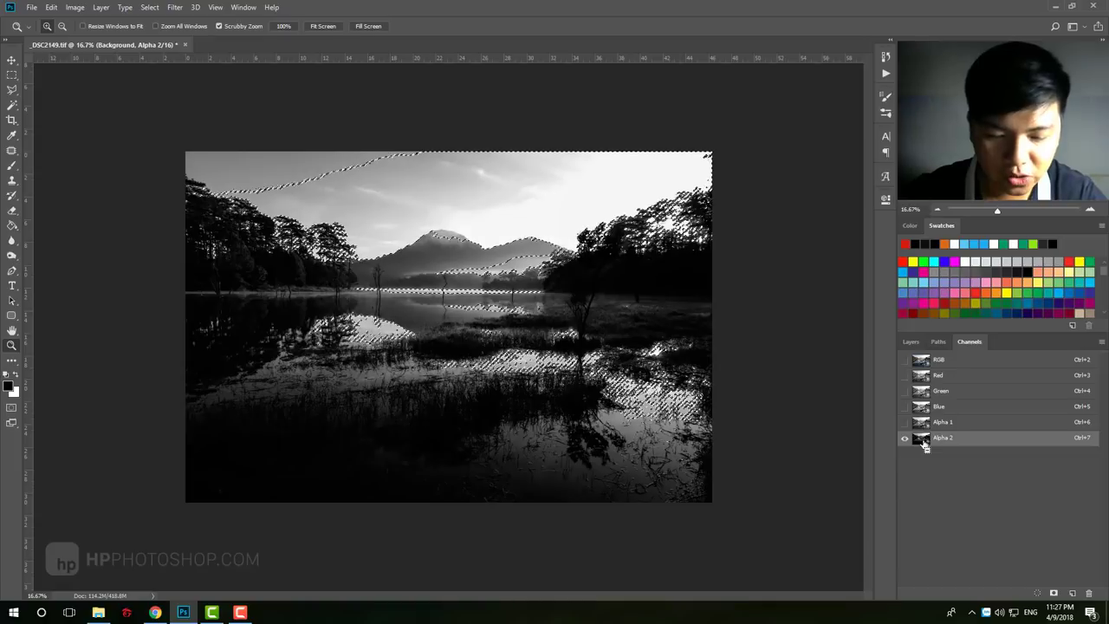
pyautogui.keyDown('ctrl'); pyautogui.click(921, 439); pyautogui.keyUp('ctrl')
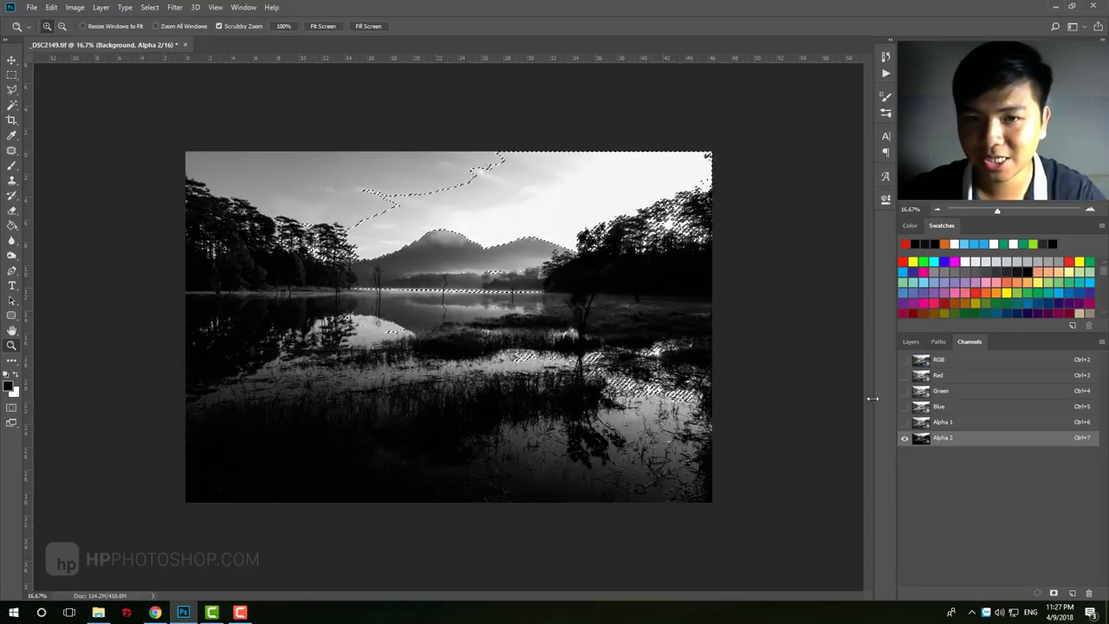
pyautogui.click(1054, 593)
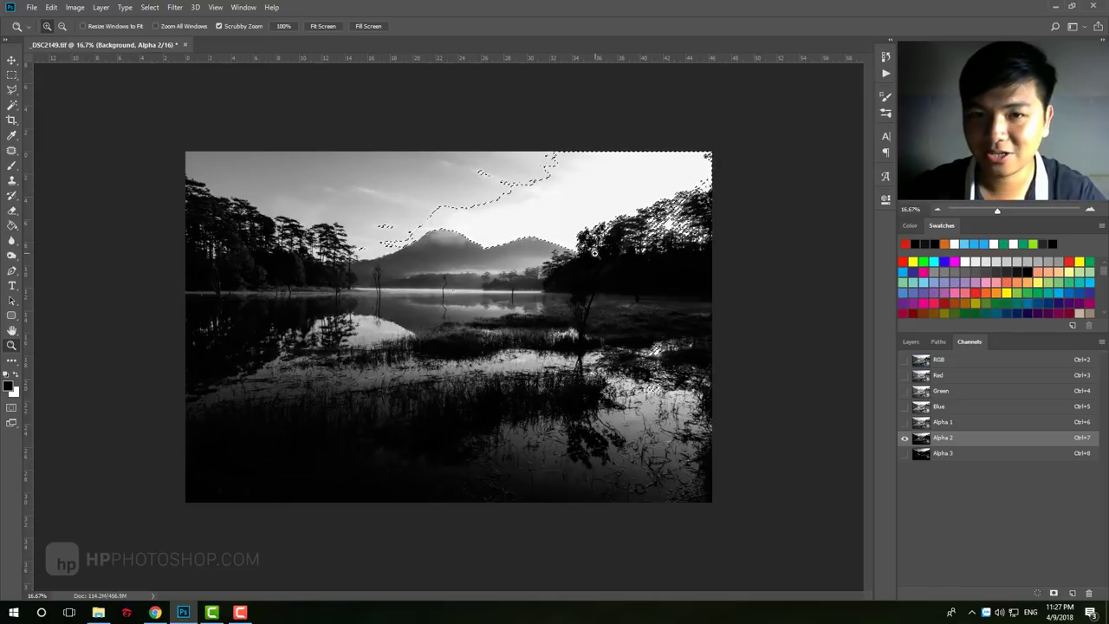
# Step: Save Alpha 4 and Alpha 5, comparing each new mask against the earlier brighter ones
pyautogui.click(1056, 594)
pyautogui.click(951, 454)
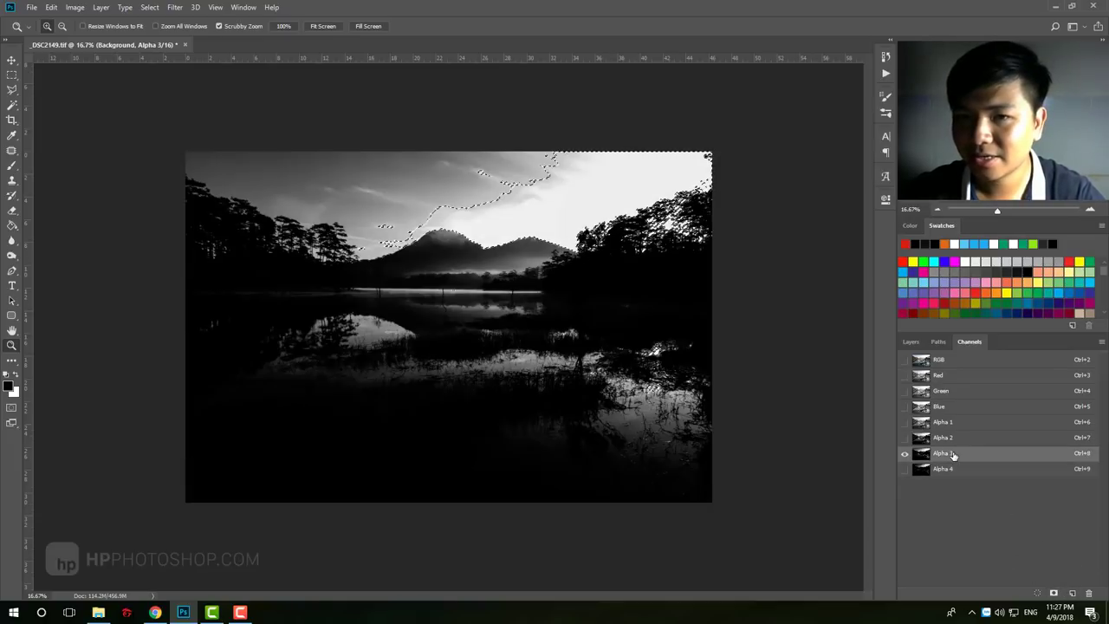
pyautogui.click(951, 469)
pyautogui.click(953, 437)
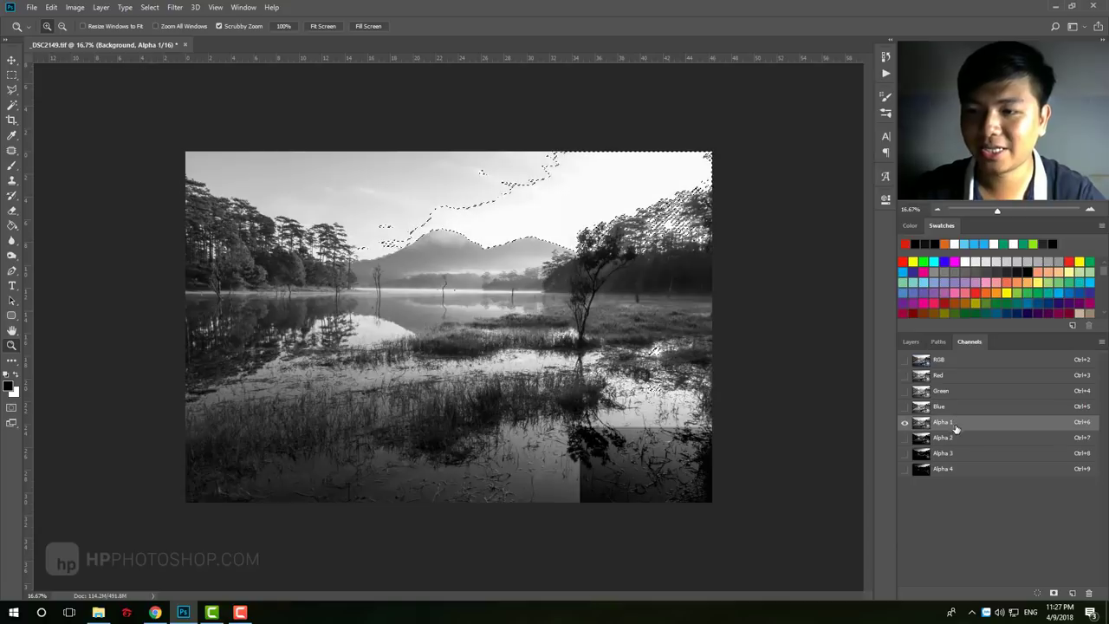
pyautogui.click(953, 440)
pyautogui.click(925, 468)
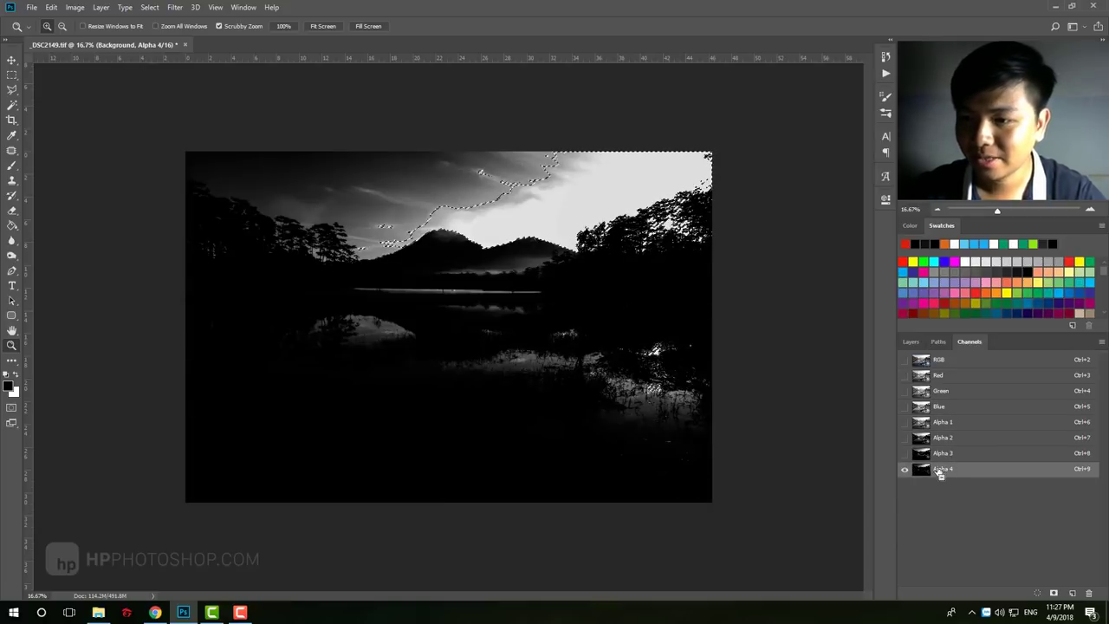
pyautogui.click(1053, 593)
pyautogui.click(951, 485)
pyautogui.click(963, 469)
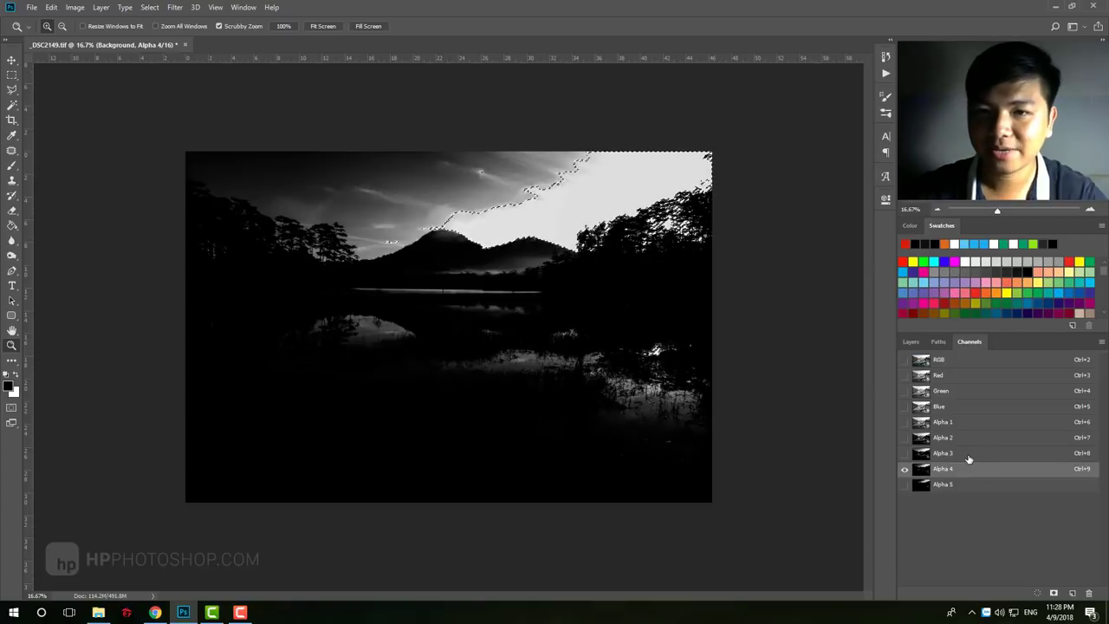
pyautogui.click(965, 437)
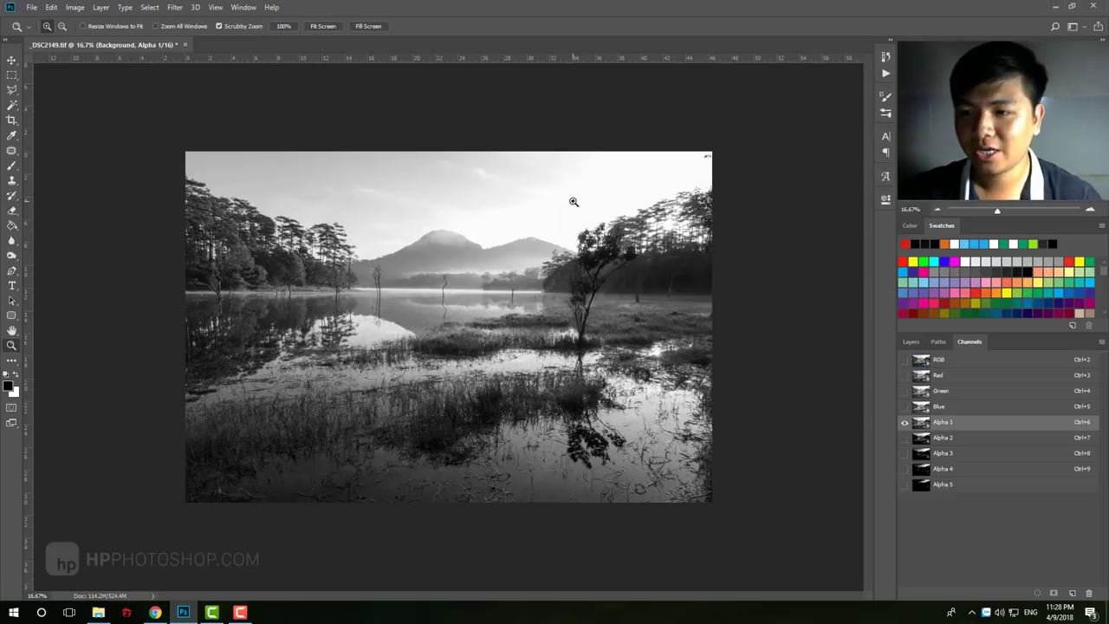
# Step: Step through the masks from the darkest Alpha 5 back up to Alpha 1
pyautogui.click(916, 487)
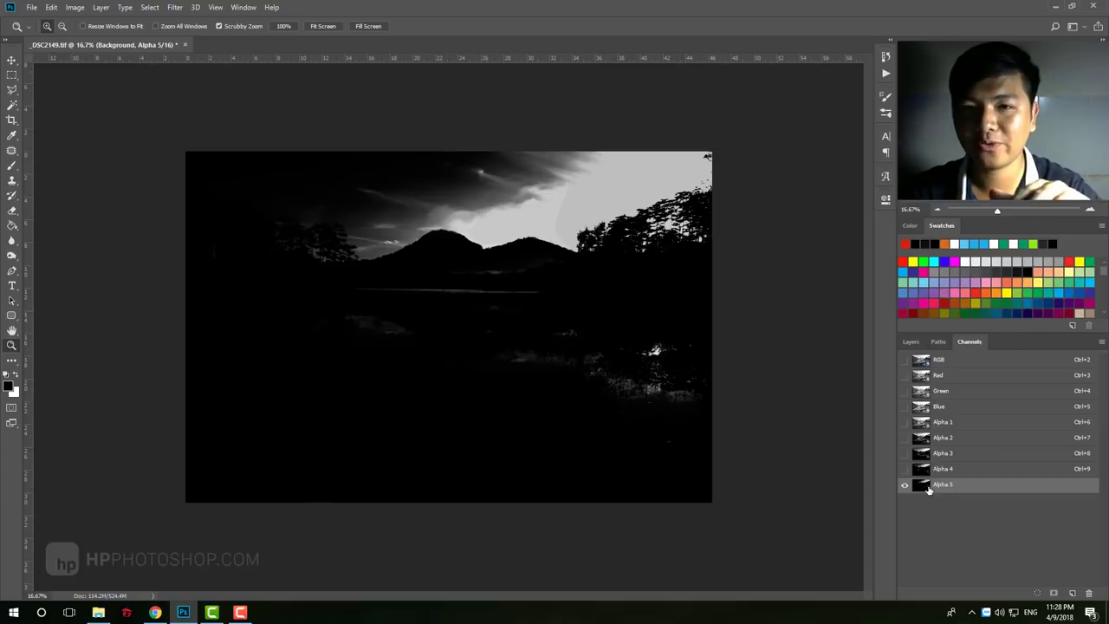
pyautogui.click(949, 468)
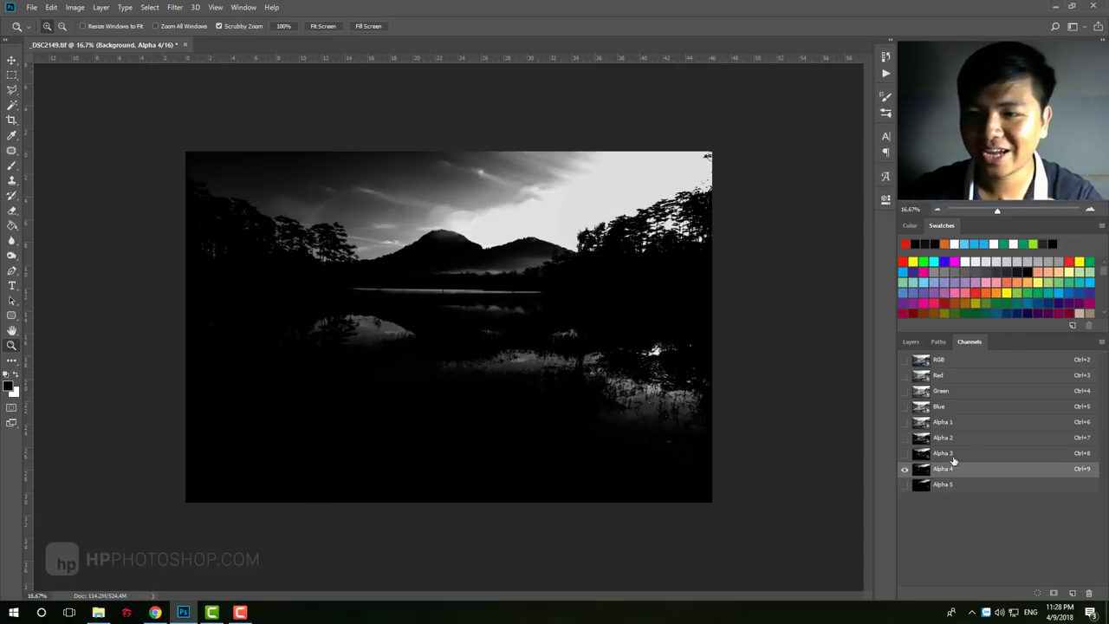
pyautogui.click(955, 453)
pyautogui.click(957, 423)
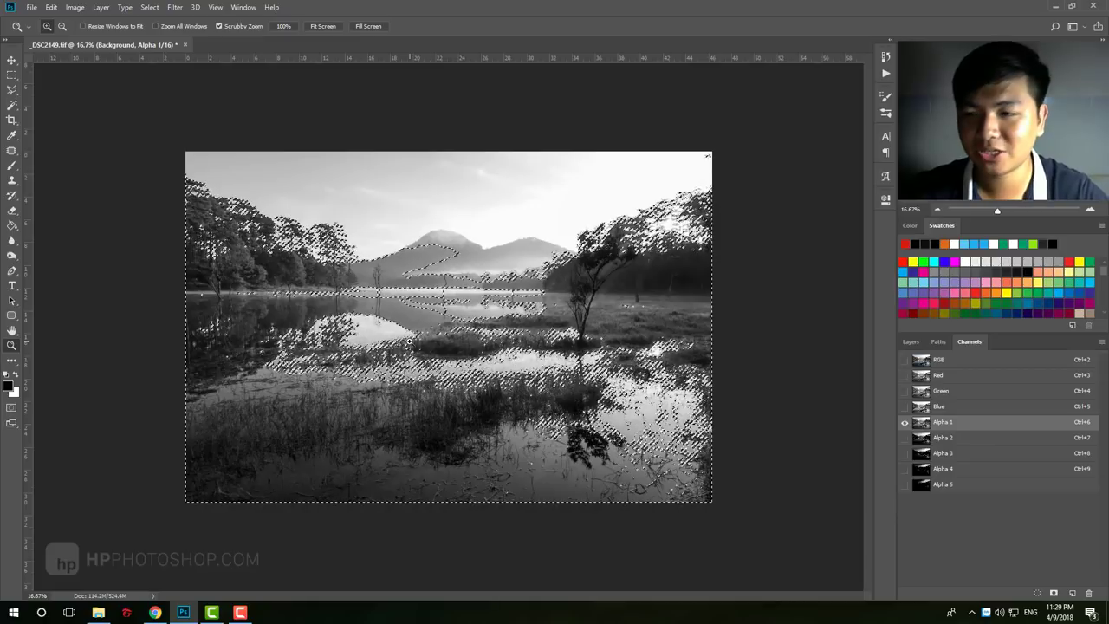
# Step: Save the inverted shadow selection as Alpha 6, then derive Alpha 7 and Alpha 8 from it
pyautogui.click(1053, 592)
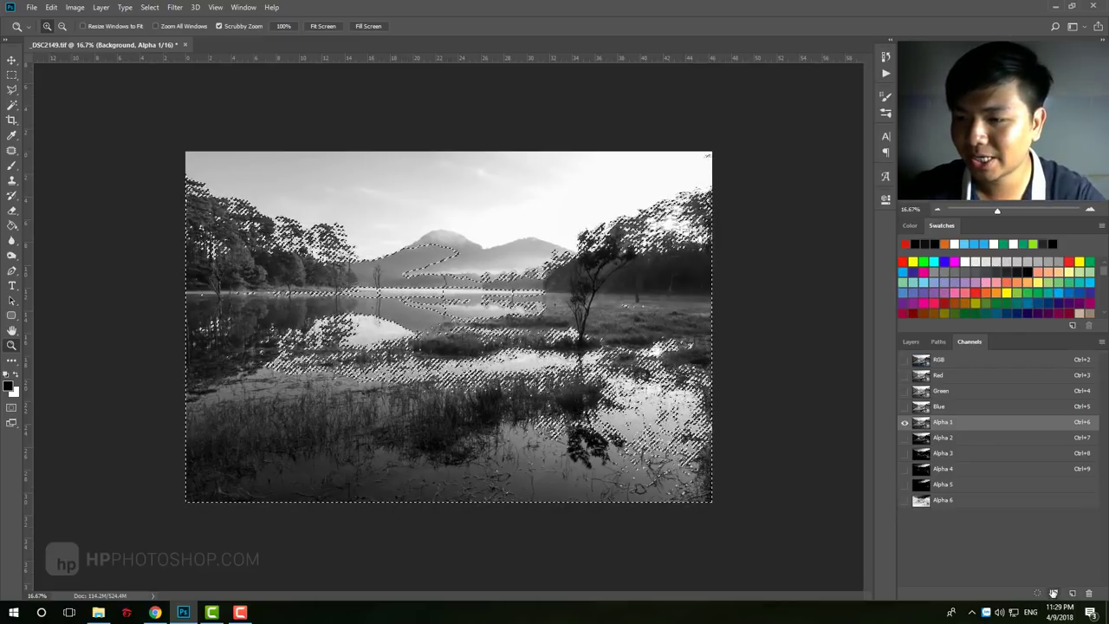
pyautogui.click(942, 501)
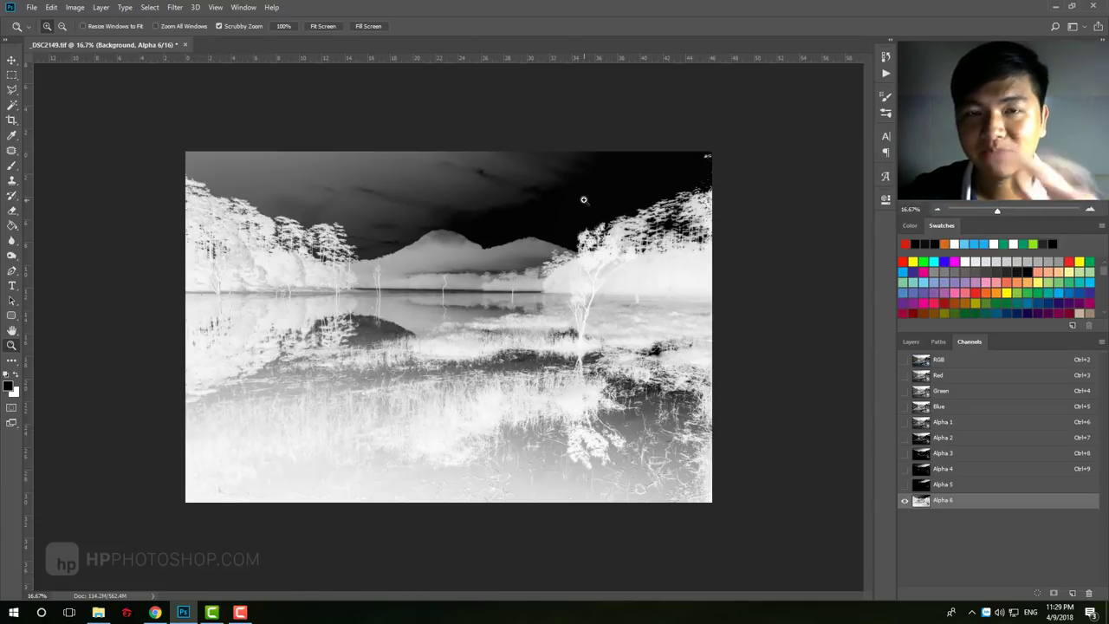
pyautogui.keyDown('ctrl'); pyautogui.click(922, 502); pyautogui.keyUp('ctrl')
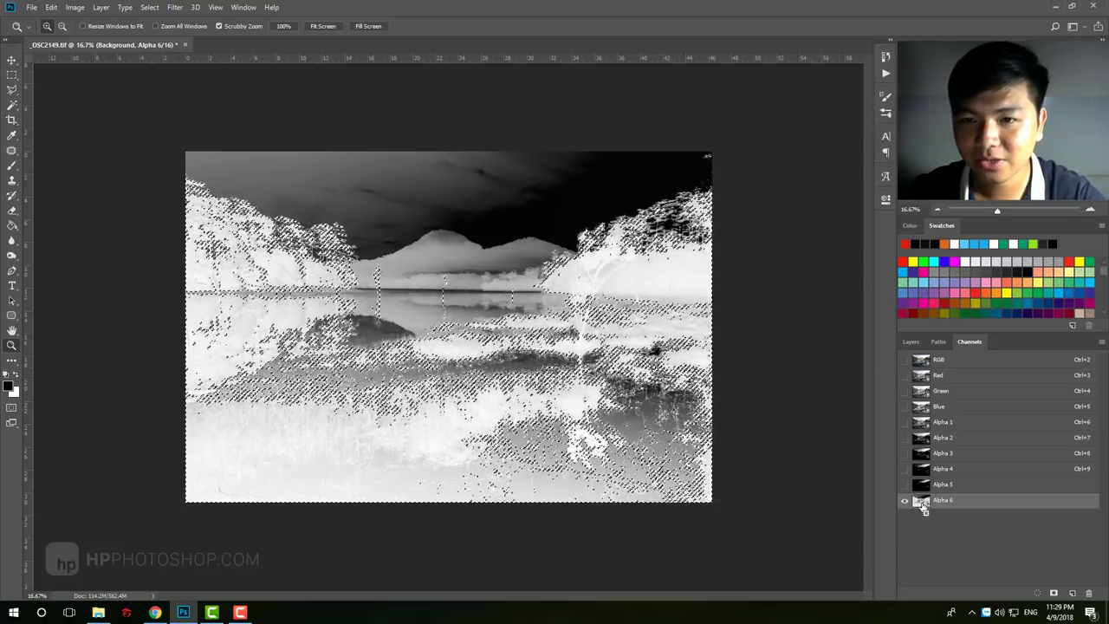
pyautogui.hotkey('ctrl', 'd')
pyautogui.keyDown('ctrl'); pyautogui.click(930, 512); pyautogui.keyUp('ctrl')
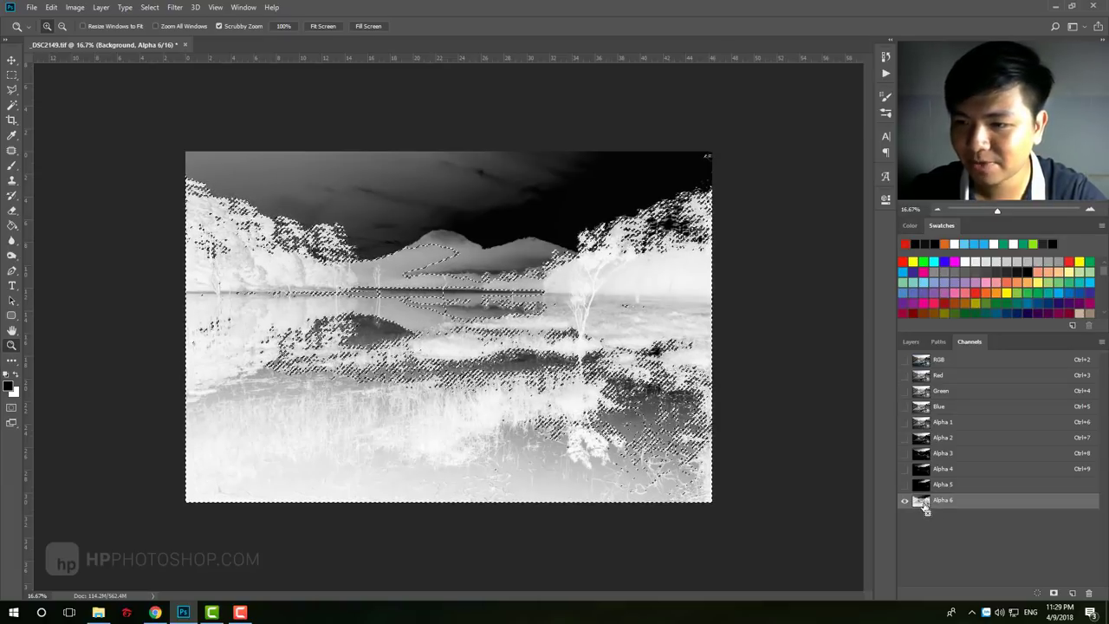
pyautogui.click(1052, 593)
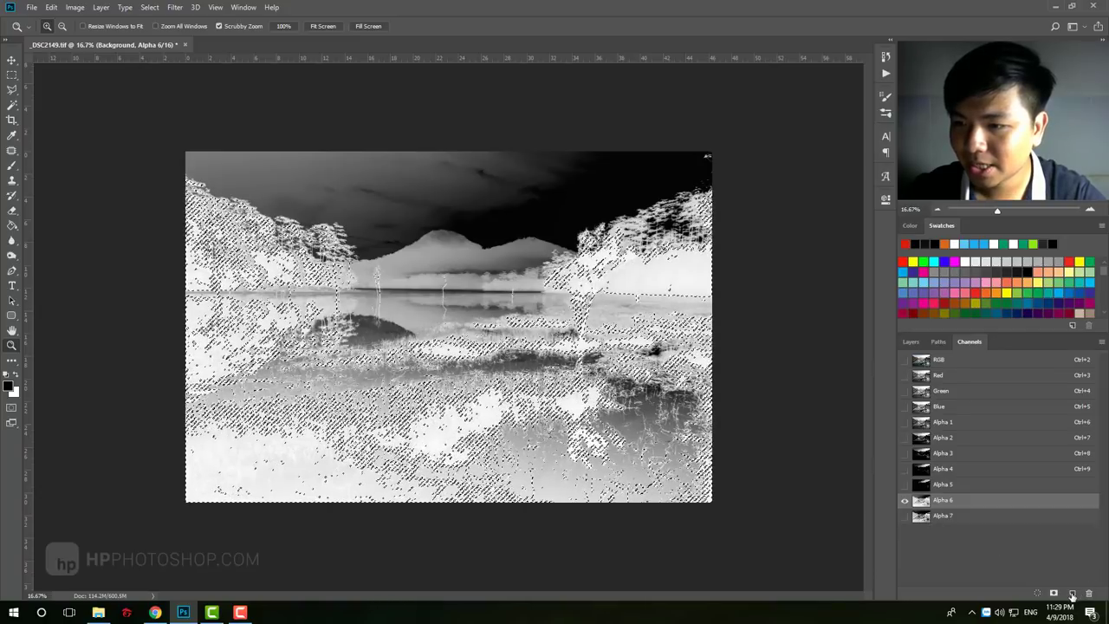
pyautogui.click(1053, 593)
# Step: Narrow the shadow selection into Alpha 9 and Alpha 10, then preview the shadow masks
pyautogui.keyDown('ctrl'); pyautogui.keyDown('alt'); pyautogui.keyDown('shift'); pyautogui.click(922, 532); pyautogui.keyUp('shift'); pyautogui.keyUp('alt'); pyautogui.keyUp('ctrl')
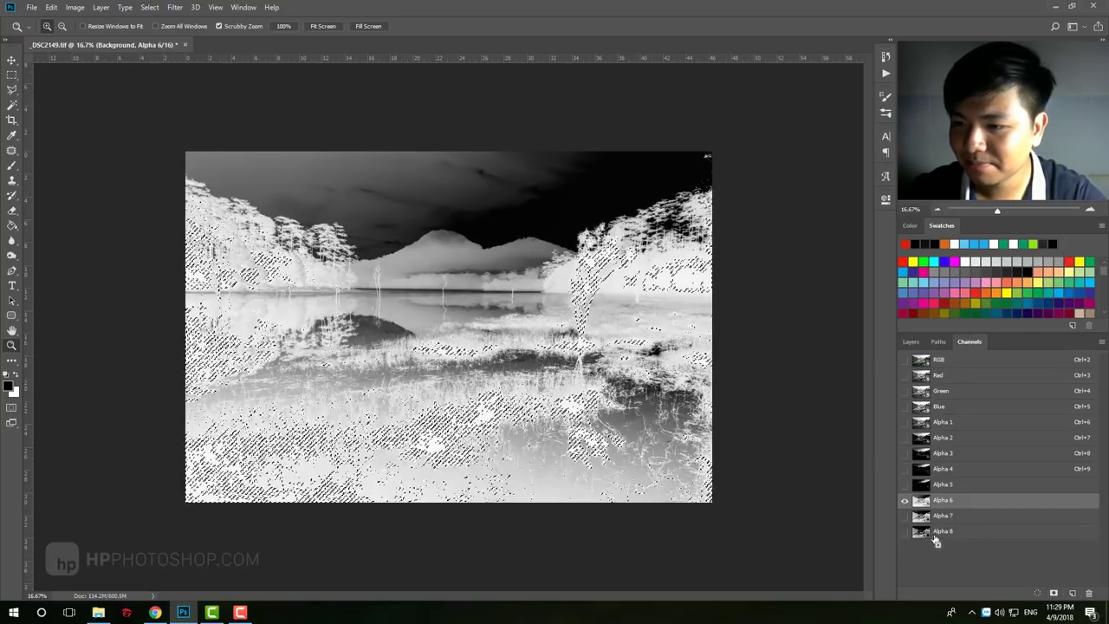
pyautogui.click(1054, 593)
pyautogui.keyDown('ctrl'); pyautogui.keyDown('alt'); pyautogui.keyDown('shift'); pyautogui.click(922, 547); pyautogui.keyUp('shift'); pyautogui.keyUp('alt'); pyautogui.keyUp('ctrl')
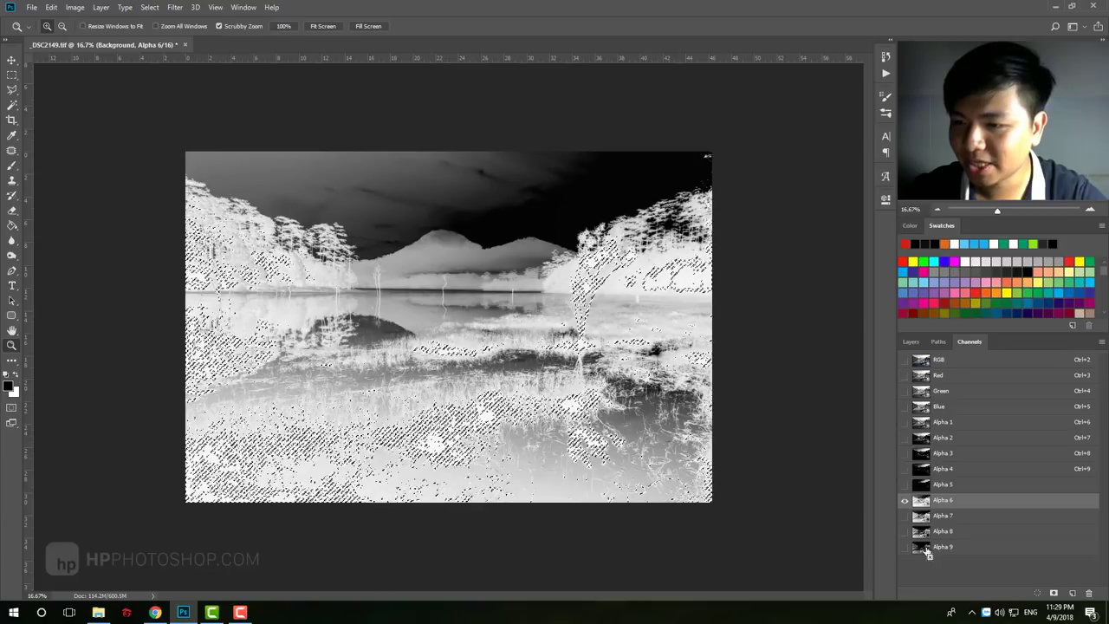
pyautogui.click(1054, 593)
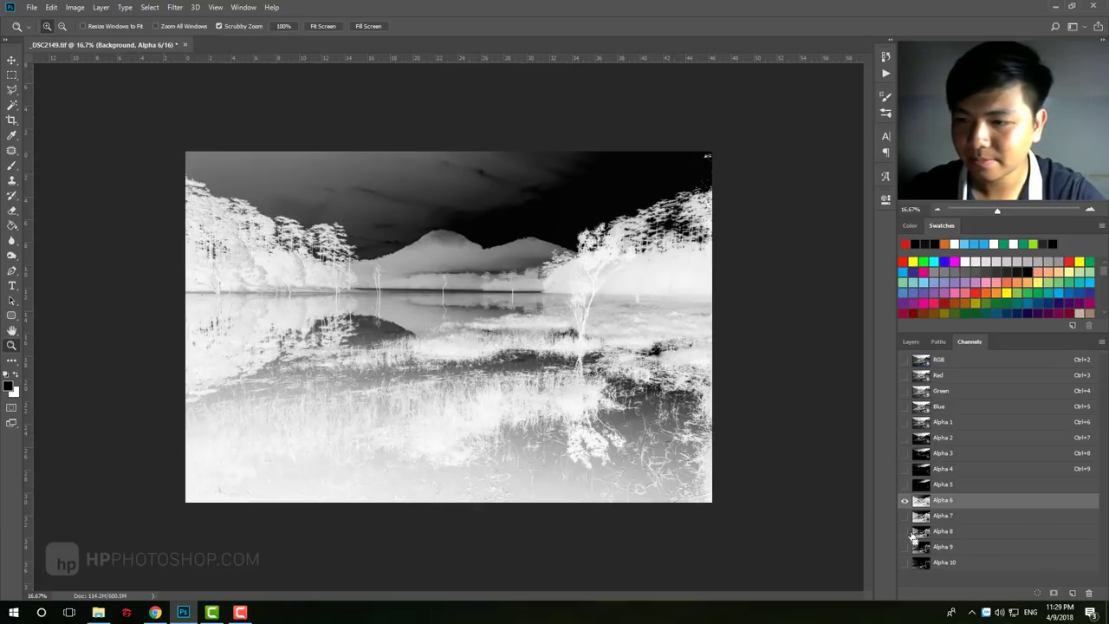
pyautogui.click(953, 548)
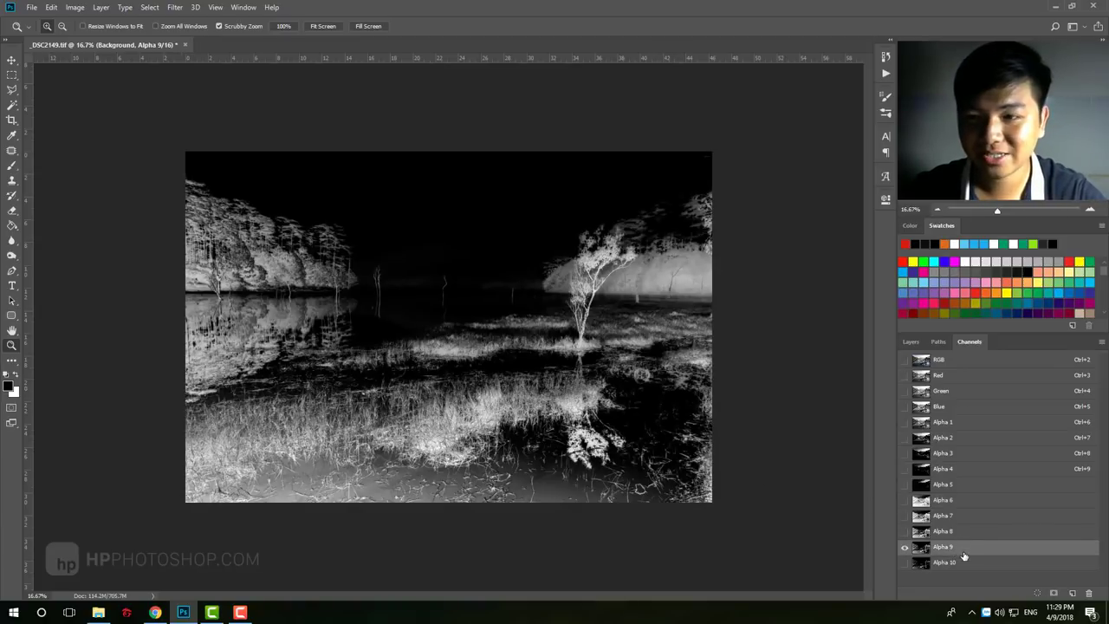
pyautogui.click(963, 559)
pyautogui.click(963, 548)
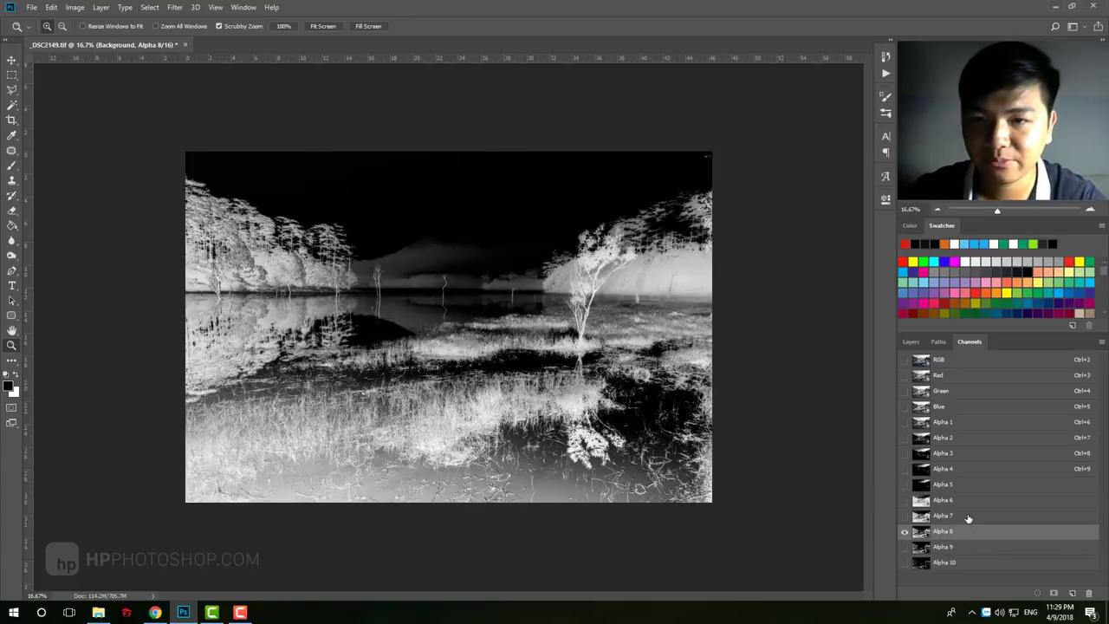
pyautogui.click(969, 516)
pyautogui.click(969, 563)
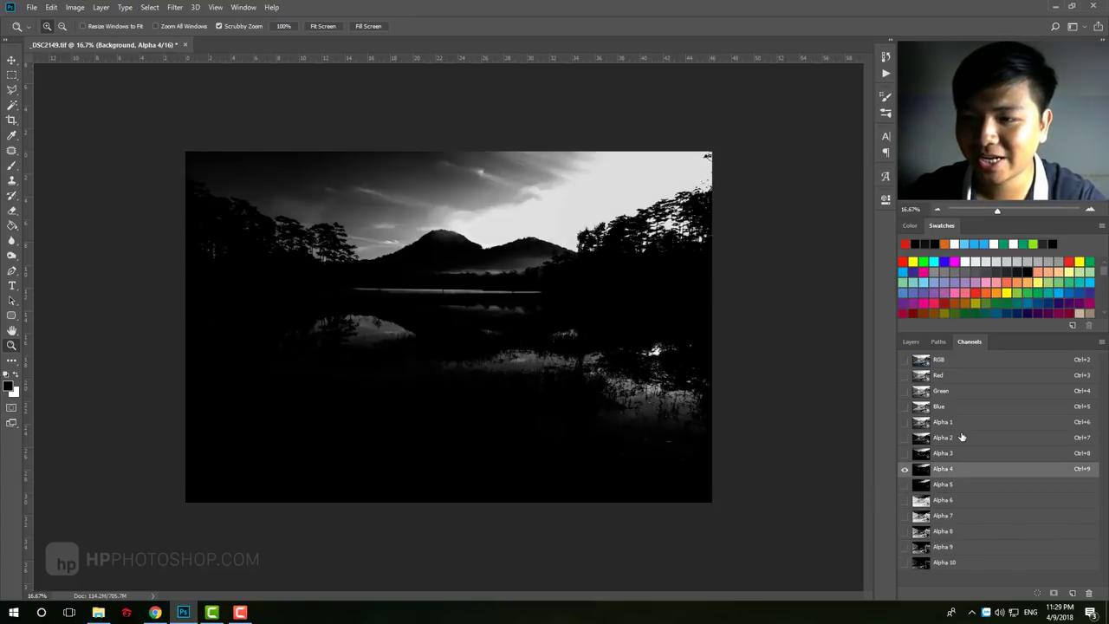
# Step: Compare the highlight masks, stepping back through Alpha 1 and Alpha 3
pyautogui.hotkey('ctrl', '7')
pyautogui.hotkey('ctrl', '8')
pyautogui.click(963, 548)
pyautogui.click(962, 517)
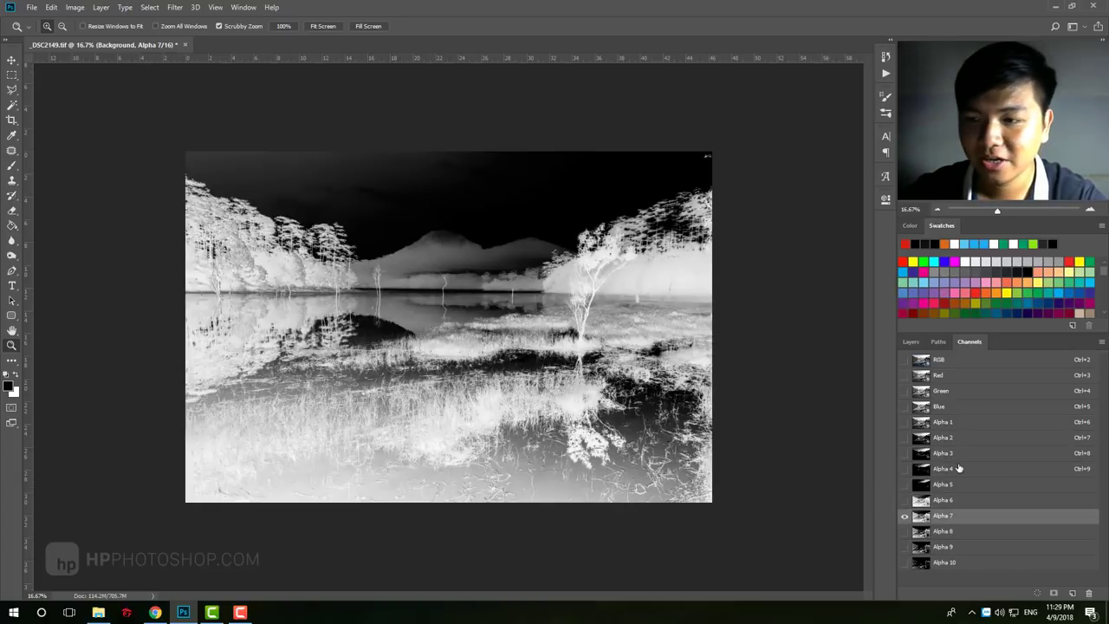
pyautogui.click(953, 469)
pyautogui.click(954, 437)
pyautogui.click(952, 455)
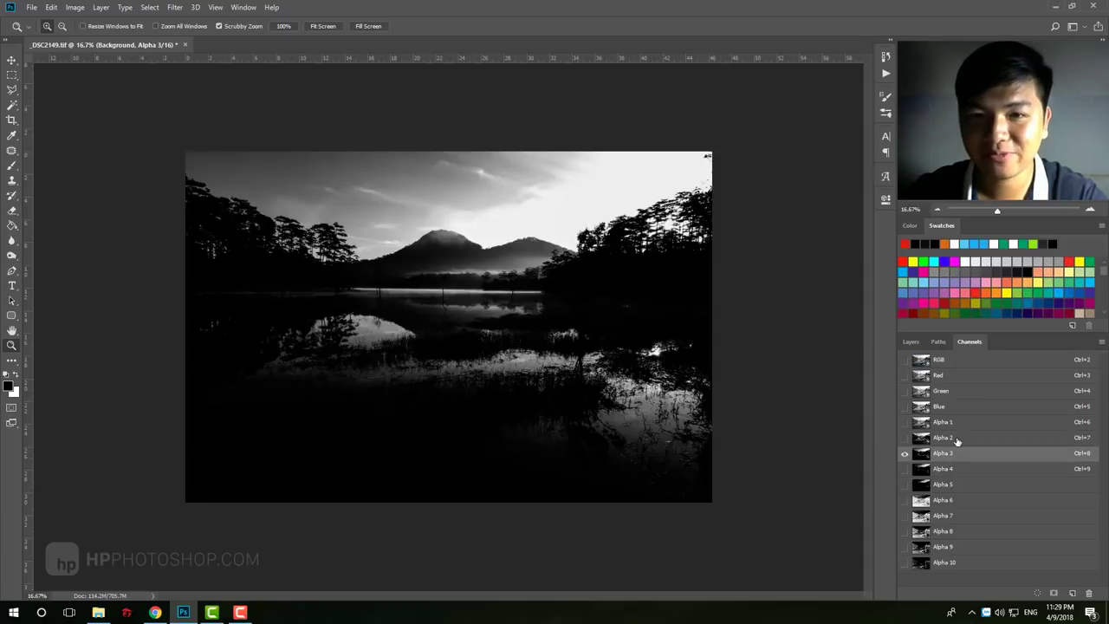
# Step: Return to the colour composite and make the darker toi layer visible
pyautogui.click(948, 364)
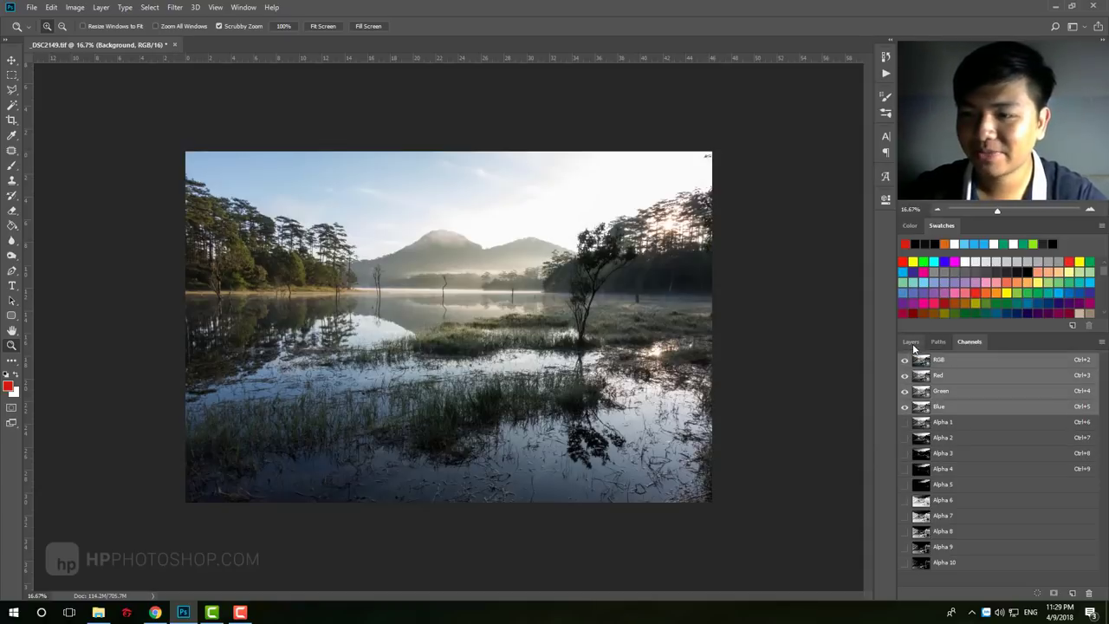
pyautogui.click(910, 341)
pyautogui.click(944, 430)
pyautogui.click(907, 430)
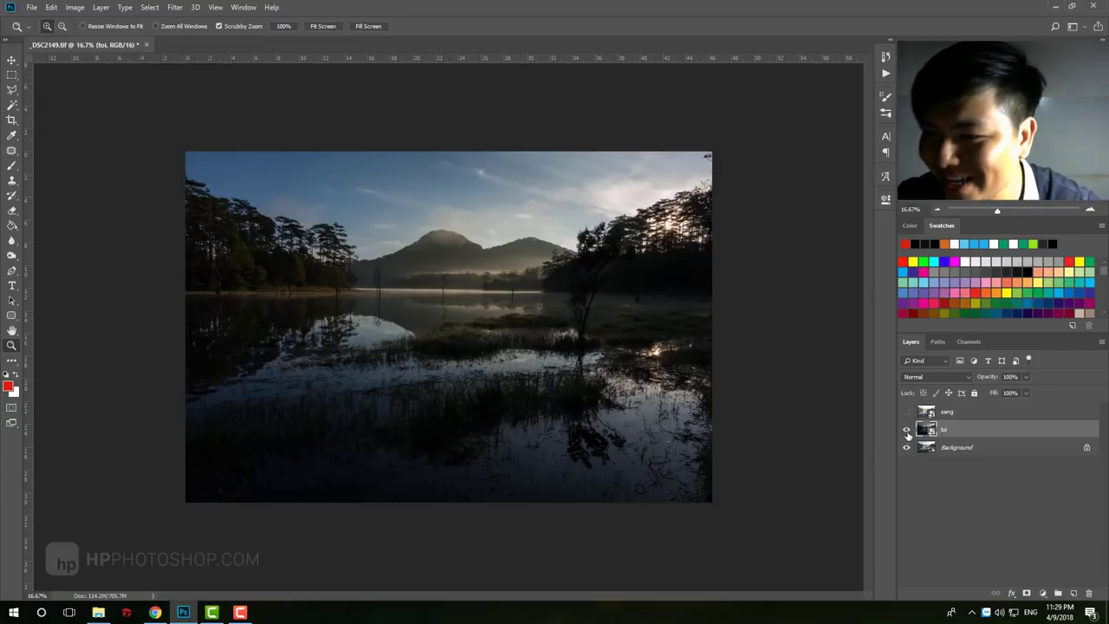
# Step: Circle the bright sky in red on a new Layer 1, then hide it and re-show toi
pyautogui.click(907, 430)
pyautogui.click(962, 447)
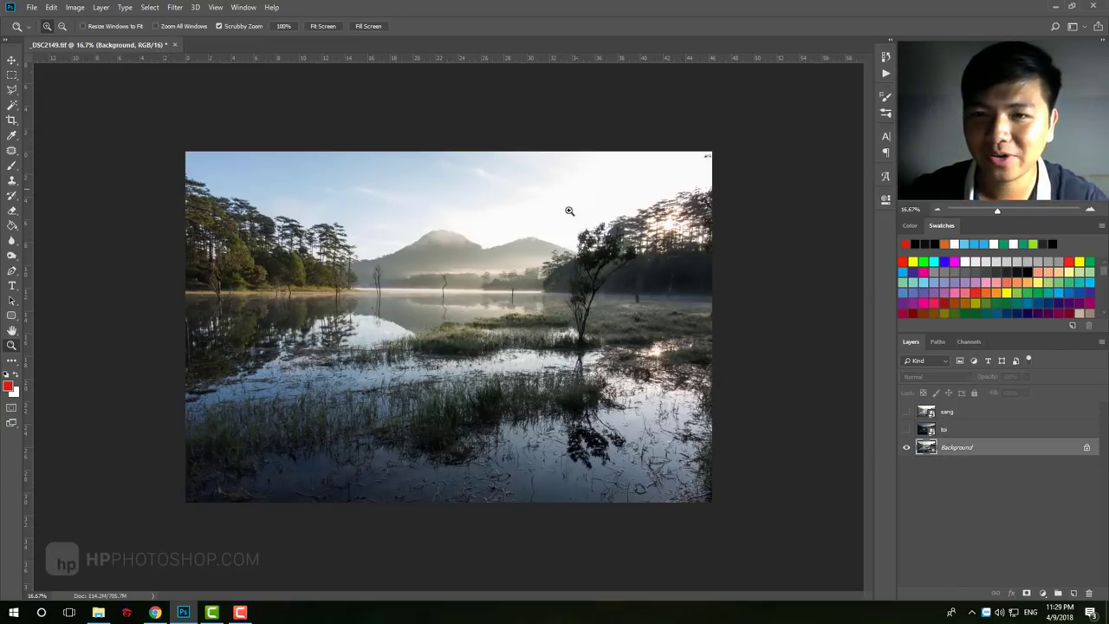
pyautogui.click(11, 168)
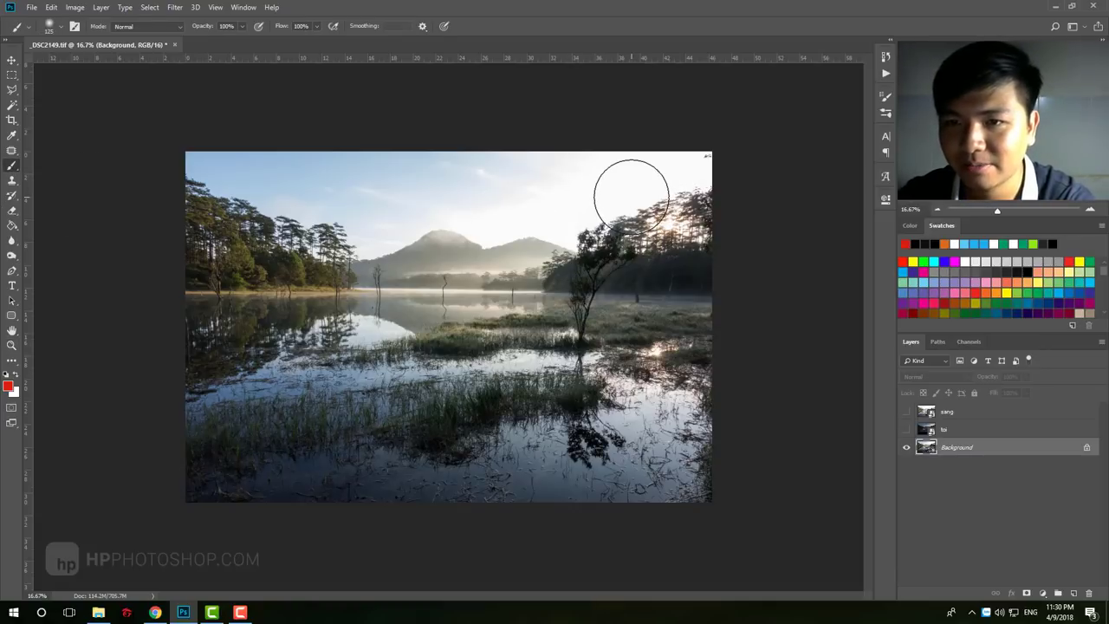
pyautogui.hotkey('ctrl', 'shift', 'alt', 'n')
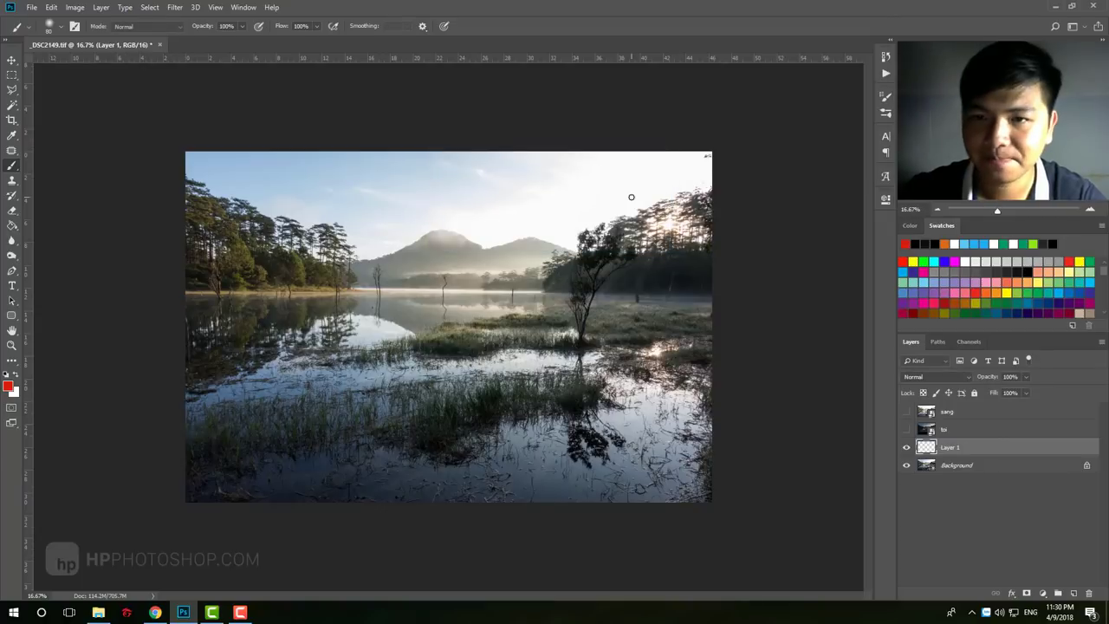
pyautogui.moveTo(590, 165); pyautogui.dragTo(717, 246)
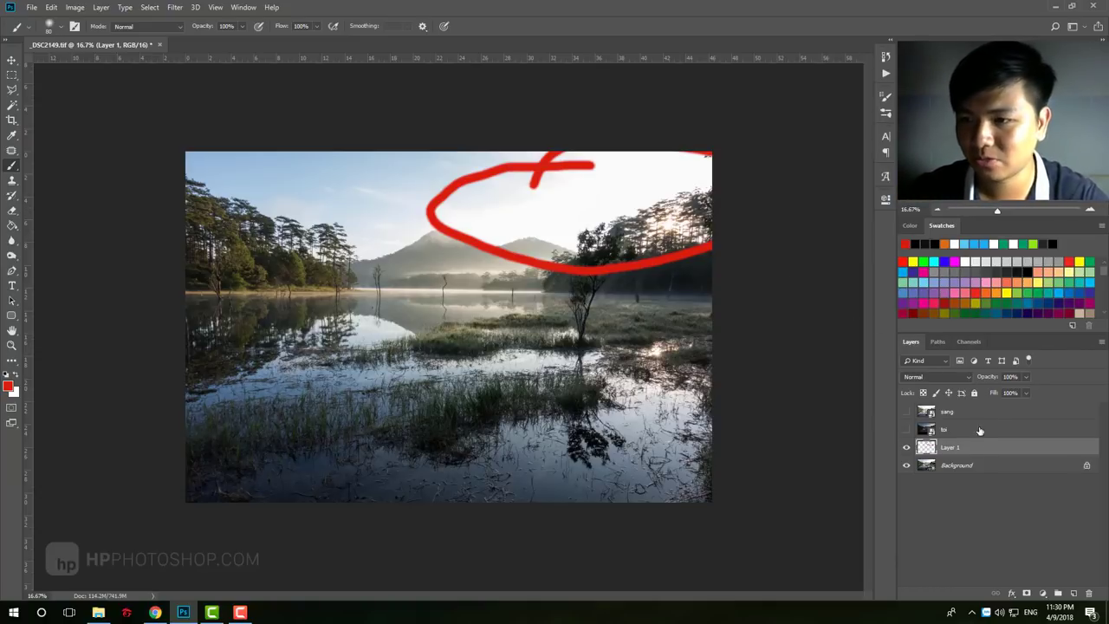
pyautogui.click(906, 447)
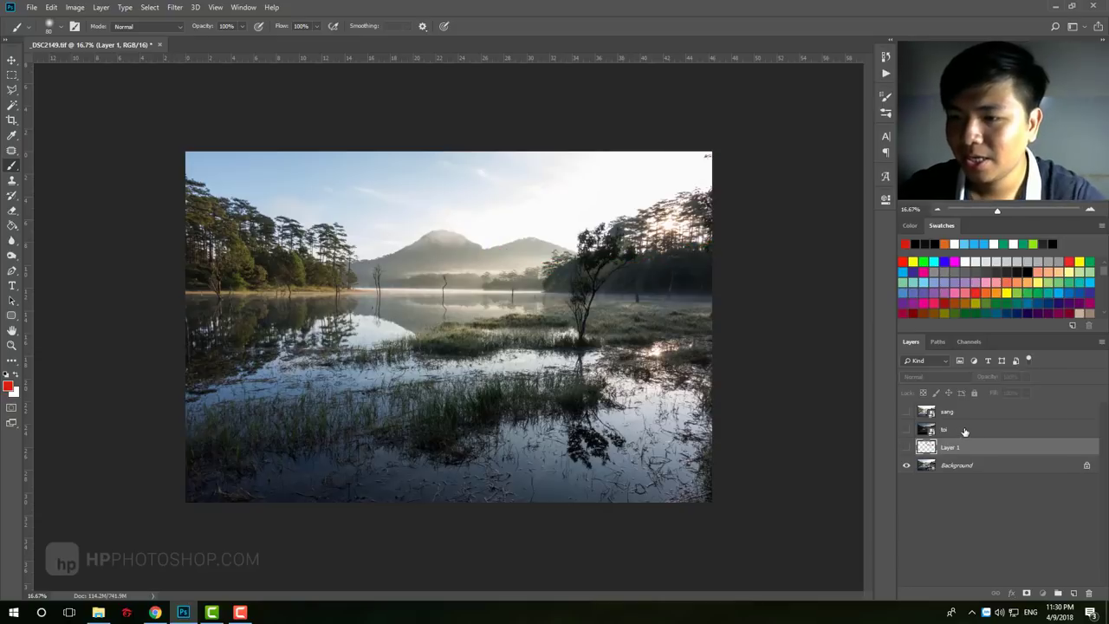
pyautogui.click(906, 430)
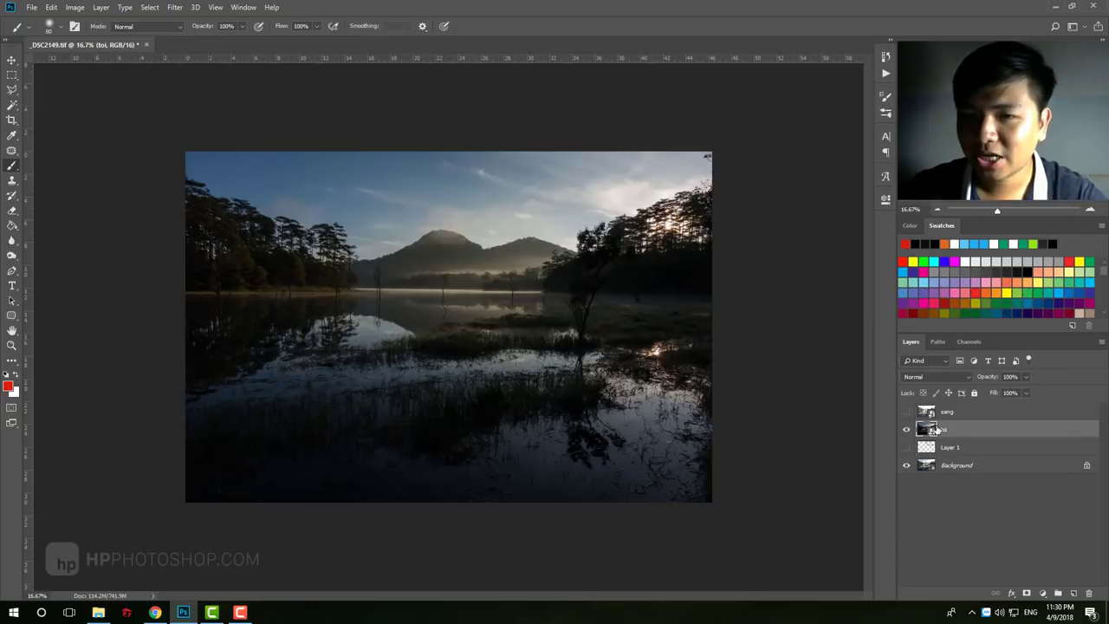
# Step: Compare Alpha 3 with Alpha 2, load Alpha 3 as a selection, and return to RGB
pyautogui.click(976, 342)
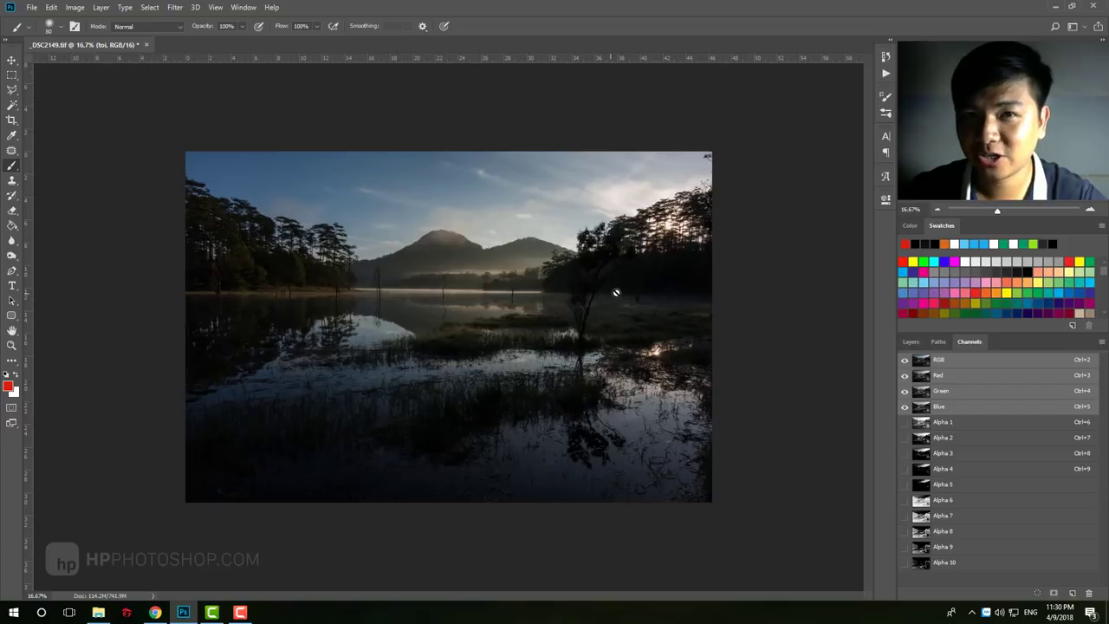
pyautogui.click(953, 438)
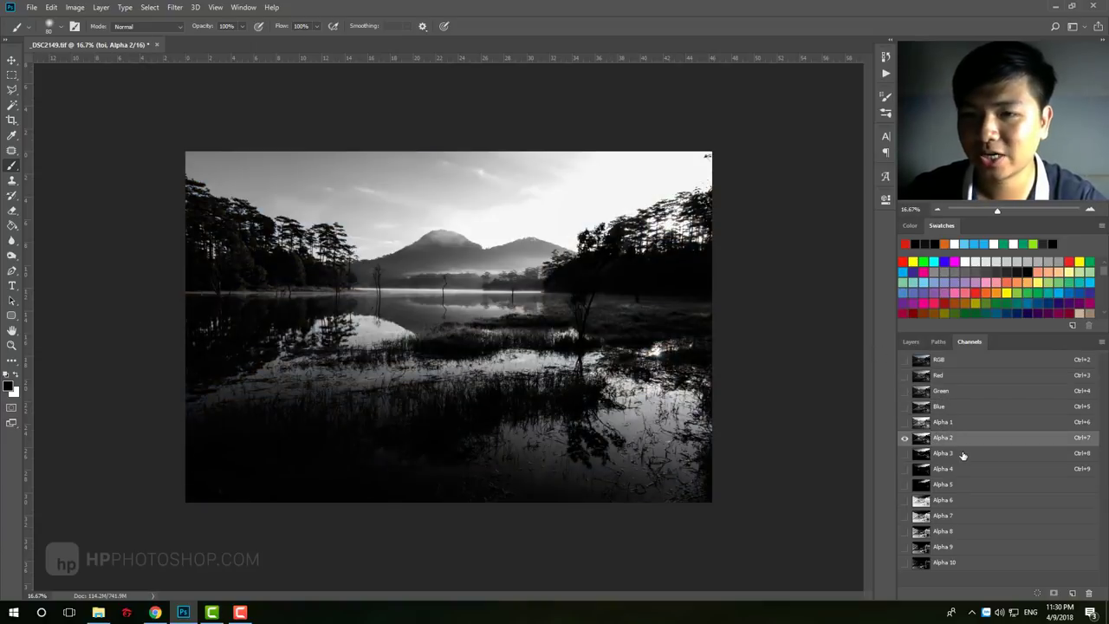
pyautogui.click(964, 423)
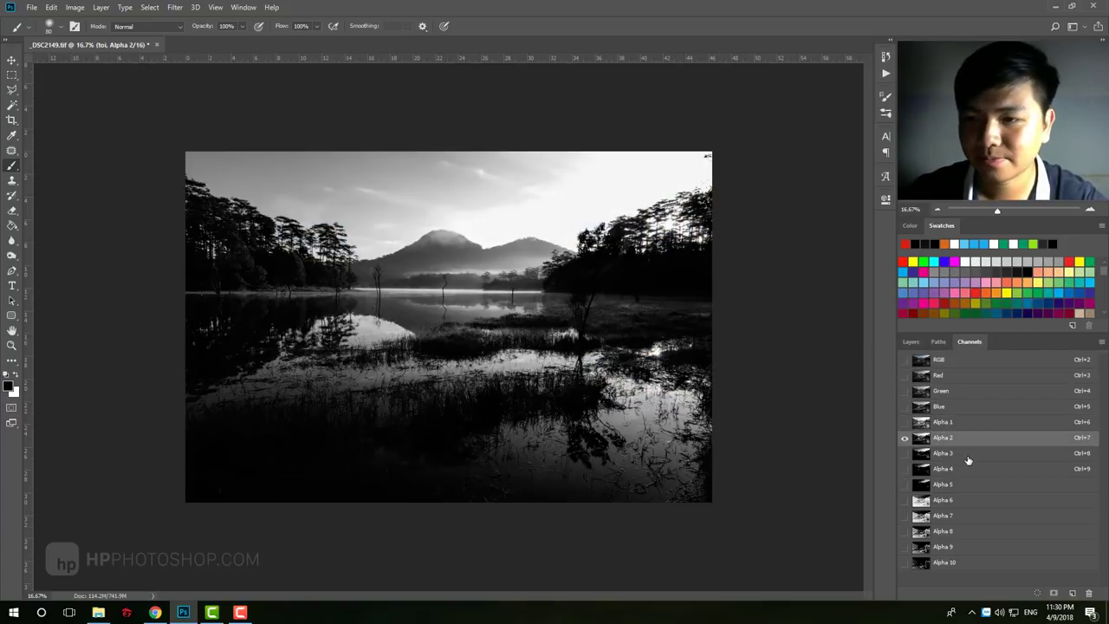
pyautogui.click(969, 456)
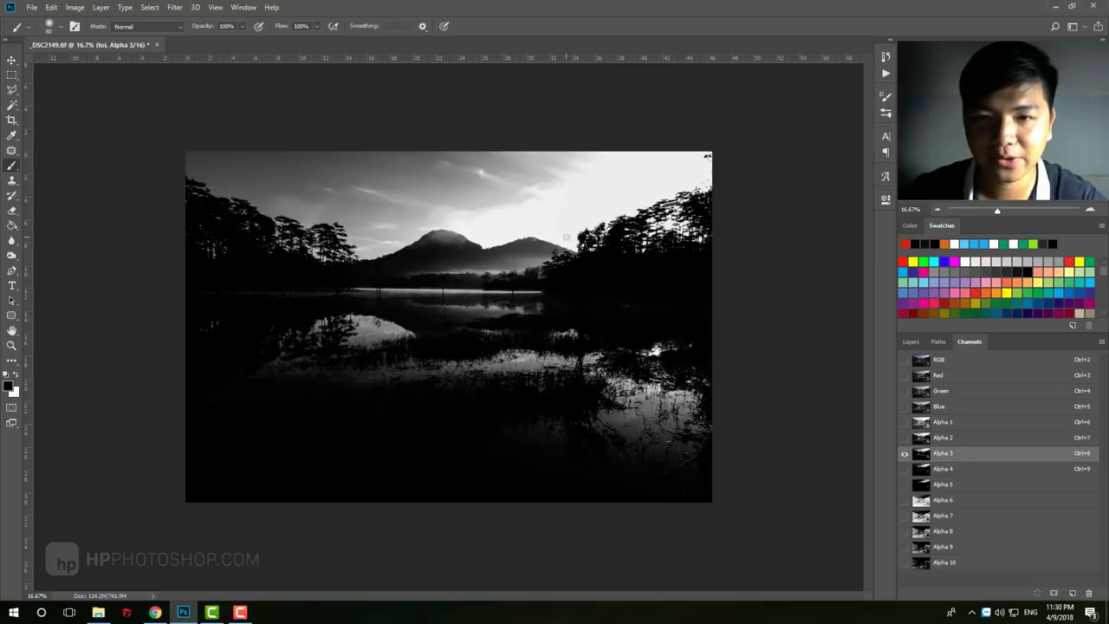
pyautogui.keyDown('ctrl'); pyautogui.click(921, 456); pyautogui.keyUp('ctrl')
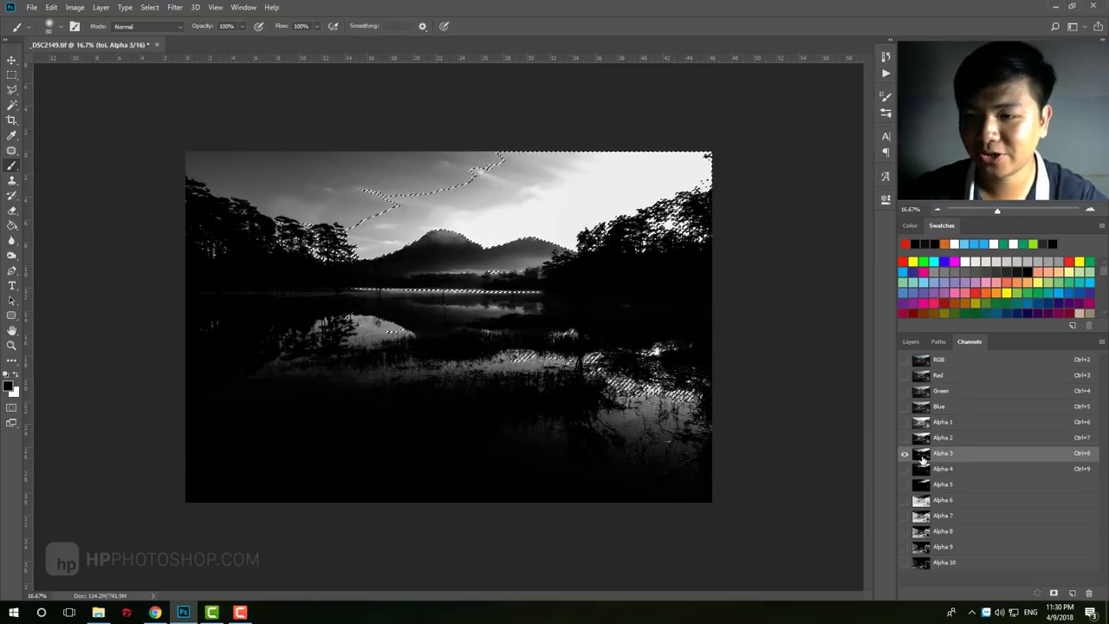
pyautogui.click(904, 360)
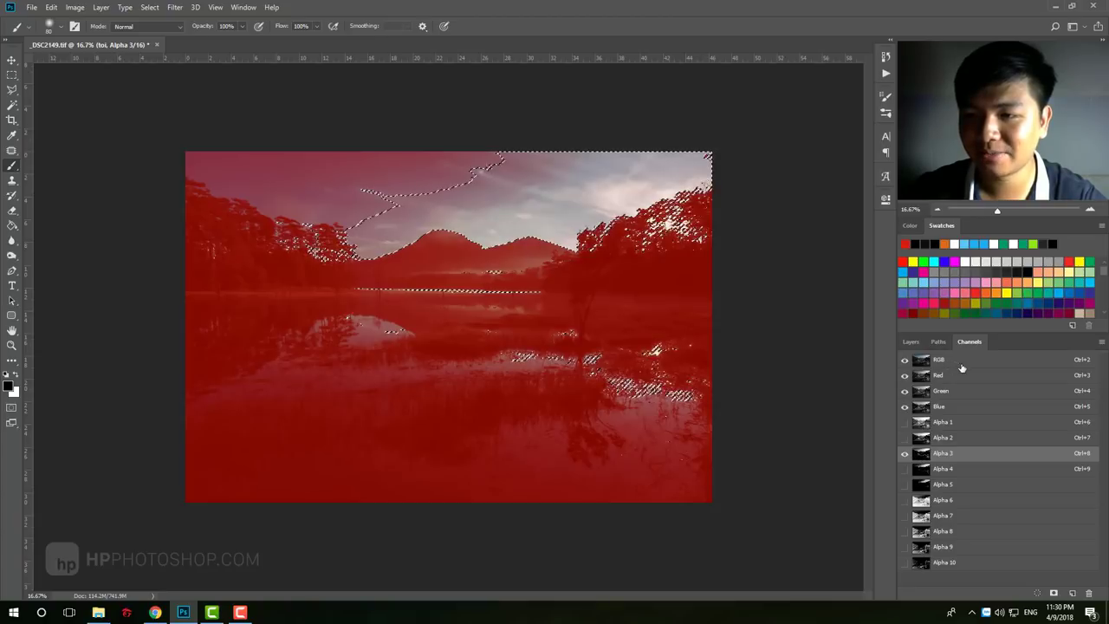
pyautogui.click(905, 361)
pyautogui.click(962, 362)
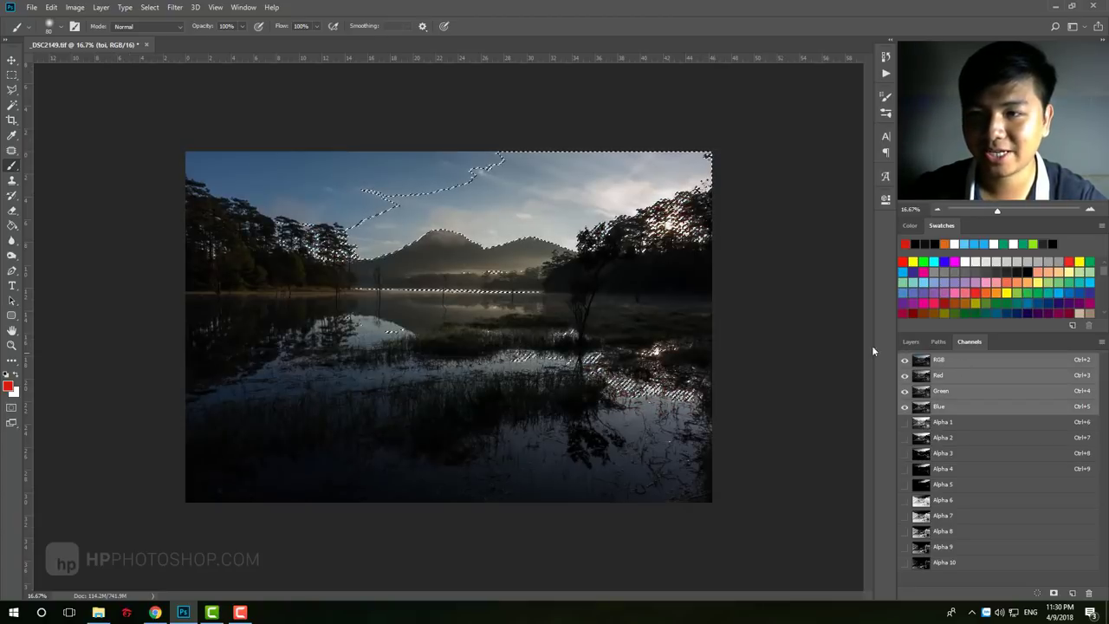
pyautogui.click(910, 341)
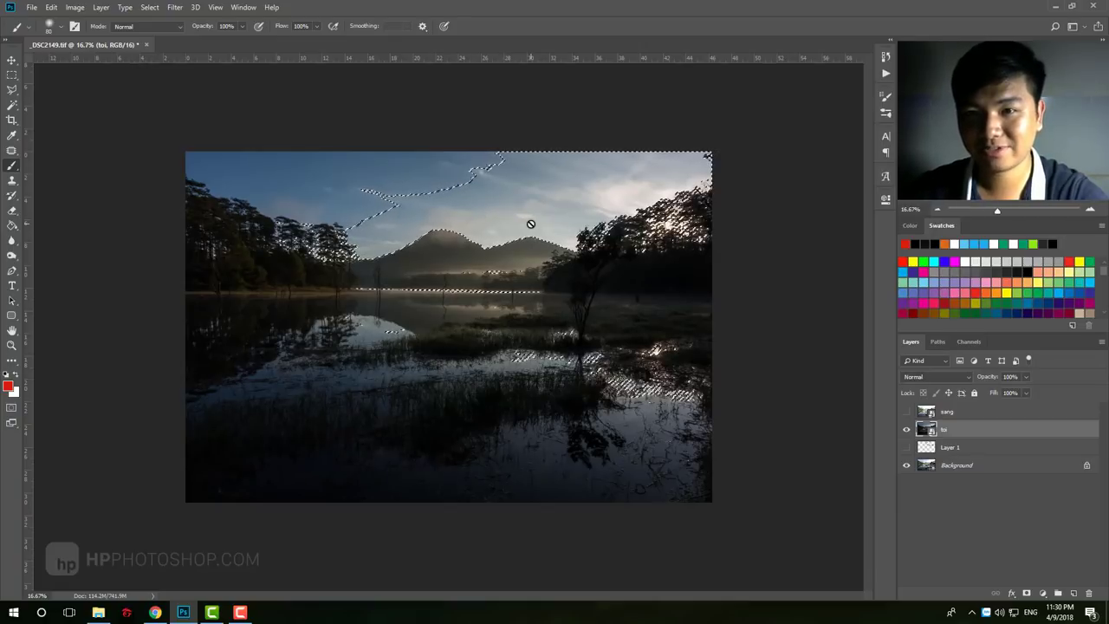
# Step: Add a layer mask from the Alpha 3 selection to toi and toggle it to compare
pyautogui.click(1027, 594)
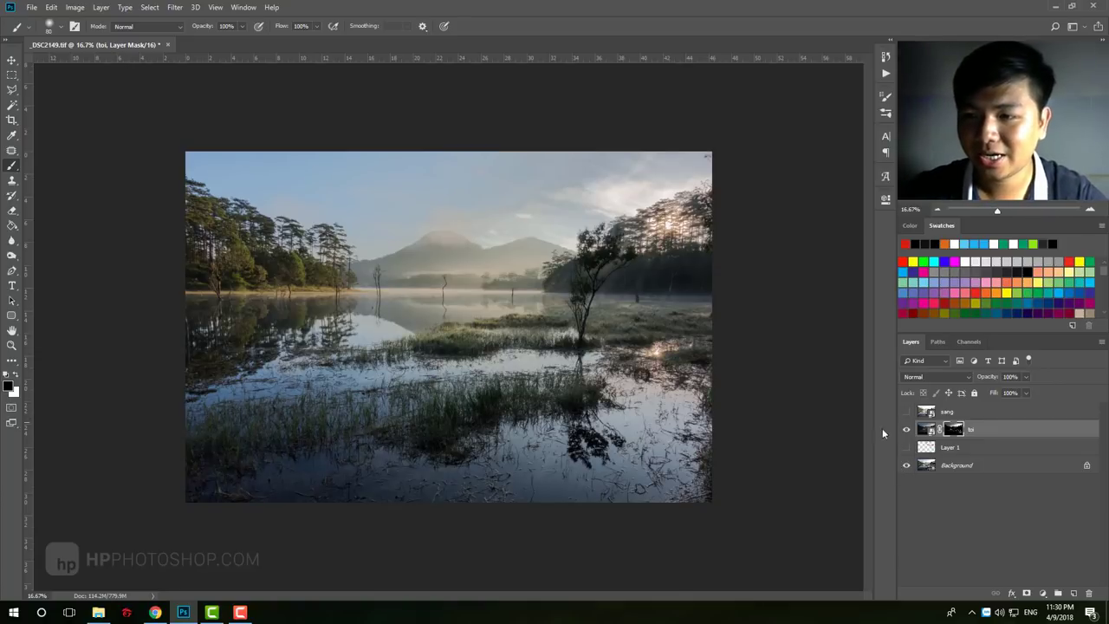
pyautogui.click(907, 429)
pyautogui.click(906, 430)
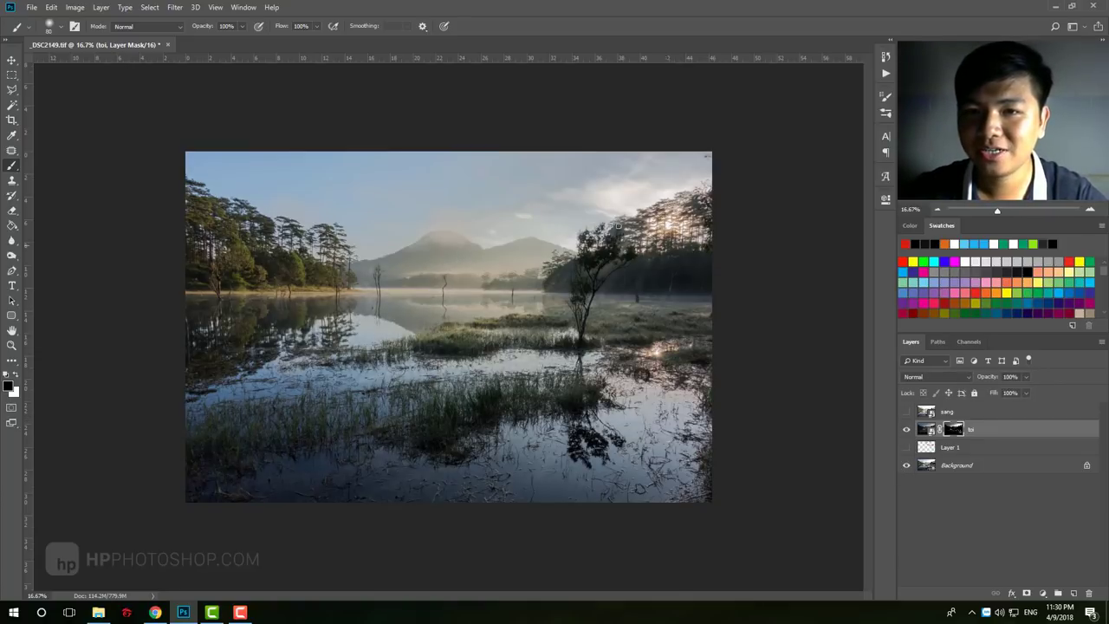
# Step: Zoom in to inspect the sky and sunlit trees, then fit the image back in view
pyautogui.press('z')
pyautogui.moveTo(607, 176); pyautogui.dragTo(585, 183)
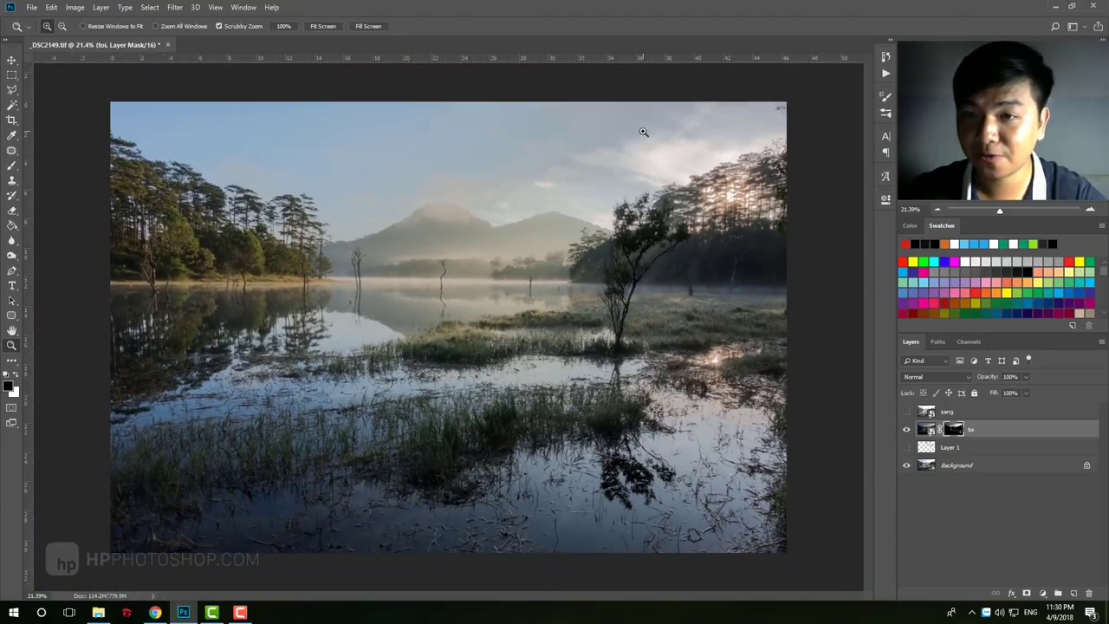
pyautogui.moveTo(643, 132); pyautogui.dragTo(837, 334)
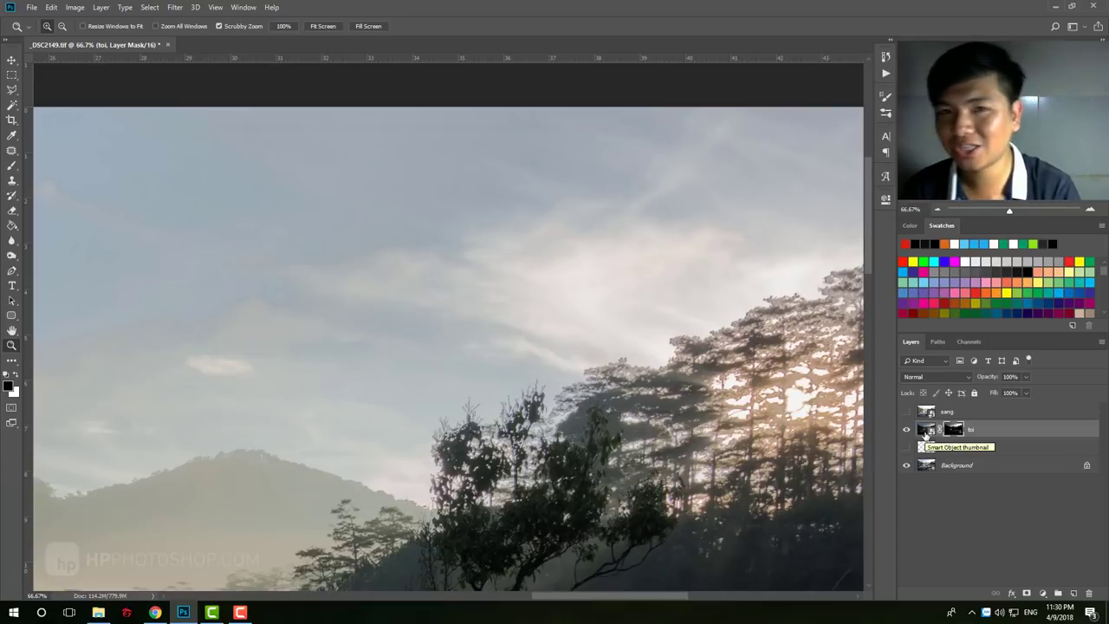
pyautogui.keyDown('alt'); pyautogui.click(564, 271); pyautogui.keyUp('alt')
pyautogui.click(572, 208)
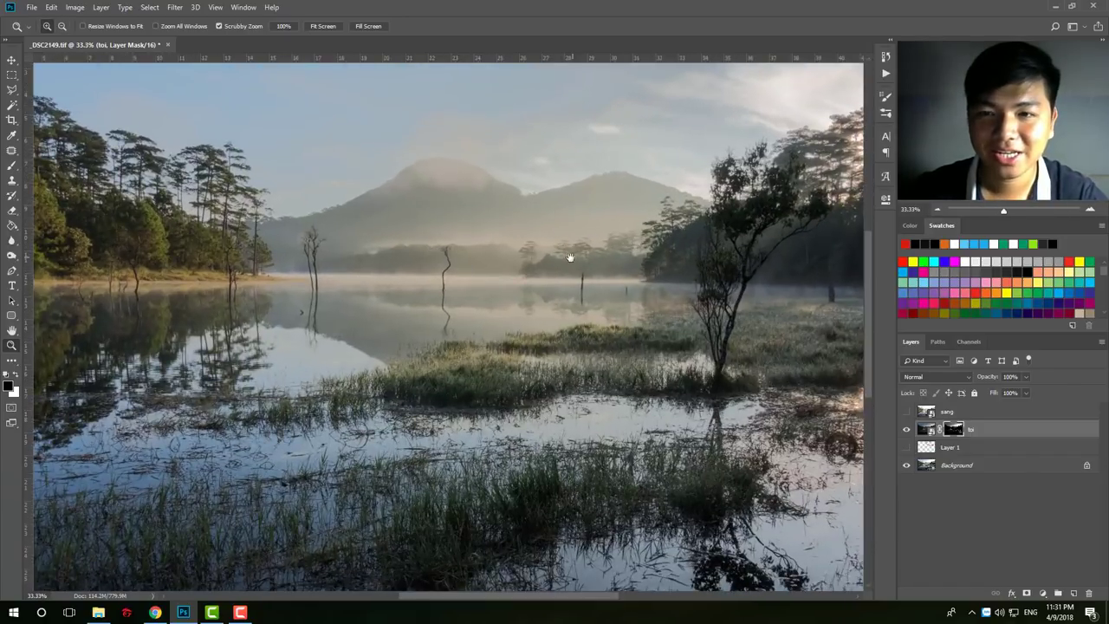
pyautogui.moveTo(431, 254); pyautogui.dragTo(519, 349)
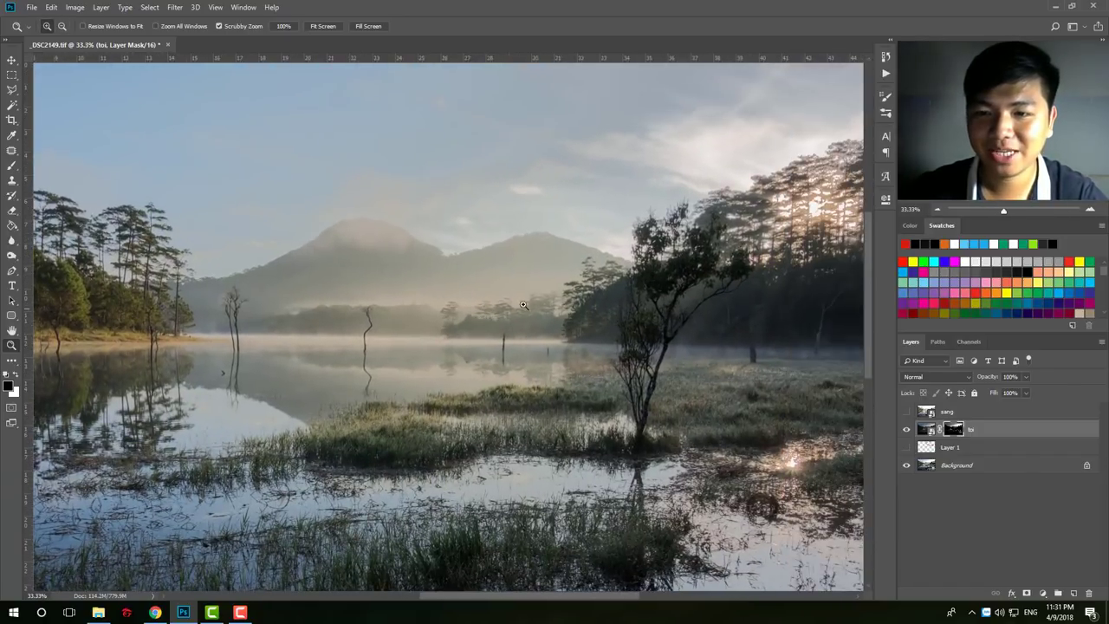
pyautogui.hotkey('ctrl', '-')
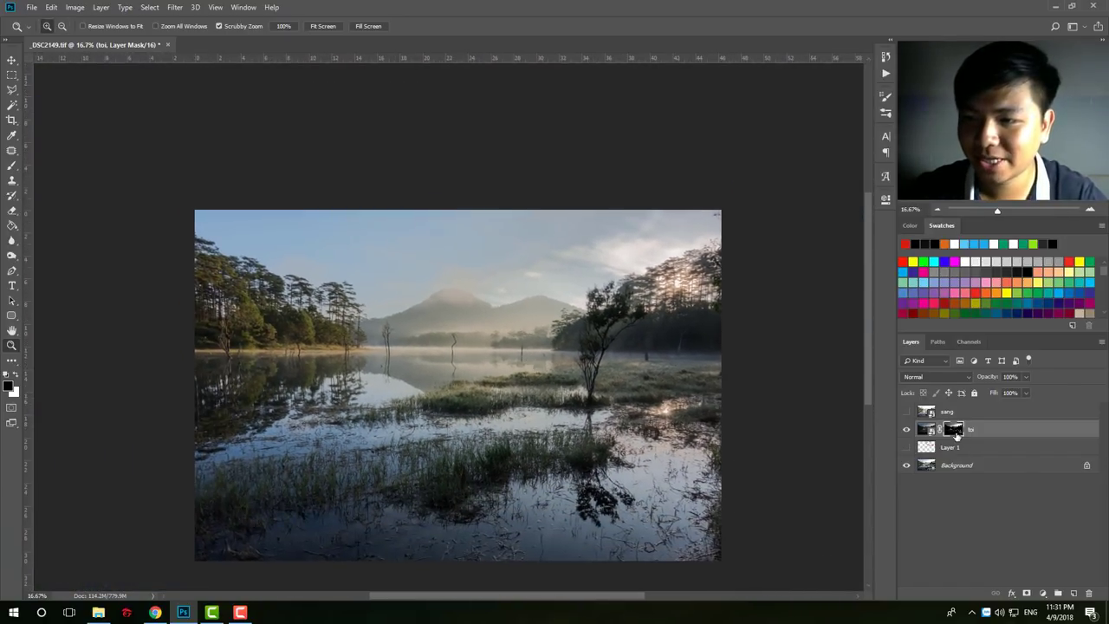
pyautogui.click(11, 165)
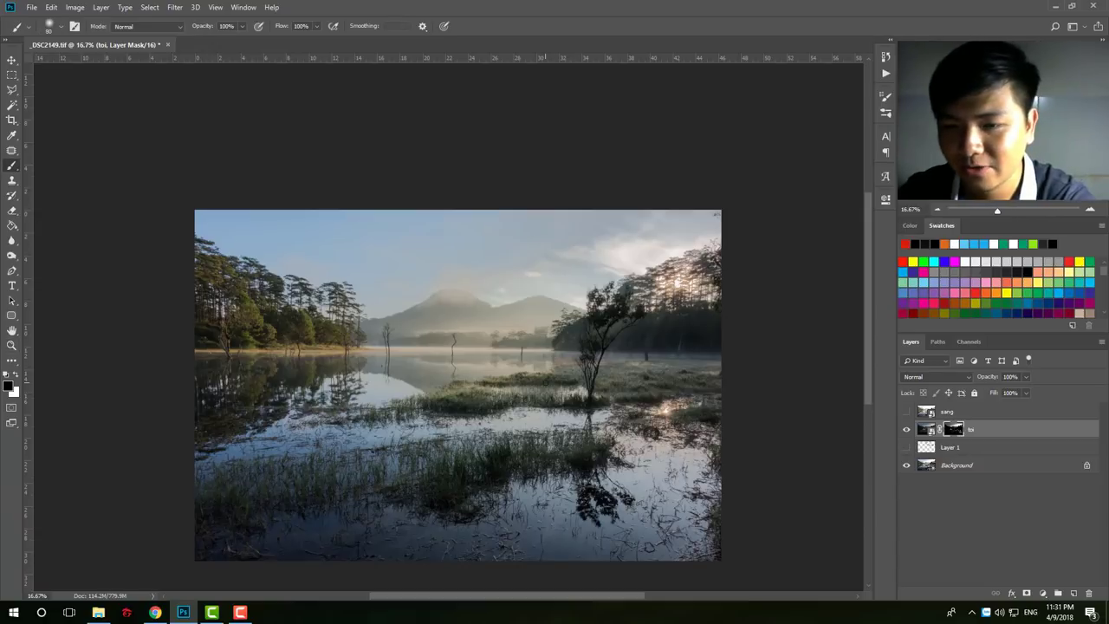
pyautogui.press(']')
pyautogui.press(']')
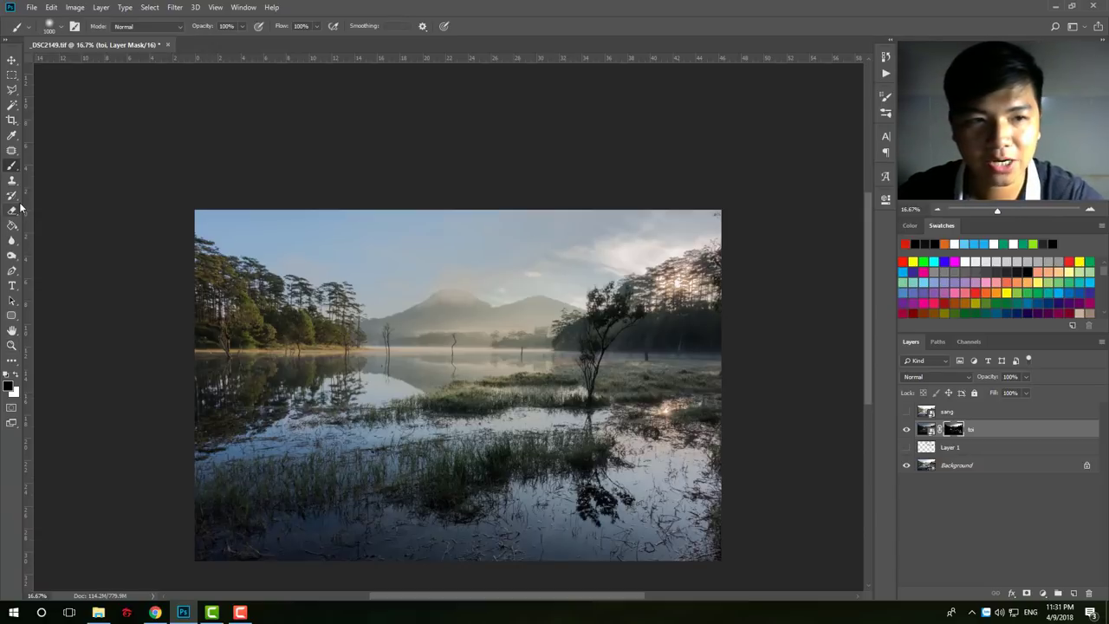
pyautogui.rightClick(11, 225)
pyautogui.click(61, 224)
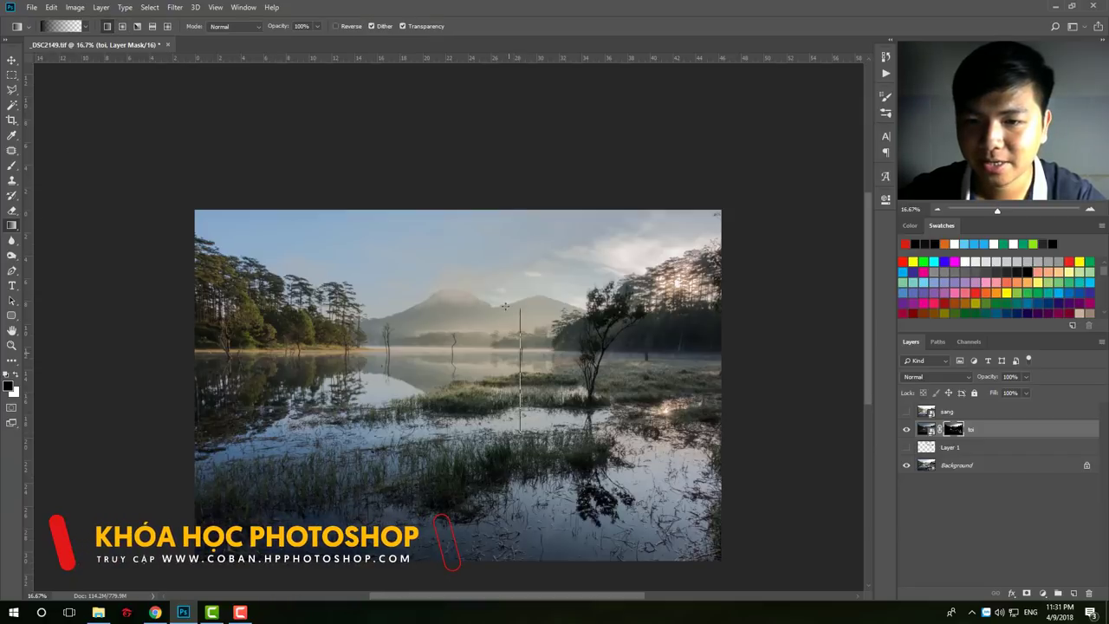
pyautogui.moveTo(505, 306); pyautogui.dragTo(515, 324)
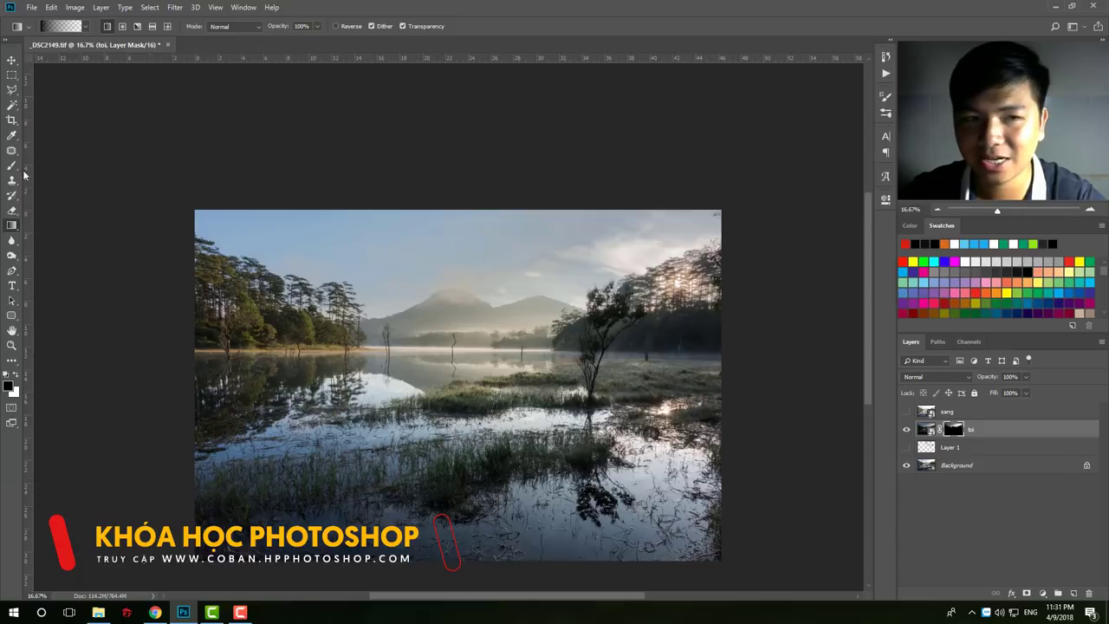
pyautogui.press('z')
pyautogui.click(690, 265)
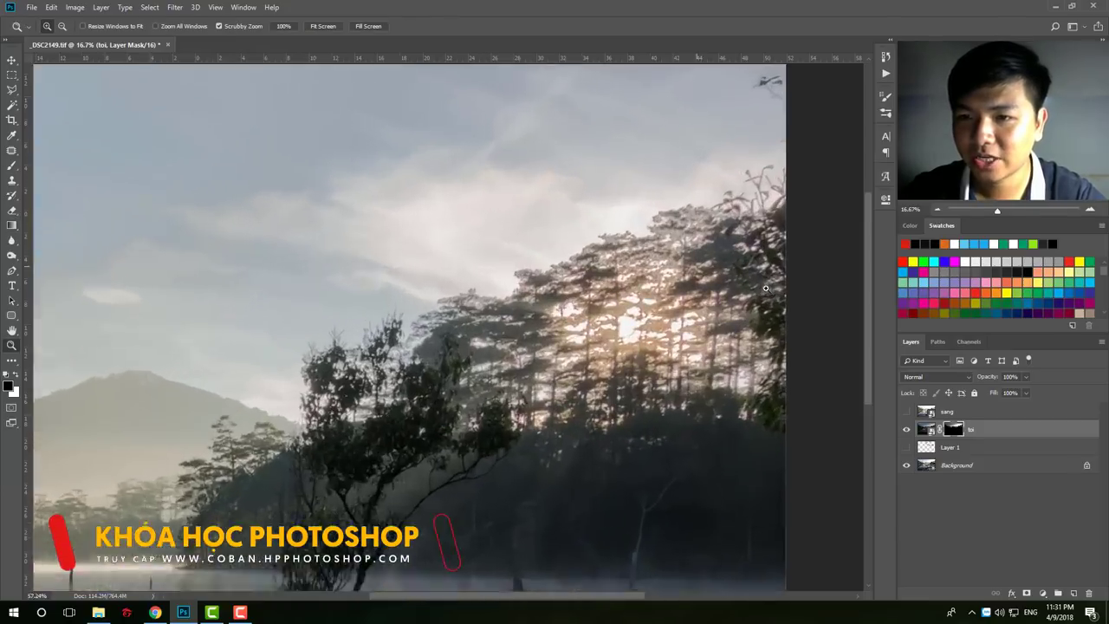
pyautogui.click(906, 430)
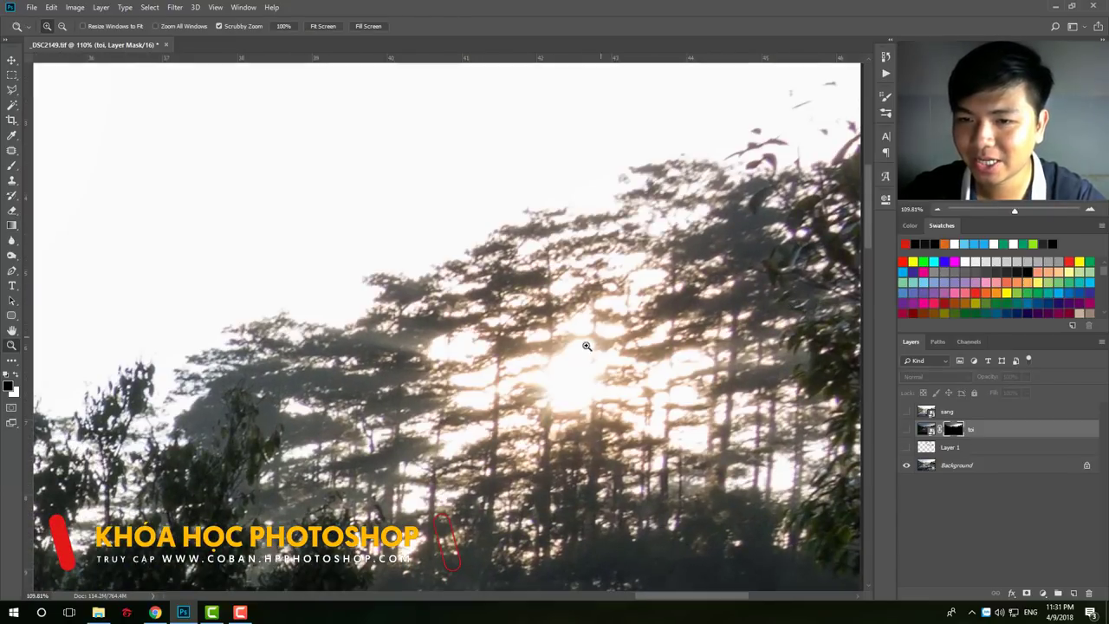
pyautogui.click(907, 429)
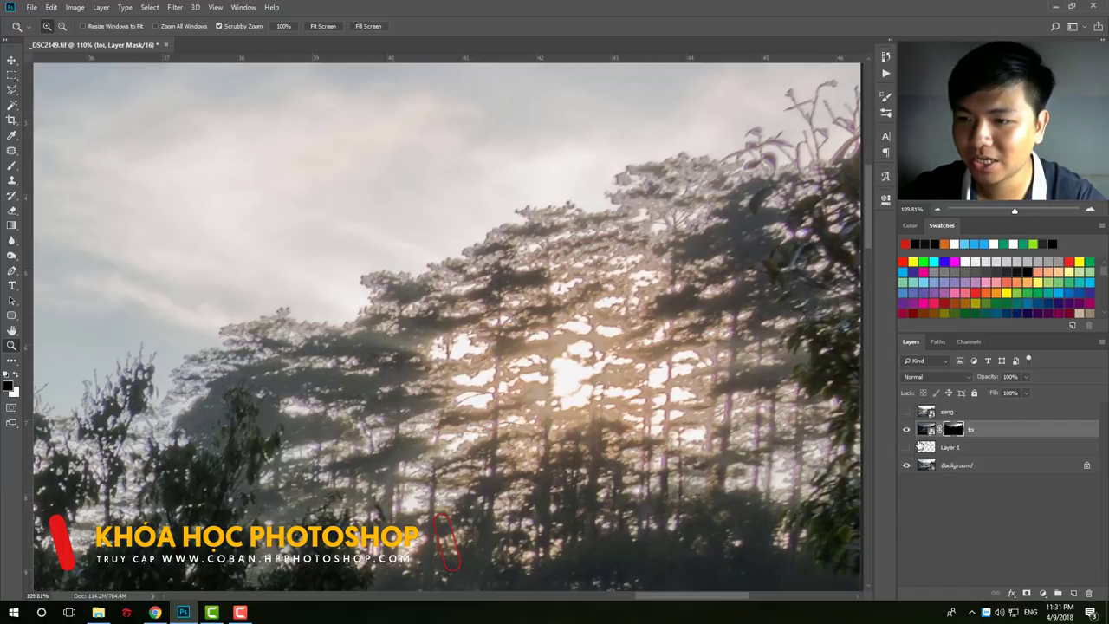
pyautogui.click(926, 430)
pyautogui.click(907, 431)
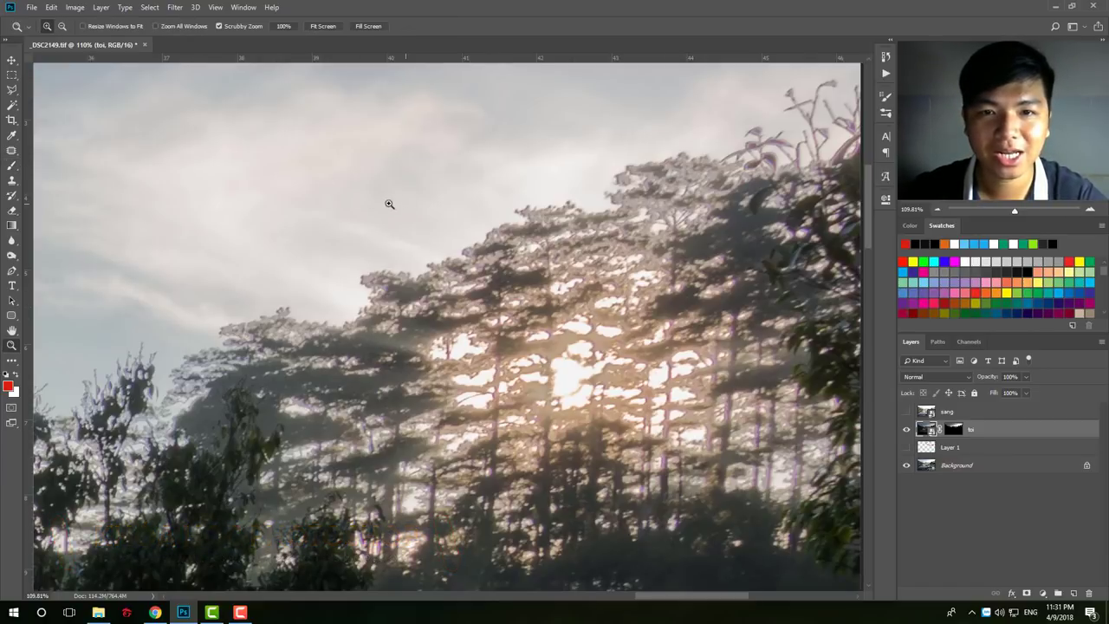
pyautogui.scroll(-10, 388, 184)
pyautogui.scroll(7, 606, 266)
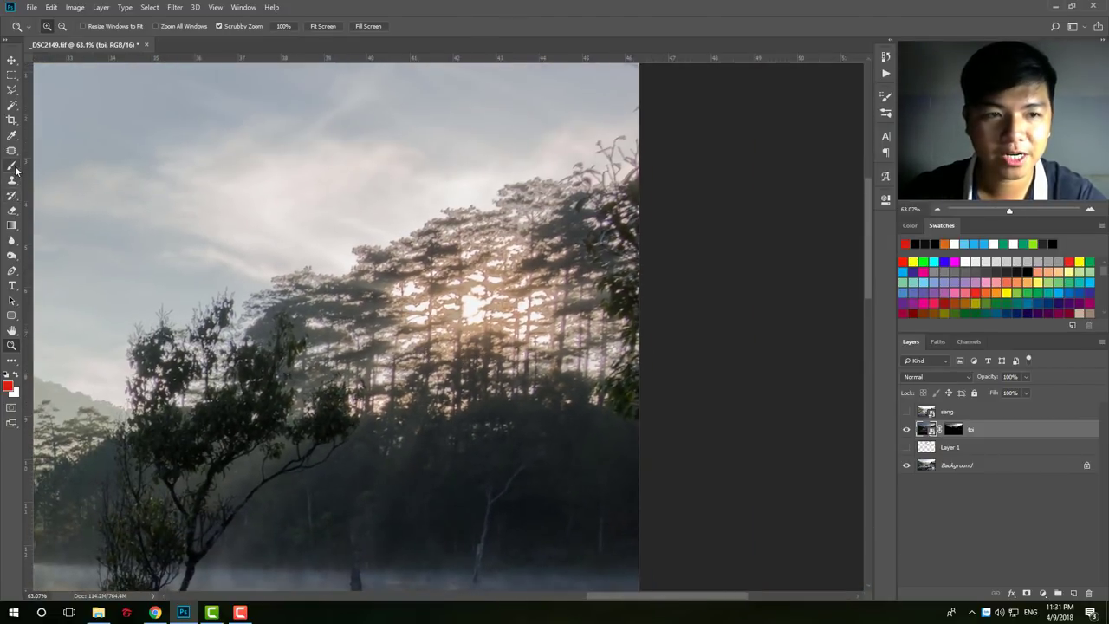
# Step: On the toi mask, paint black over the pines around the sun and white over the left tree top
pyautogui.click(12, 167)
pyautogui.click(954, 429)
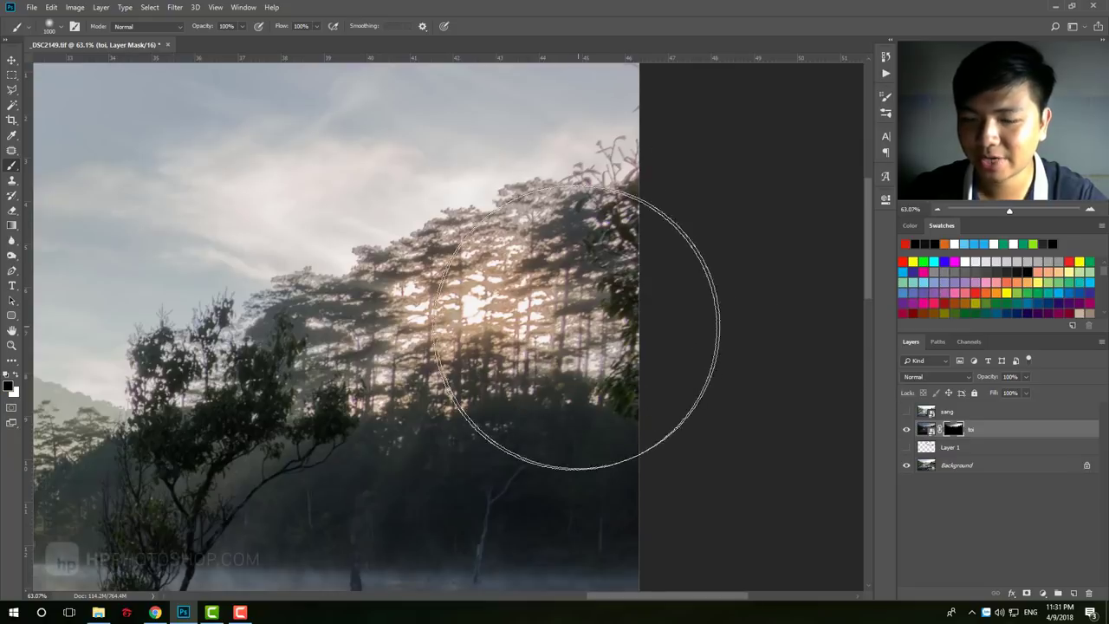
pyautogui.press('[')
pyautogui.press('[')
pyautogui.moveTo(557, 319); pyautogui.dragTo(458, 310)
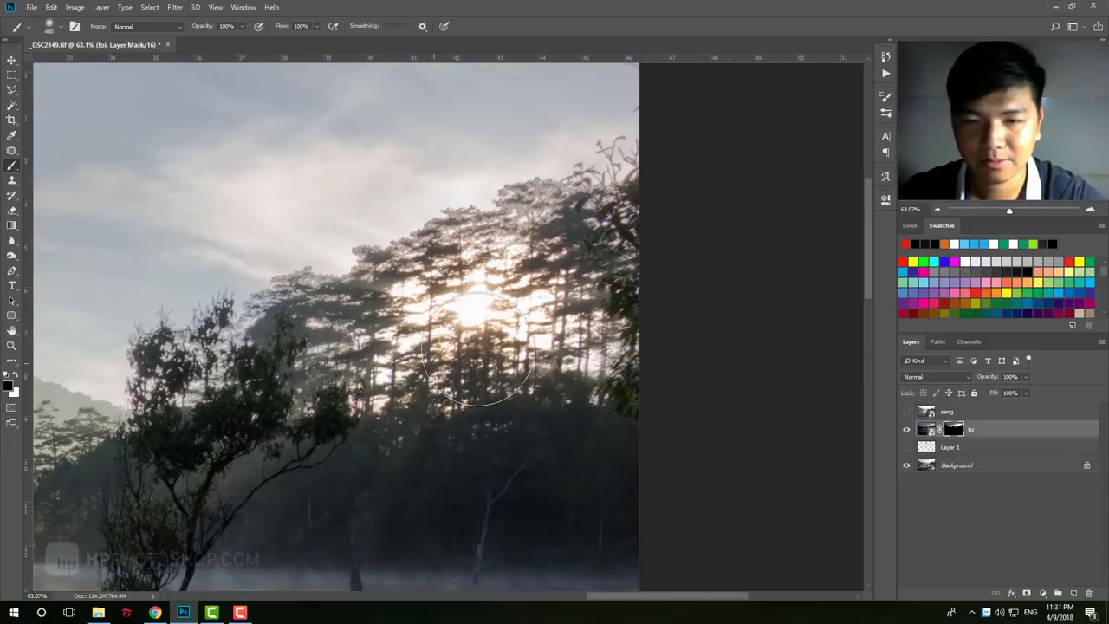
pyautogui.moveTo(638, 359)
pyautogui.mouseDown()
pyautogui.moveTo(404, 318)
pyautogui.moveTo(327, 367)
pyautogui.mouseUp()
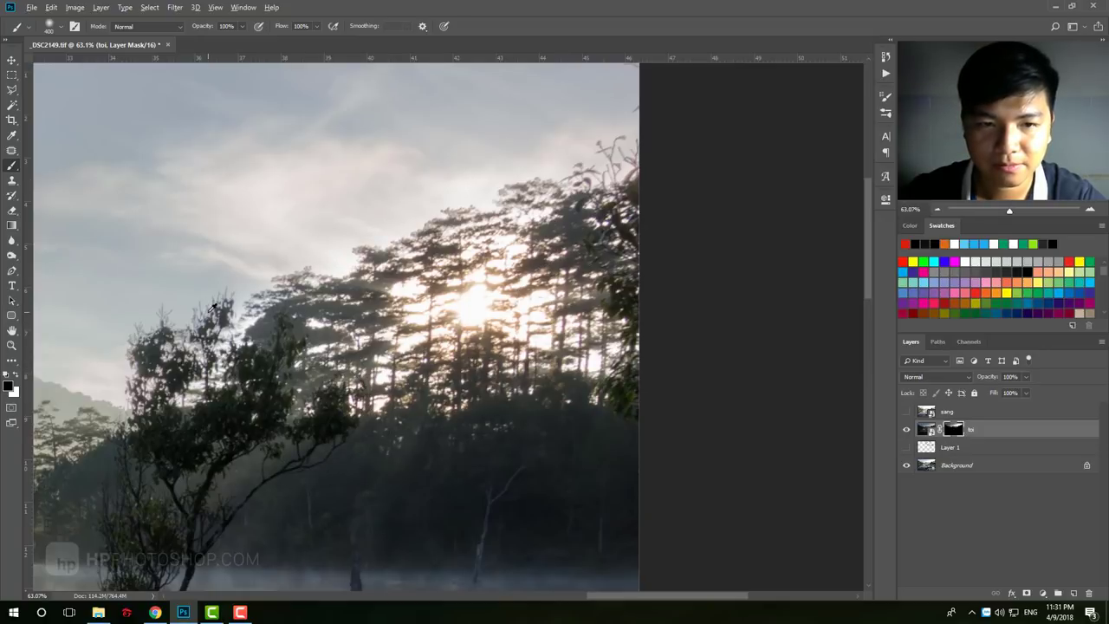
pyautogui.click(16, 373)
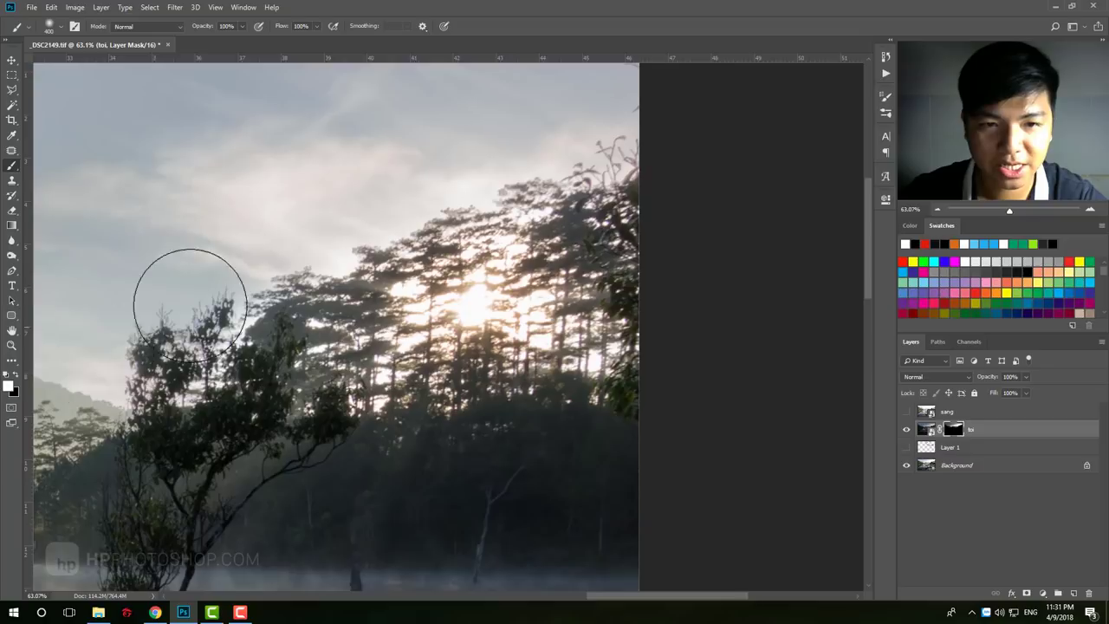
pyautogui.moveTo(191, 292)
pyautogui.mouseDown()
pyautogui.moveTo(112, 372)
pyautogui.moveTo(170, 275)
pyautogui.mouseUp()
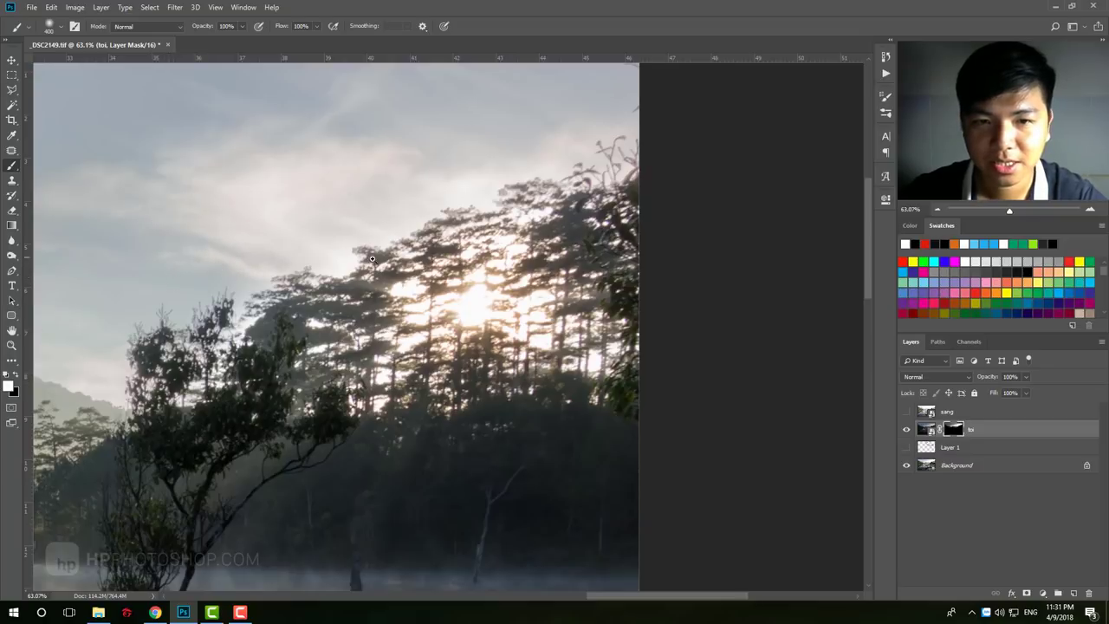
# Step: Zoom out to the whole photo, undo a trial gradient, and reset black as foreground
pyautogui.press('z')
pyautogui.moveTo(372, 258); pyautogui.dragTo(334, 275)
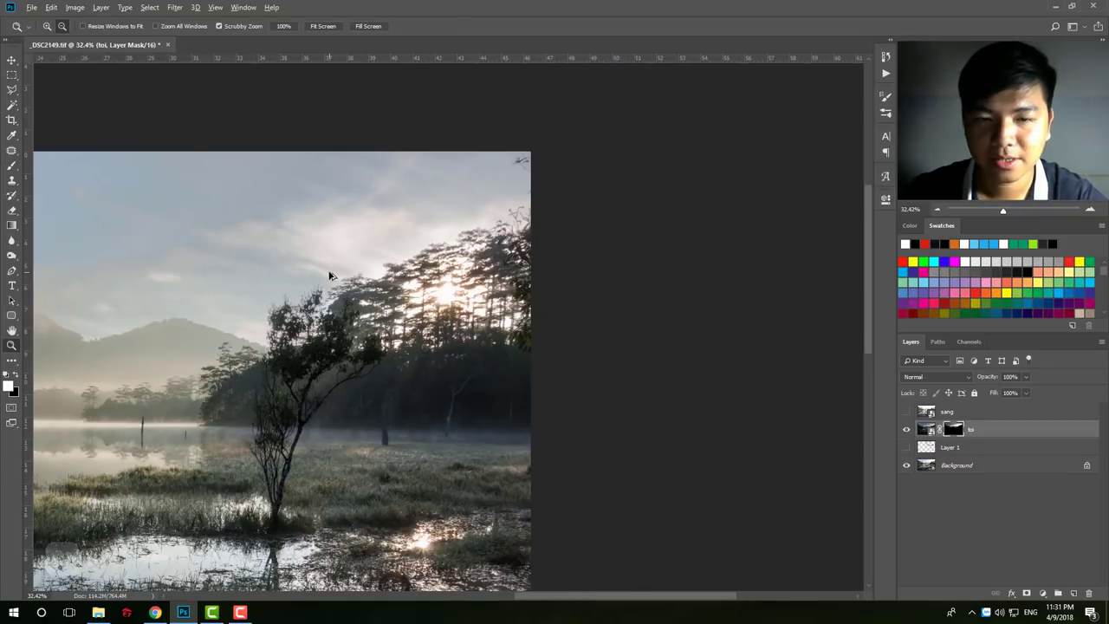
pyautogui.moveTo(439, 295); pyautogui.dragTo(562, 209)
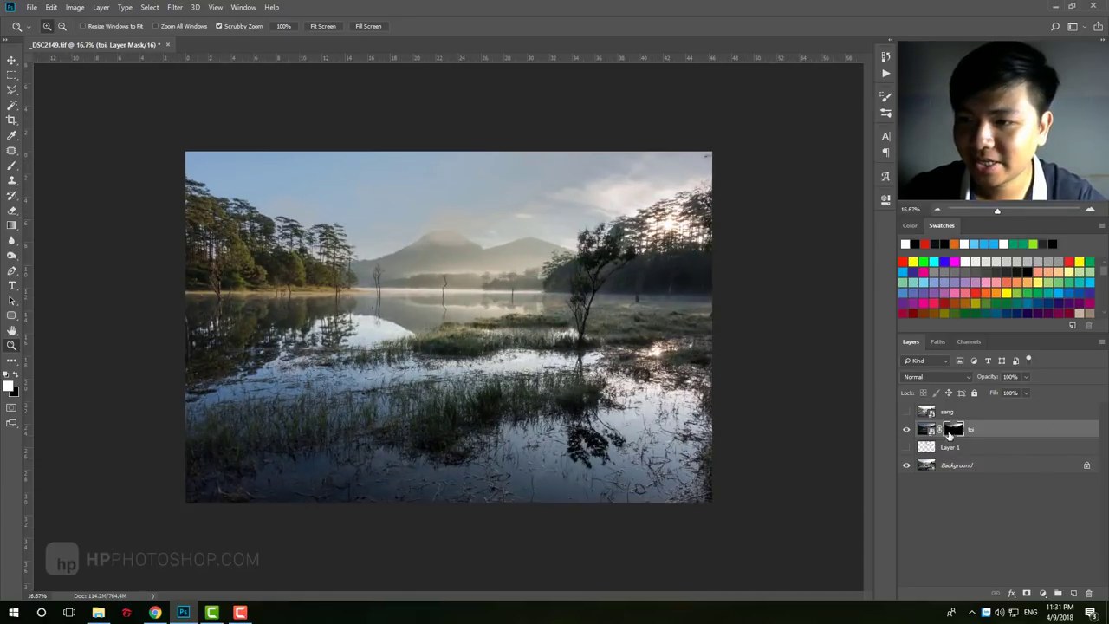
pyautogui.click(12, 224)
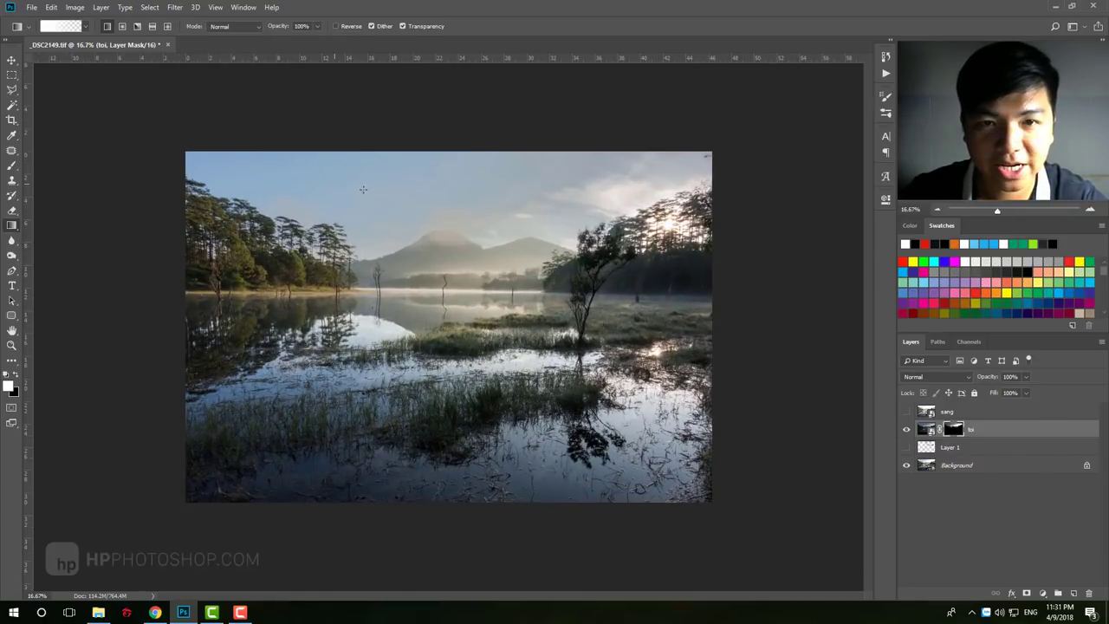
pyautogui.moveTo(542, 197); pyautogui.dragTo(542, 198)
pyautogui.hotkey('ctrl', 'z')
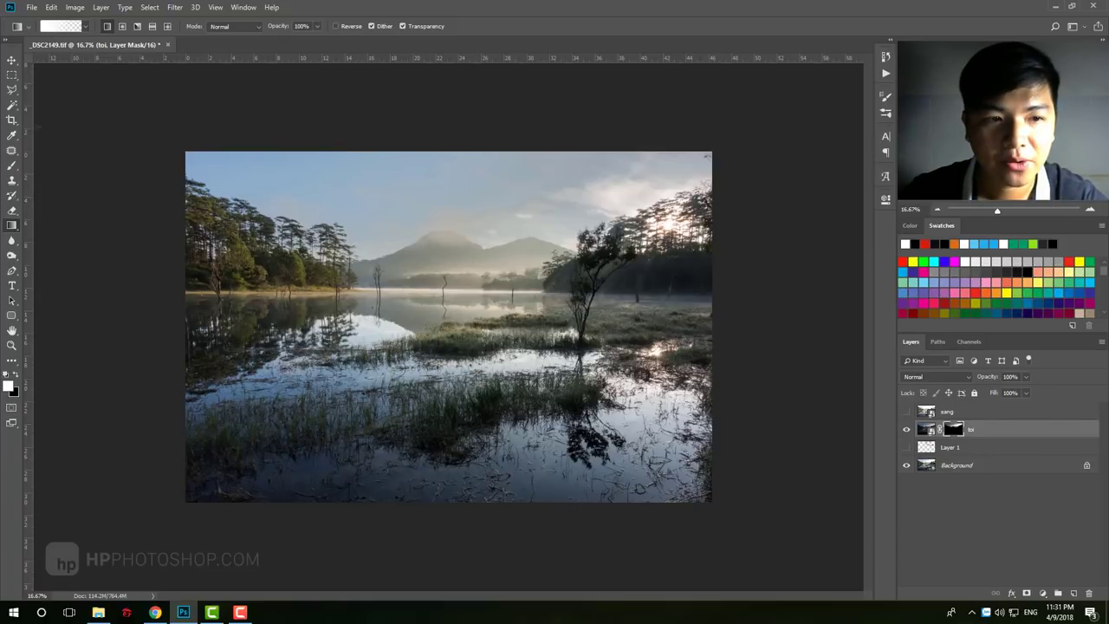
pyautogui.click(13, 378)
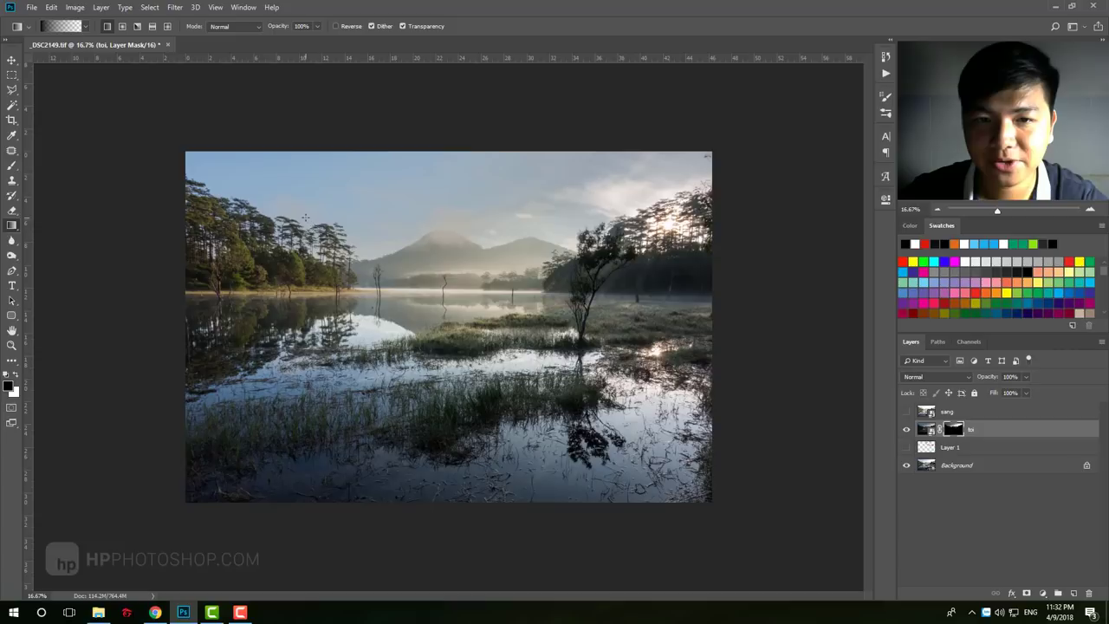
# Step: Drag black gradients on the toi mask to fade it out of the upper sky
pyautogui.moveTo(547, 218); pyautogui.dragTo(544, 222)
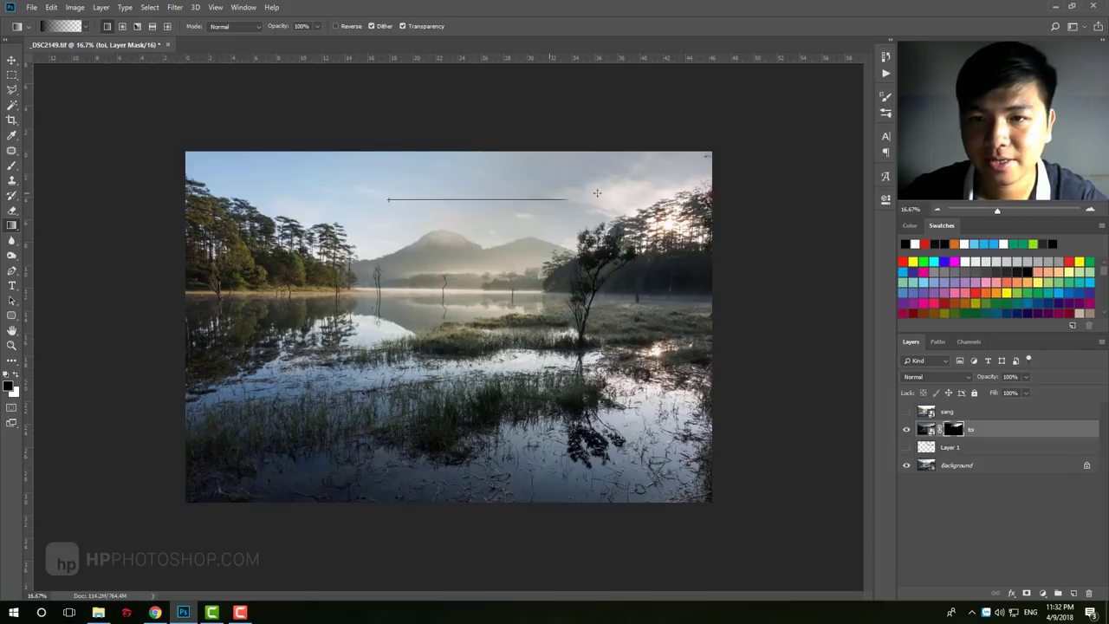
pyautogui.moveTo(597, 192); pyautogui.dragTo(598, 192)
pyautogui.moveTo(516, 229); pyautogui.dragTo(512, 235)
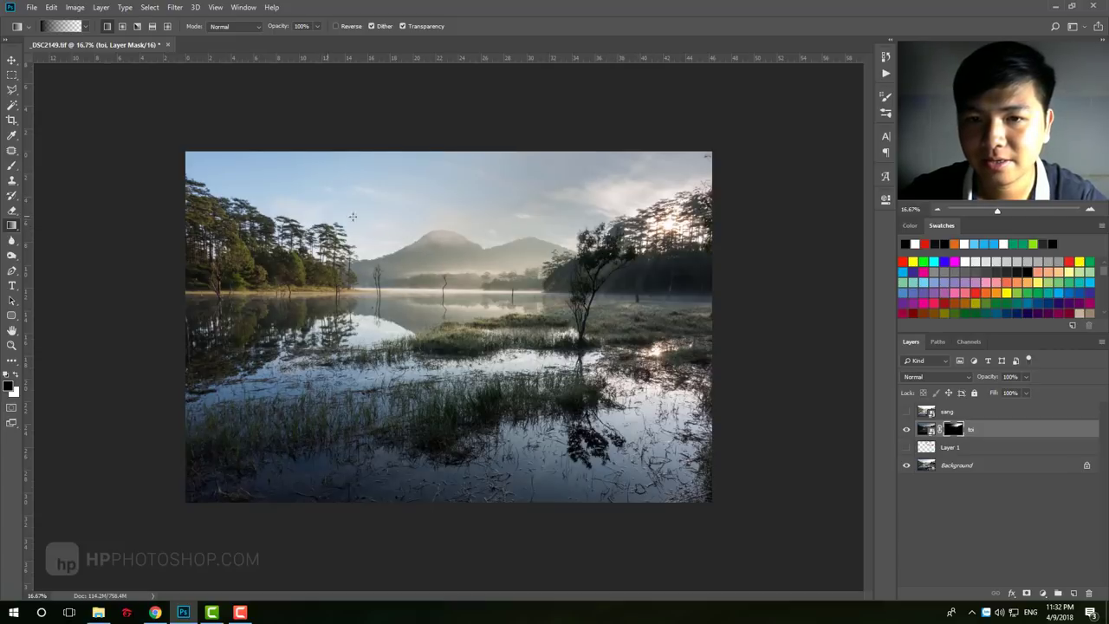
# Step: Lower the toi layer's opacity to 73%, checking the upper-right trees and toggling toi to compare
pyautogui.hotkey('ctrl', '2')
pyautogui.moveTo(995, 380); pyautogui.dragTo(985, 382)
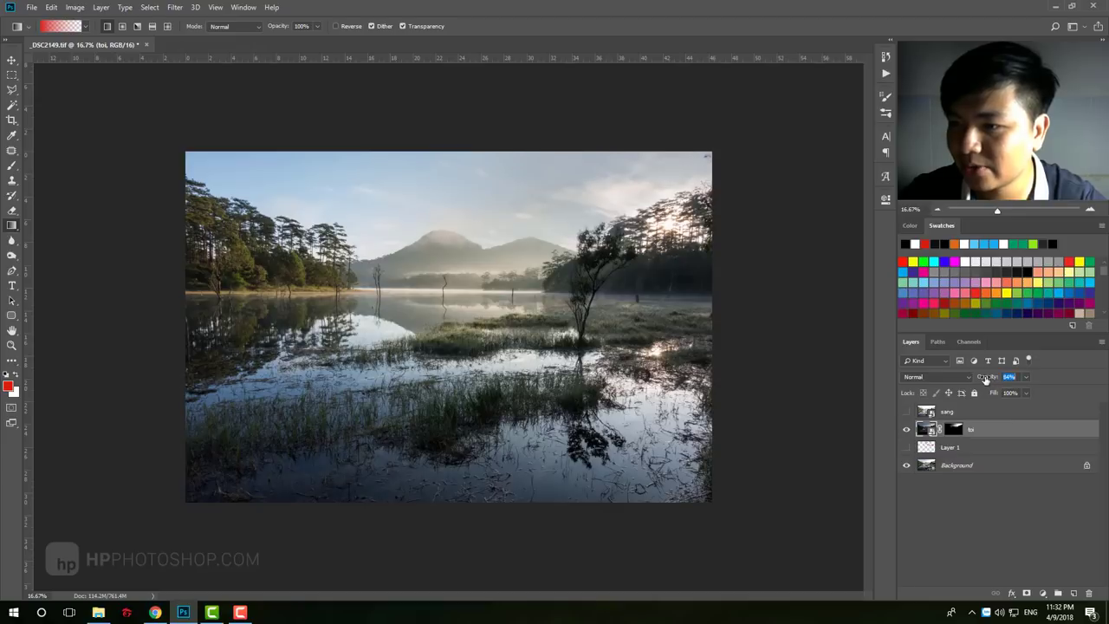
pyautogui.press('z')
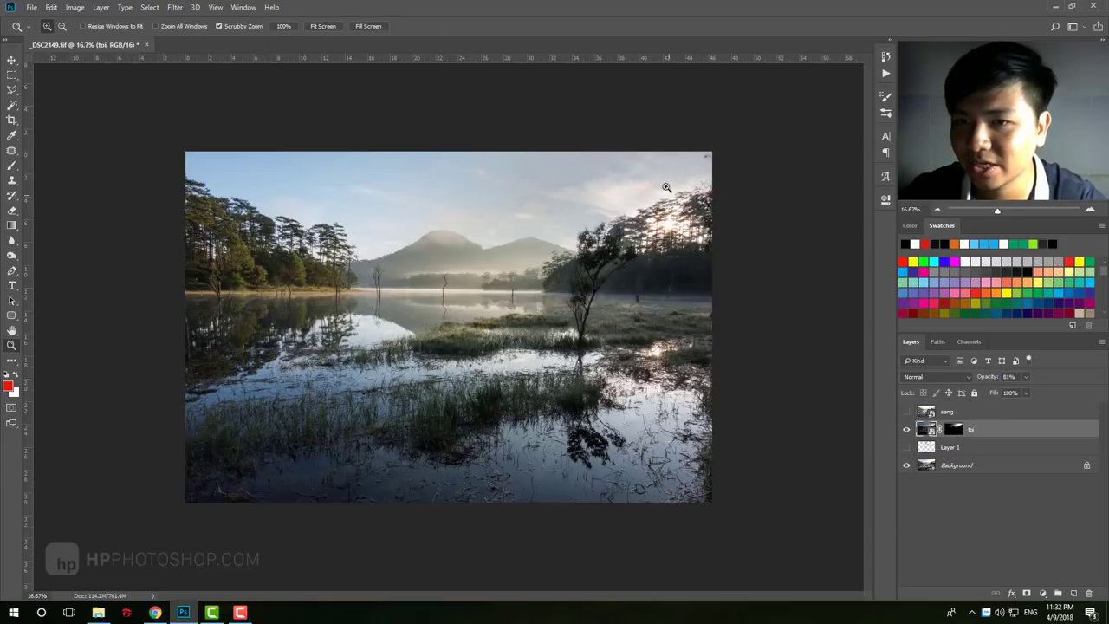
pyautogui.moveTo(652, 184); pyautogui.dragTo(674, 249)
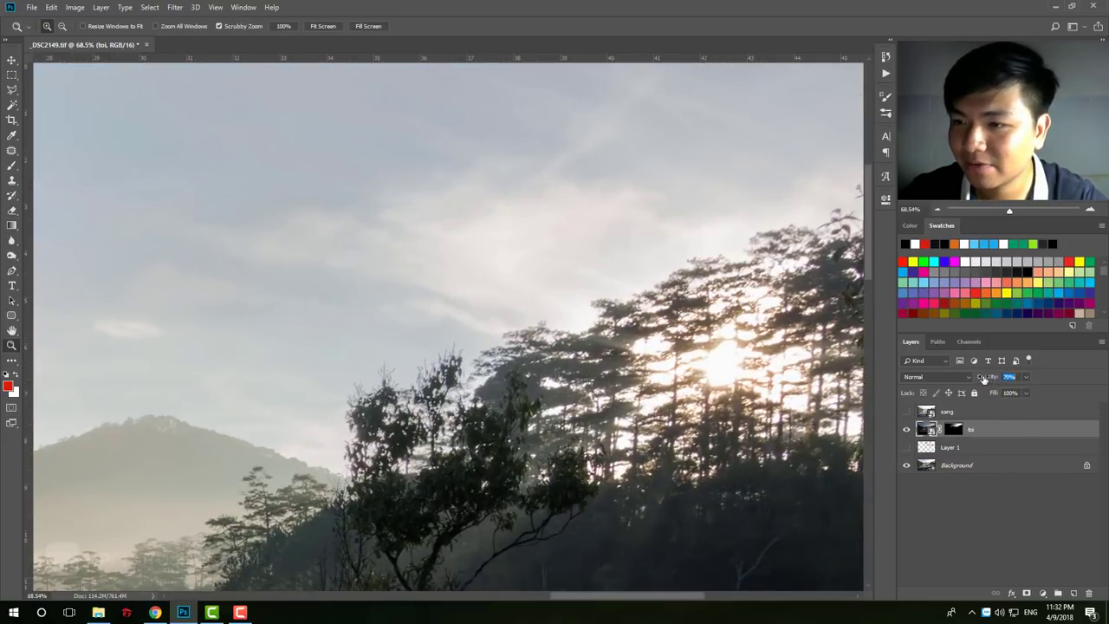
pyautogui.moveTo(984, 379); pyautogui.dragTo(988, 377)
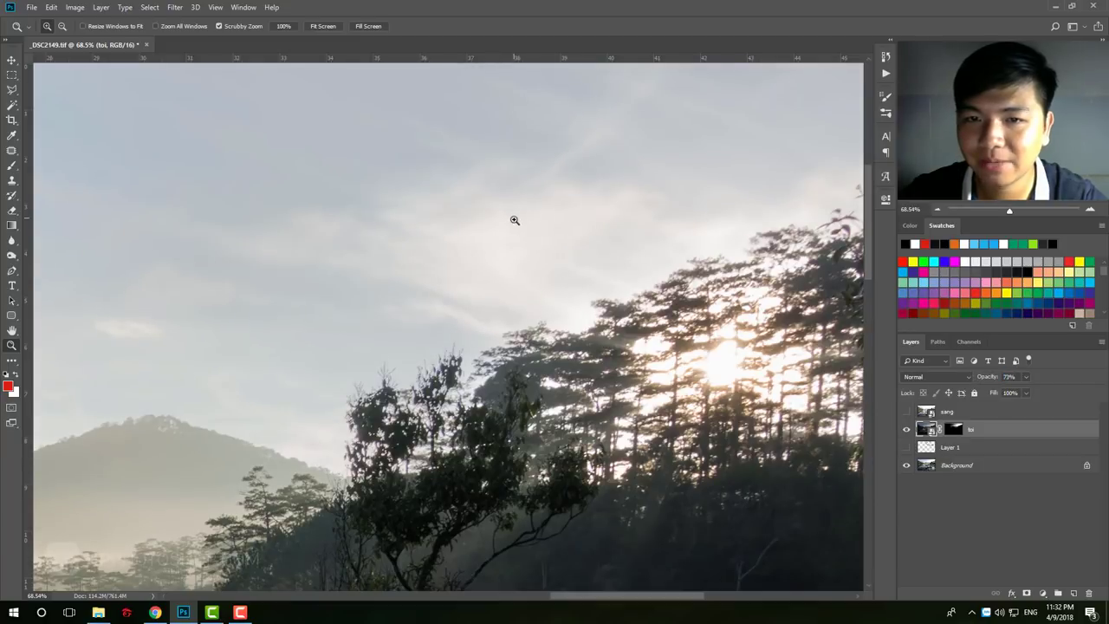
pyautogui.moveTo(515, 220); pyautogui.dragTo(553, 219)
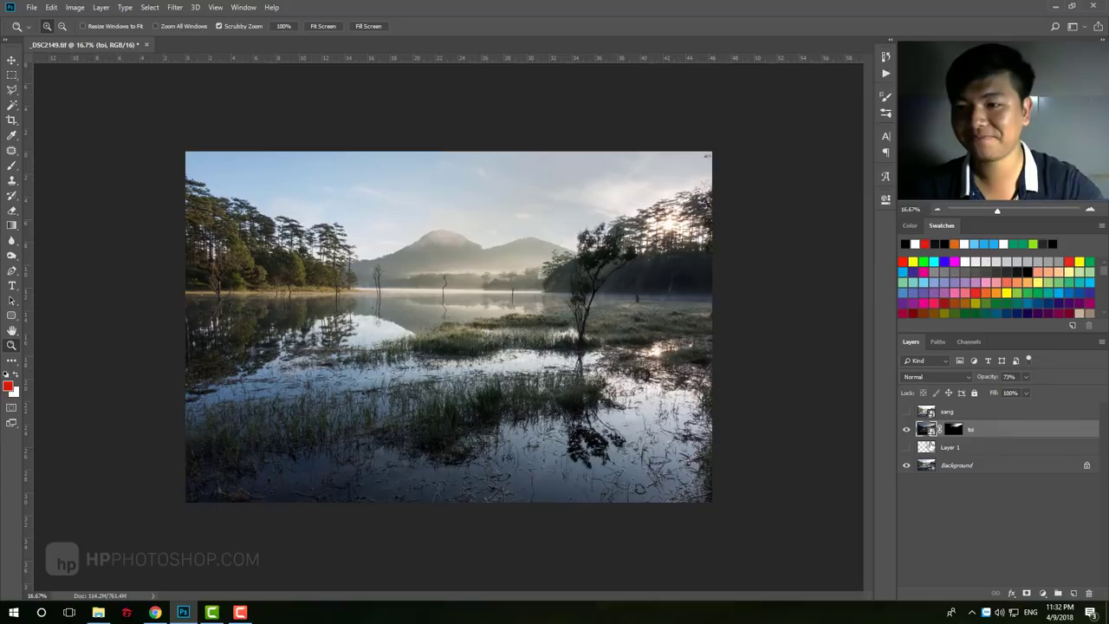
pyautogui.click(907, 429)
pyautogui.click(906, 429)
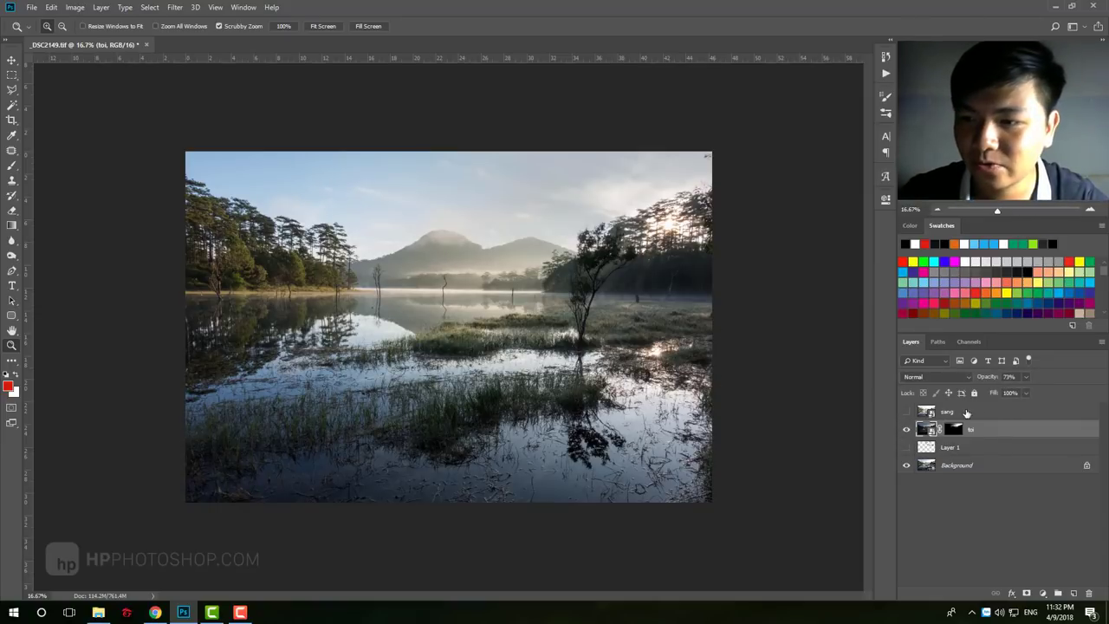
# Step: Show and select the sang layer, compare Alpha 7–9, and load Alpha 8 as a selection
pyautogui.click(967, 413)
pyautogui.click(907, 410)
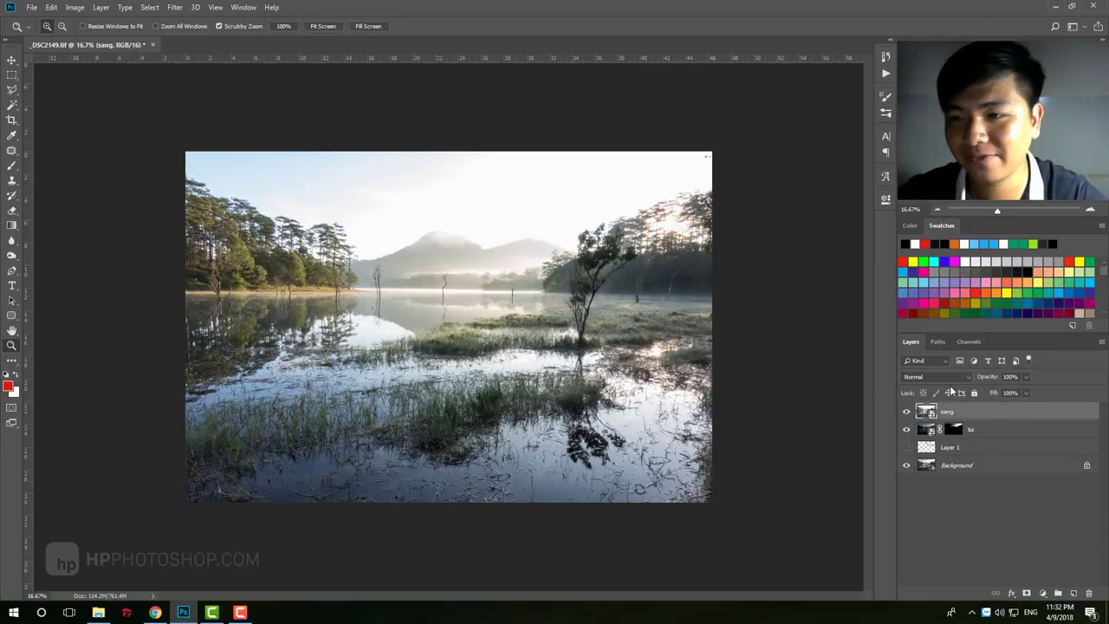
pyautogui.click(969, 343)
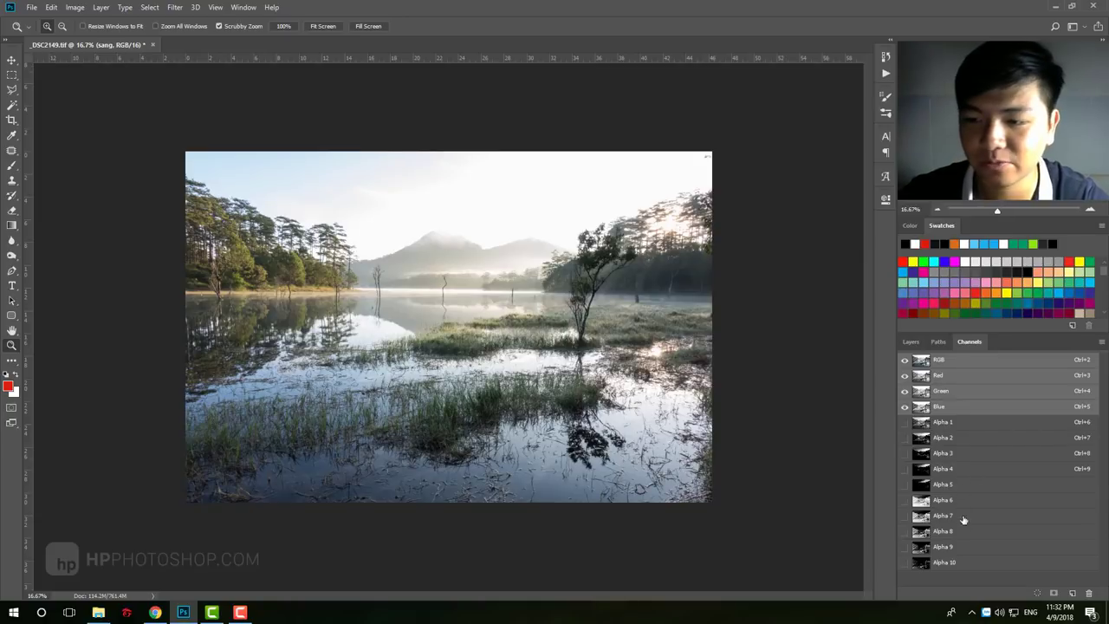
pyautogui.click(920, 532)
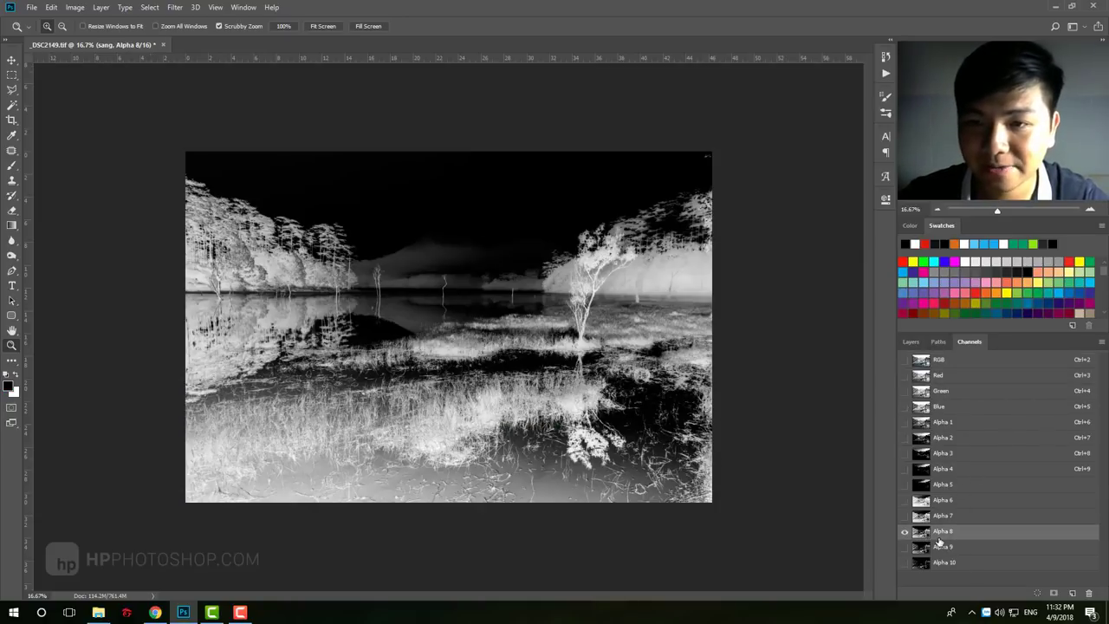
pyautogui.click(960, 547)
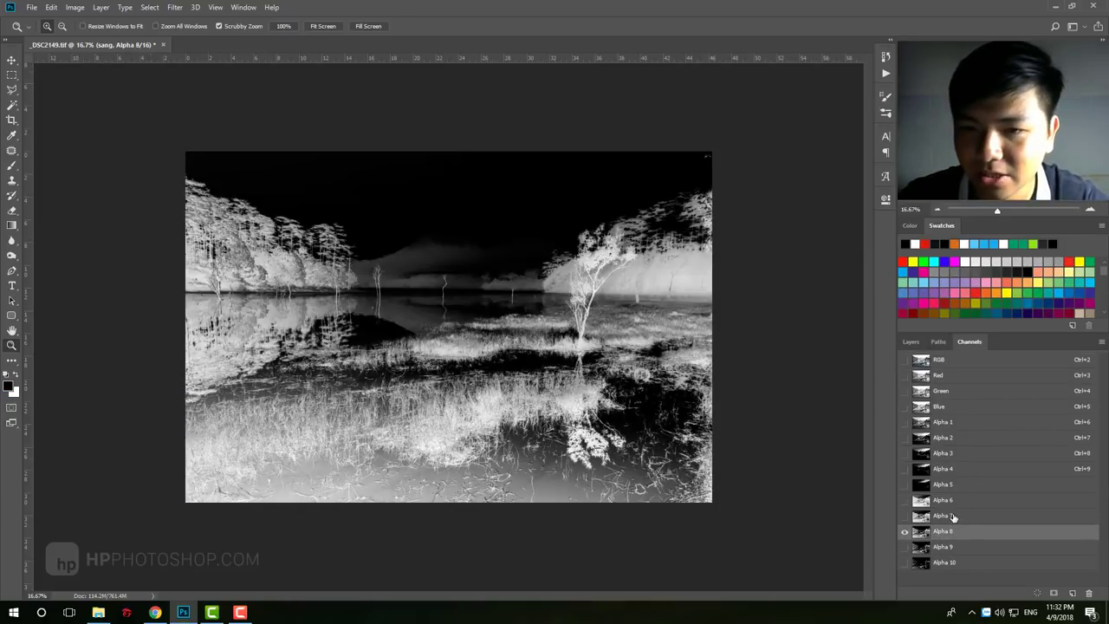
pyautogui.click(953, 517)
pyautogui.click(936, 518)
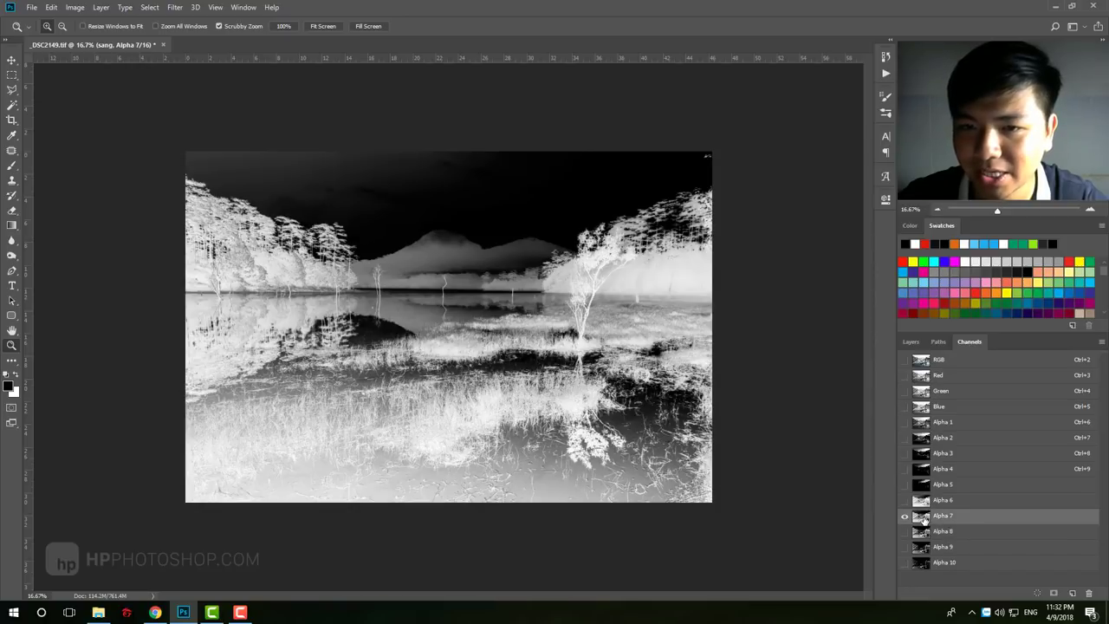
pyautogui.click(927, 533)
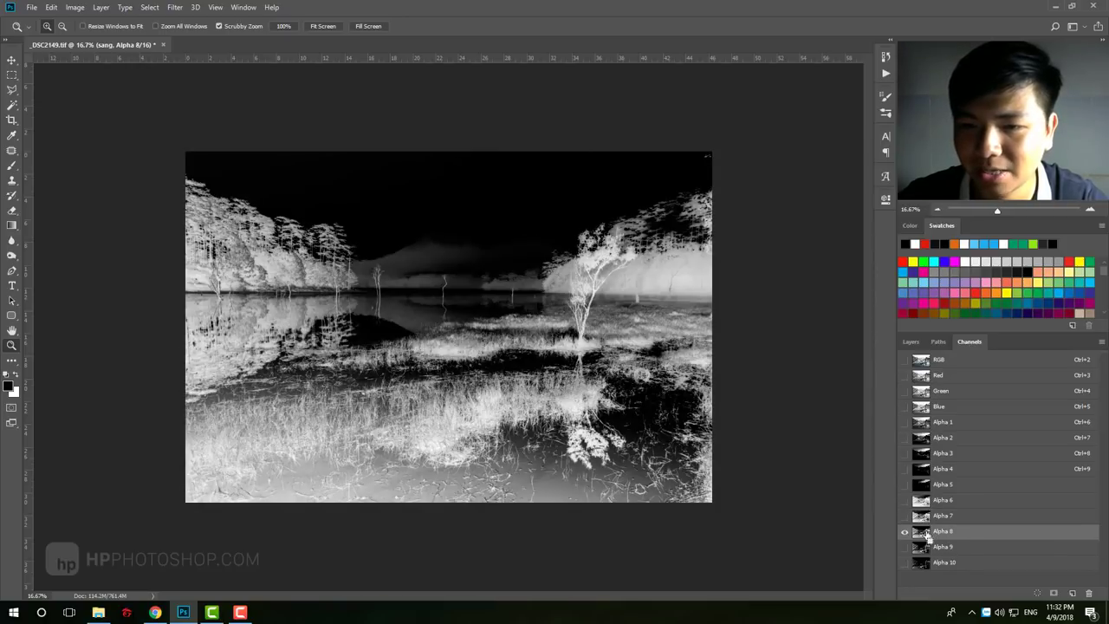
pyautogui.keyDown('ctrl'); pyautogui.click(921, 531); pyautogui.keyUp('ctrl')
pyautogui.click(932, 358)
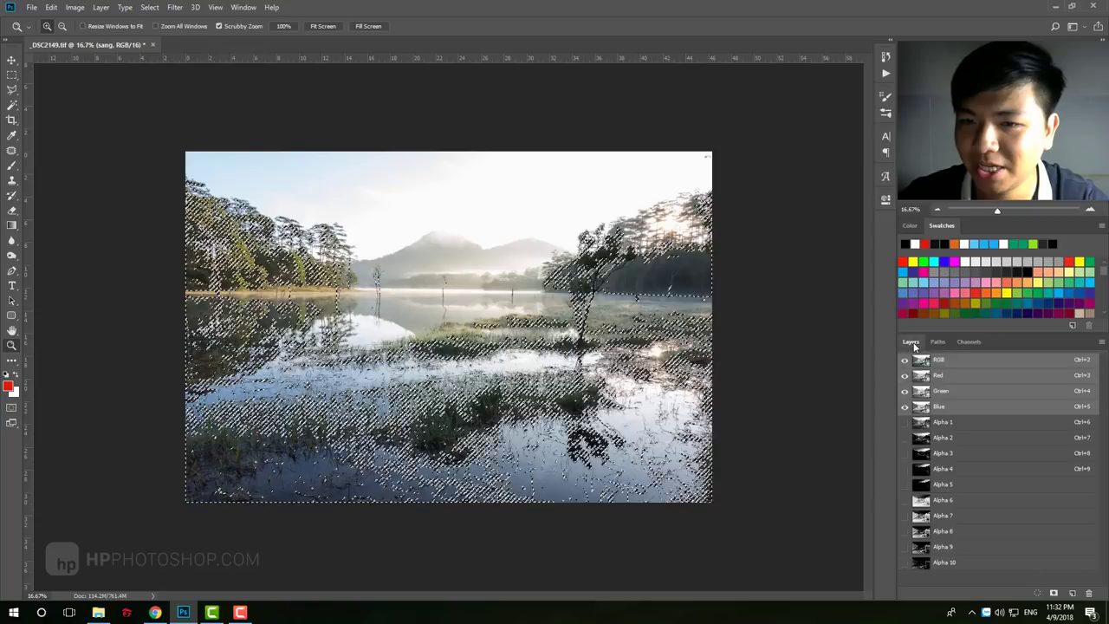
pyautogui.click(910, 342)
pyautogui.click(1027, 593)
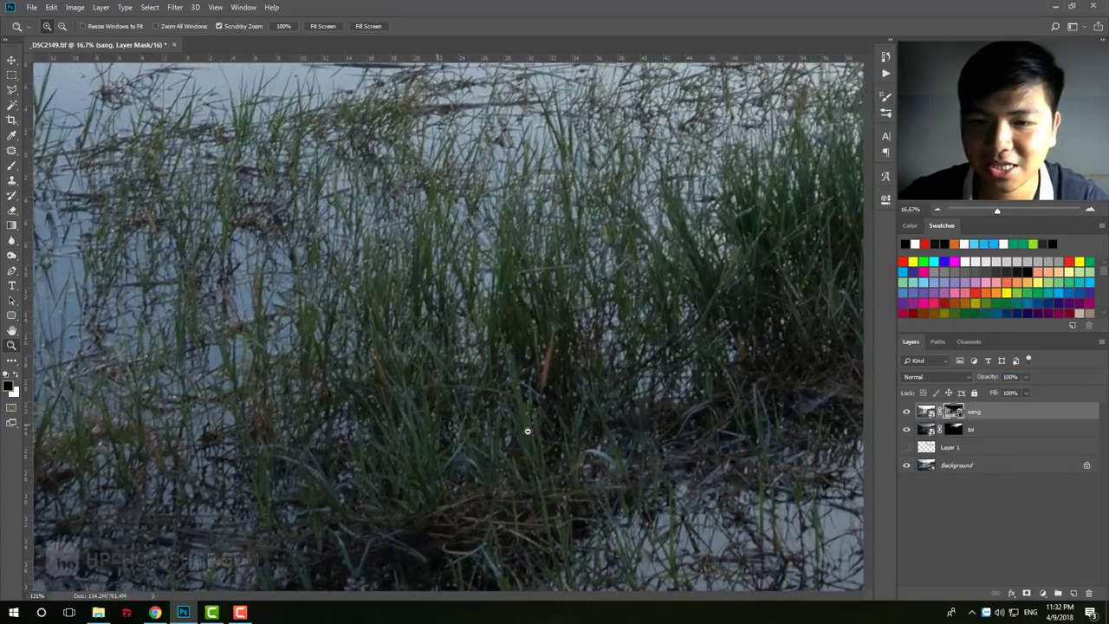
pyautogui.moveTo(490, 384); pyautogui.dragTo(436, 426)
pyautogui.moveTo(654, 282); pyautogui.dragTo(636, 329)
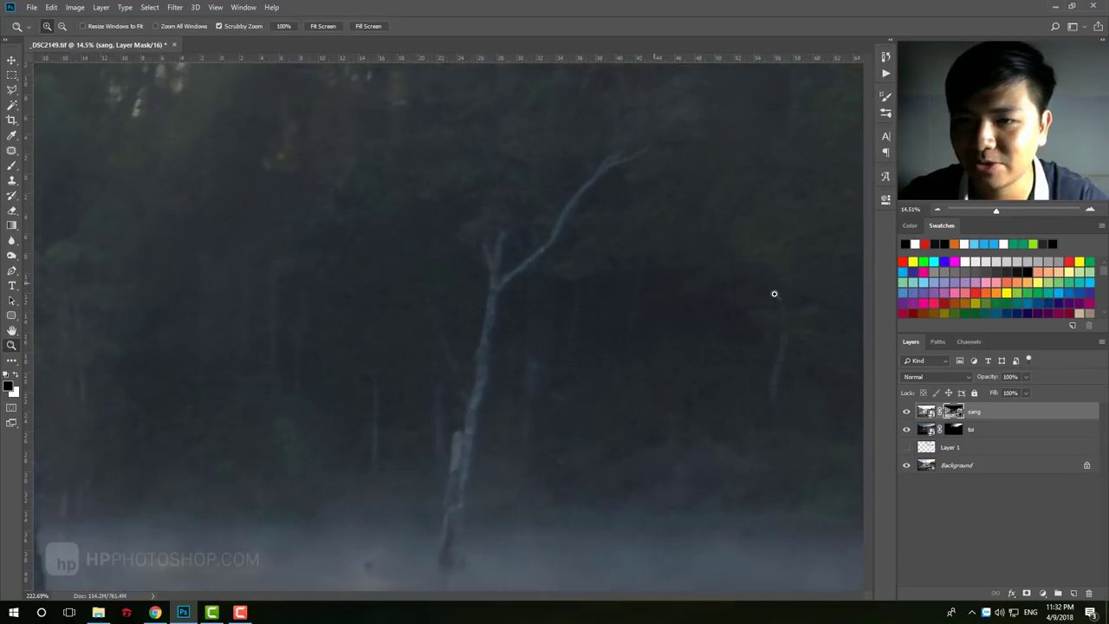
pyautogui.click(906, 412)
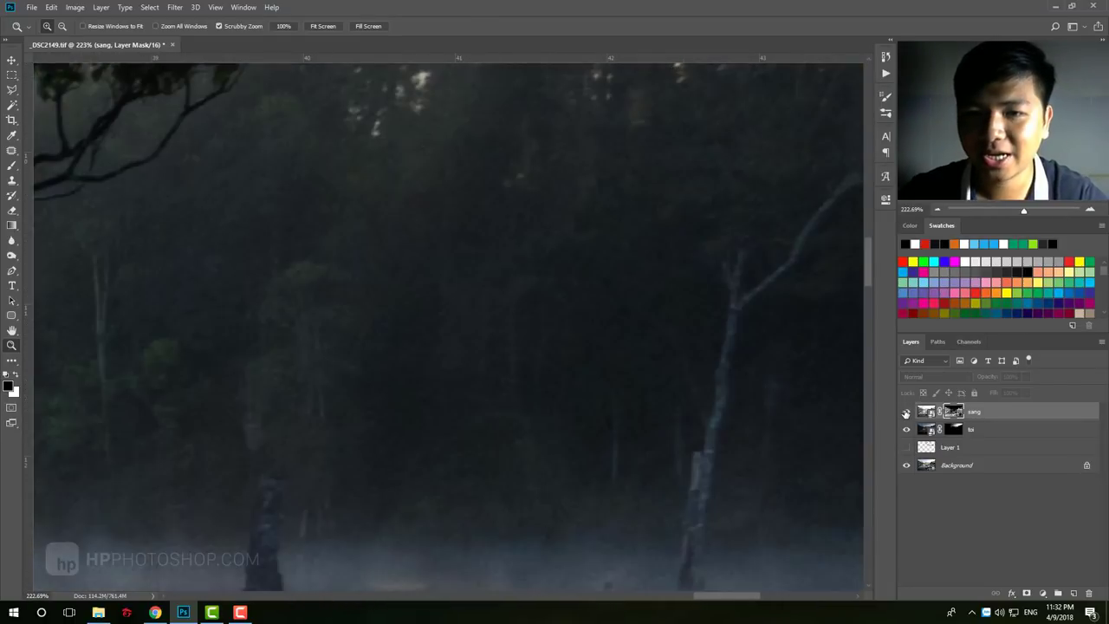
pyautogui.click(907, 411)
pyautogui.click(906, 412)
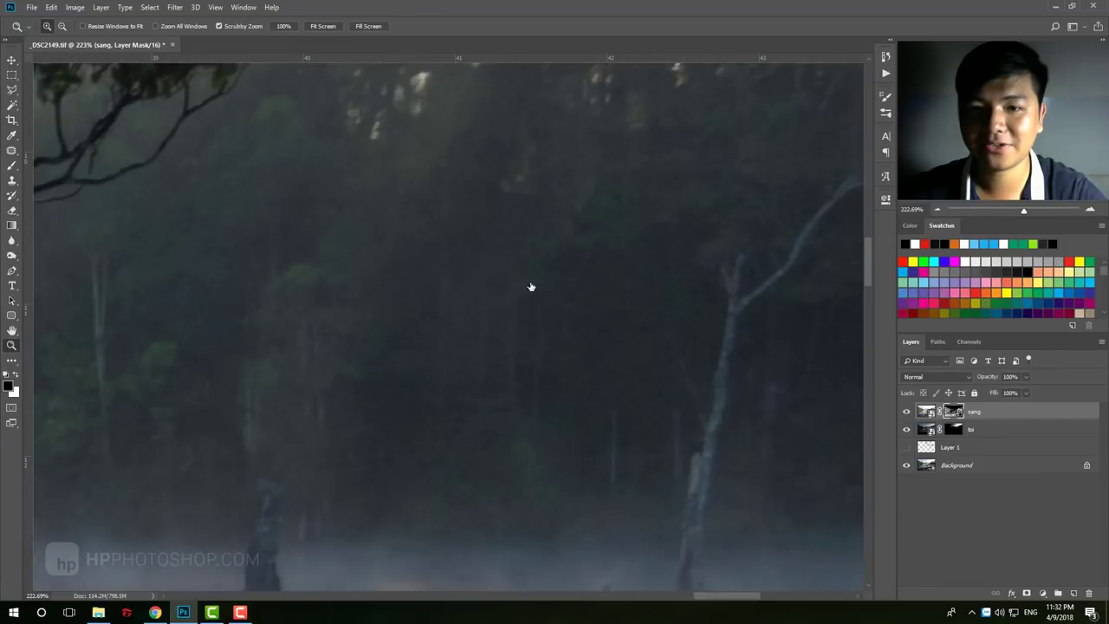
pyautogui.moveTo(445, 312); pyautogui.dragTo(404, 326)
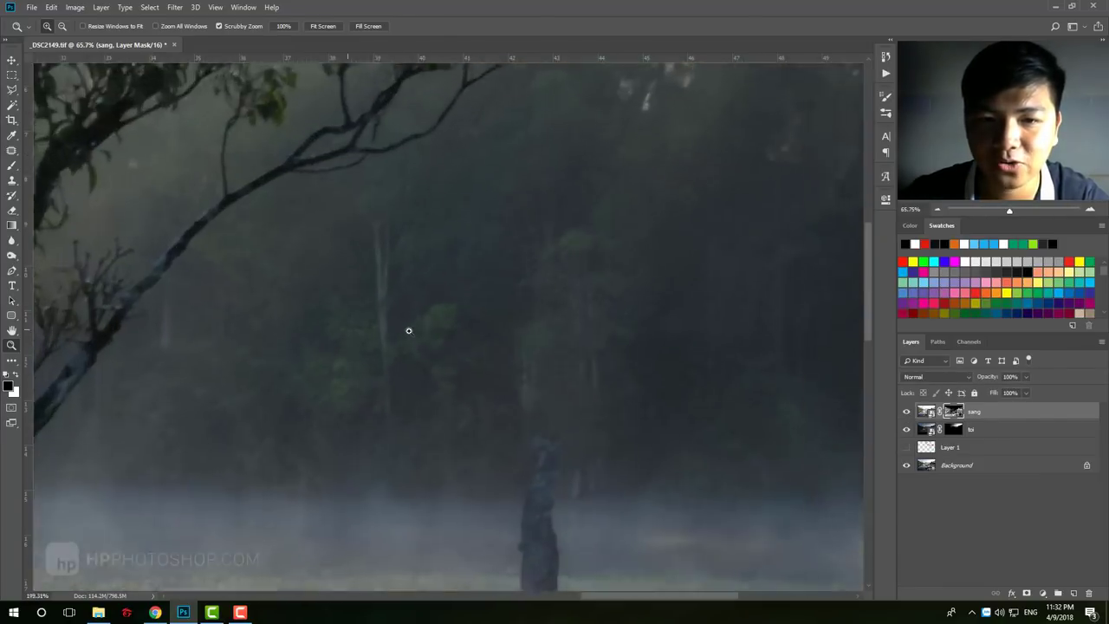
pyautogui.click(906, 411)
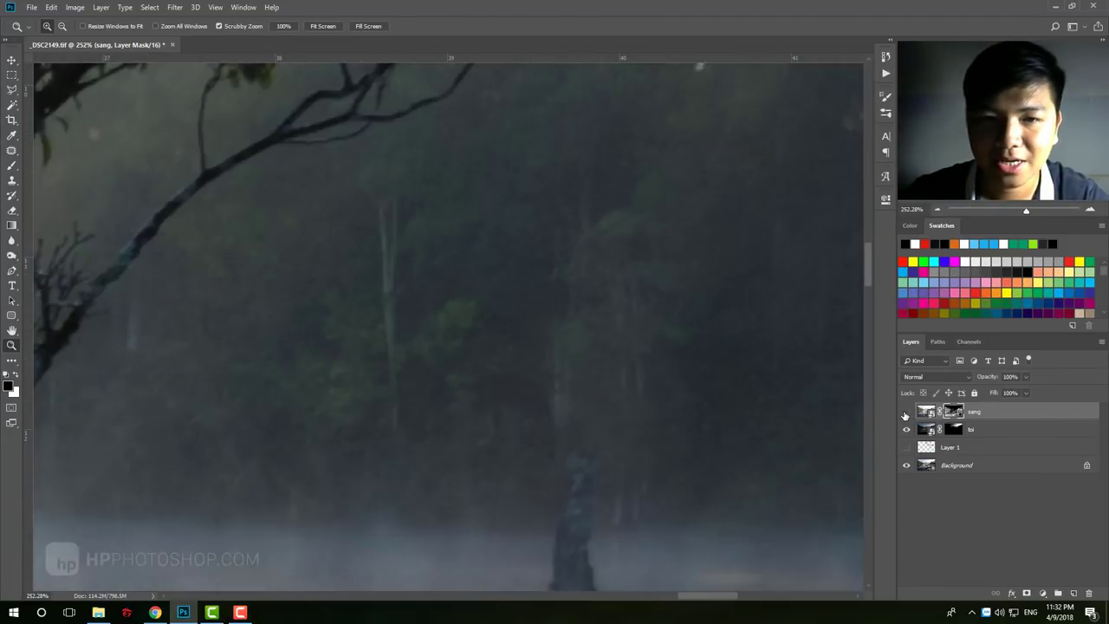
pyautogui.click(906, 411)
pyautogui.click(906, 412)
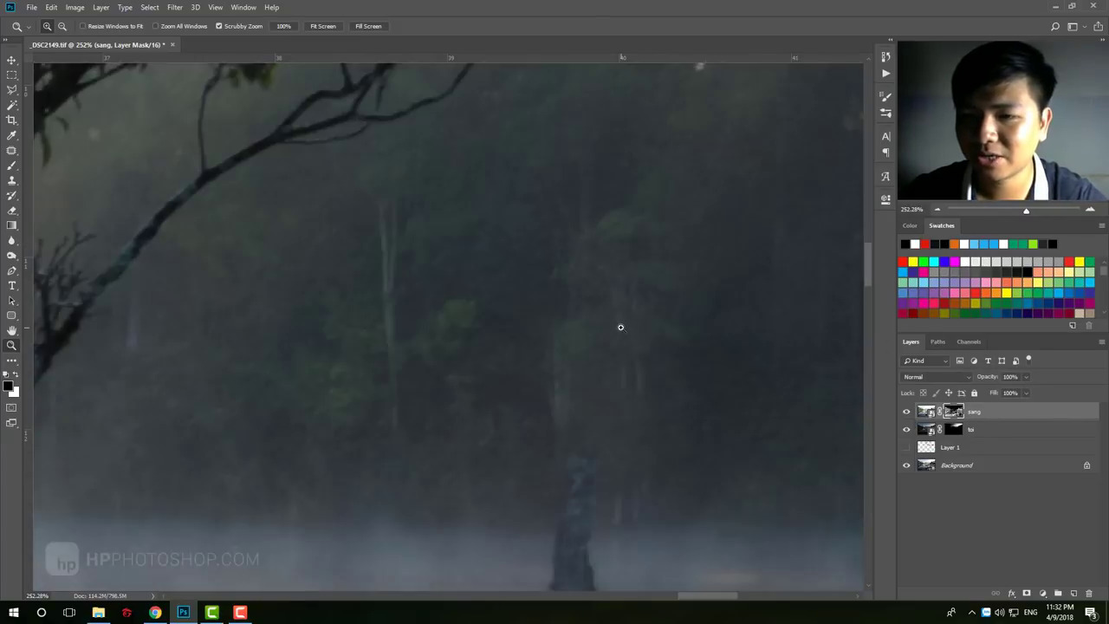
pyautogui.moveTo(618, 324)
pyautogui.mouseDown()
pyautogui.moveTo(512, 328)
pyautogui.moveTo(472, 430)
pyautogui.moveTo(559, 421)
pyautogui.mouseUp()
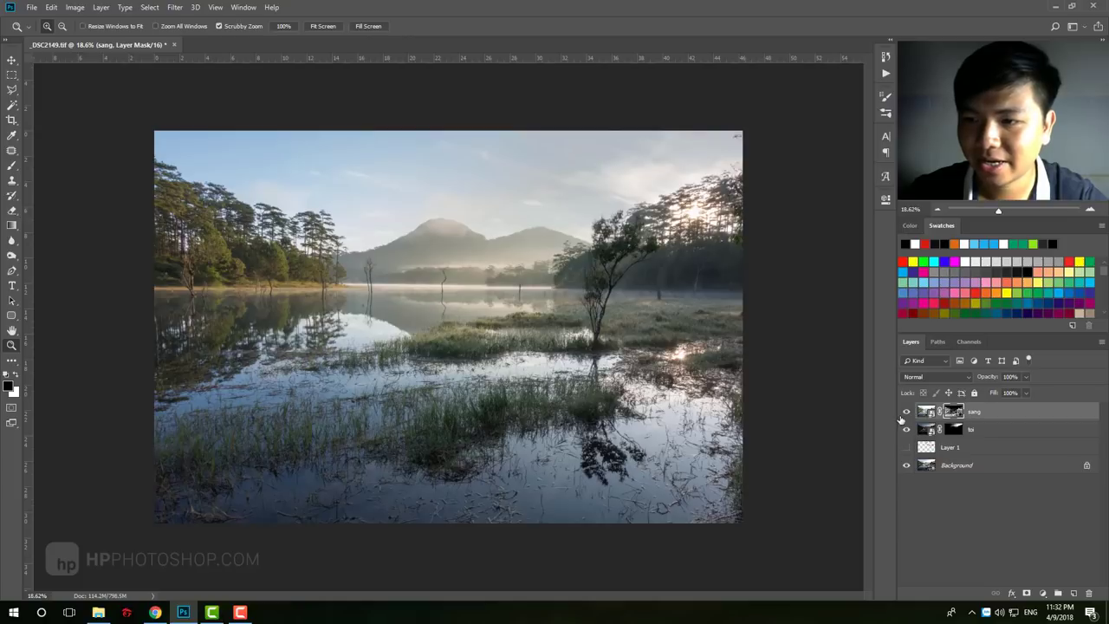
pyautogui.click(907, 412)
pyautogui.click(907, 411)
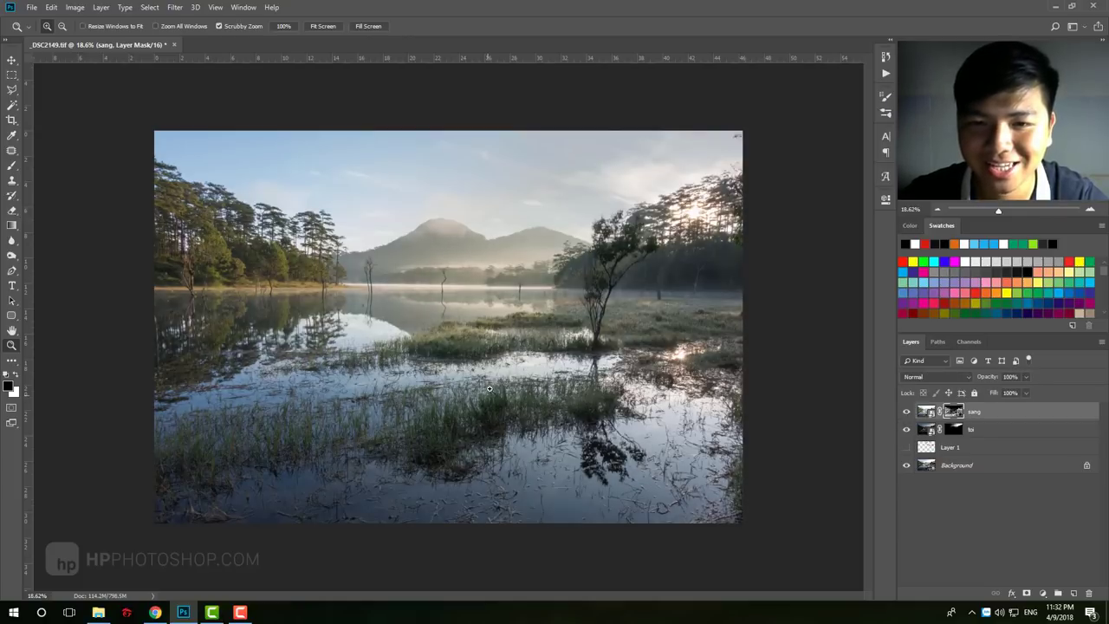
pyautogui.moveTo(473, 350); pyautogui.dragTo(649, 367)
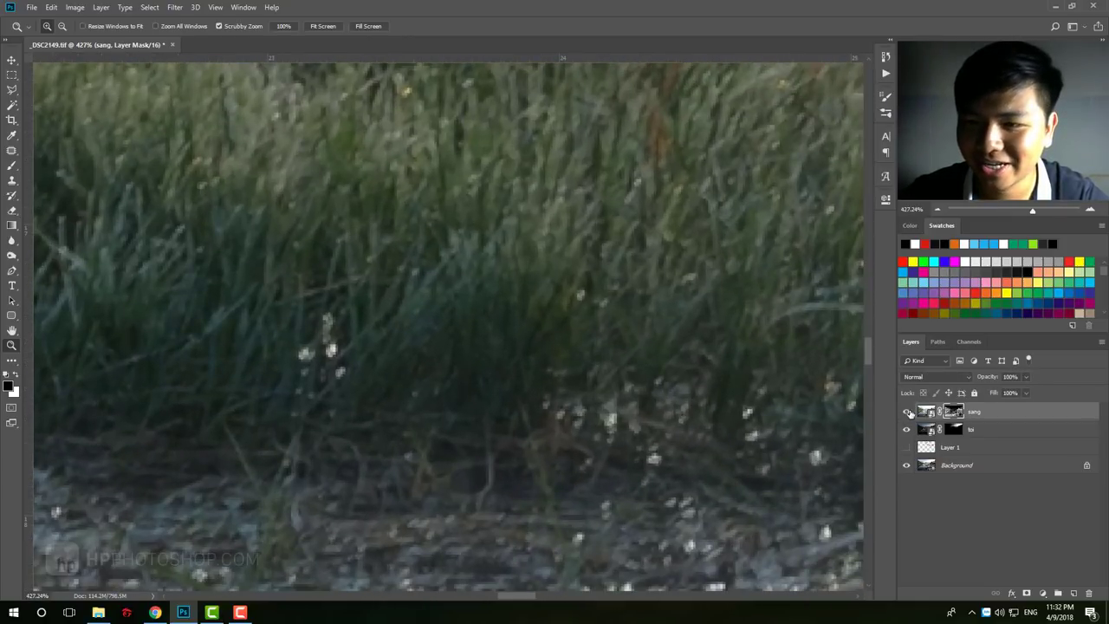
pyautogui.click(907, 412)
pyautogui.click(907, 411)
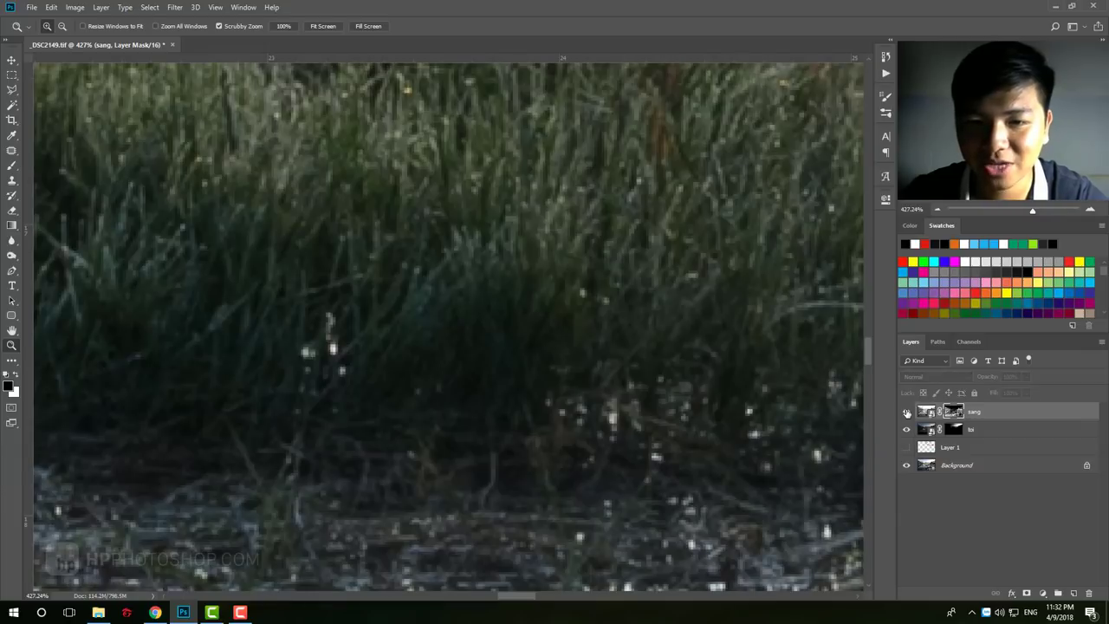
pyautogui.moveTo(659, 303)
pyautogui.mouseDown()
pyautogui.moveTo(492, 299)
pyautogui.moveTo(572, 292)
pyautogui.mouseUp()
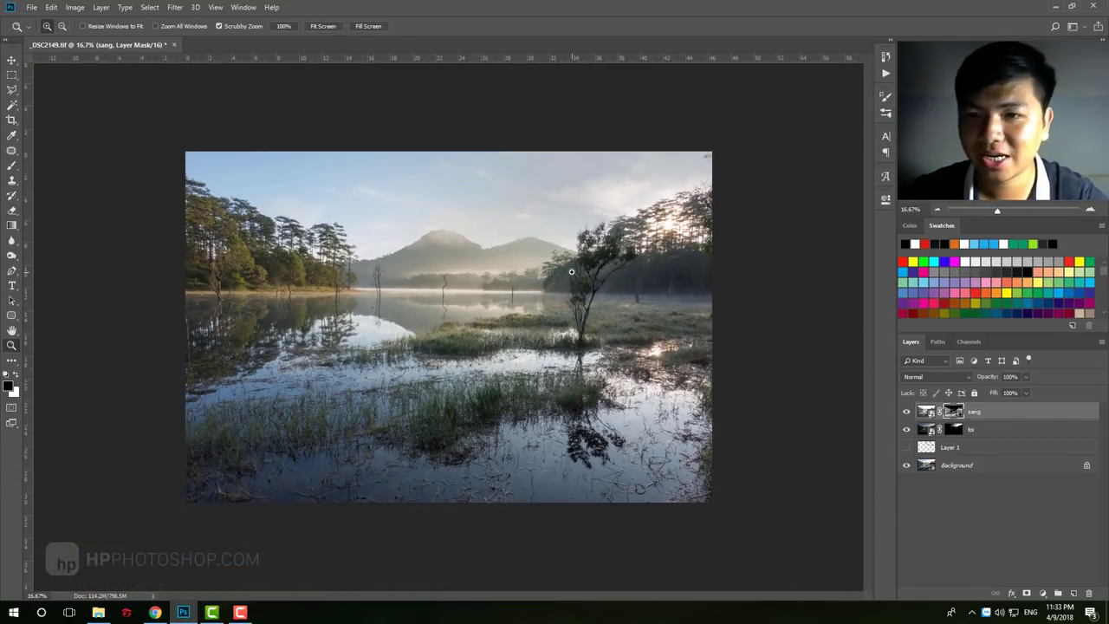
# Step: Drag a gradient on the sang layer mask to fade it across the upper-left sky
pyautogui.click(572, 272)
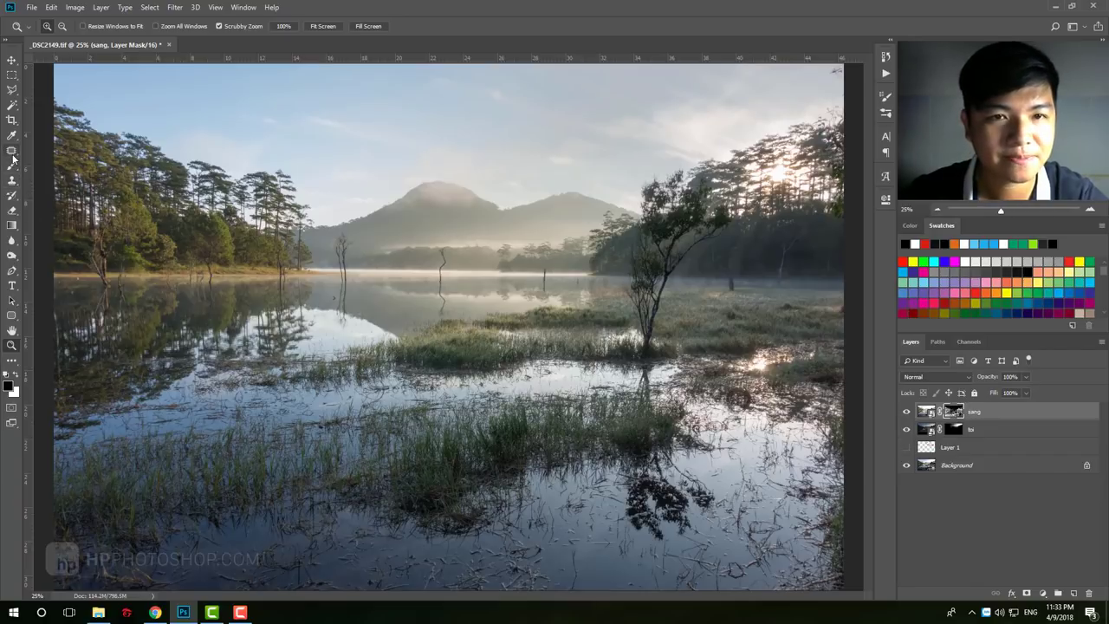
pyautogui.click(11, 225)
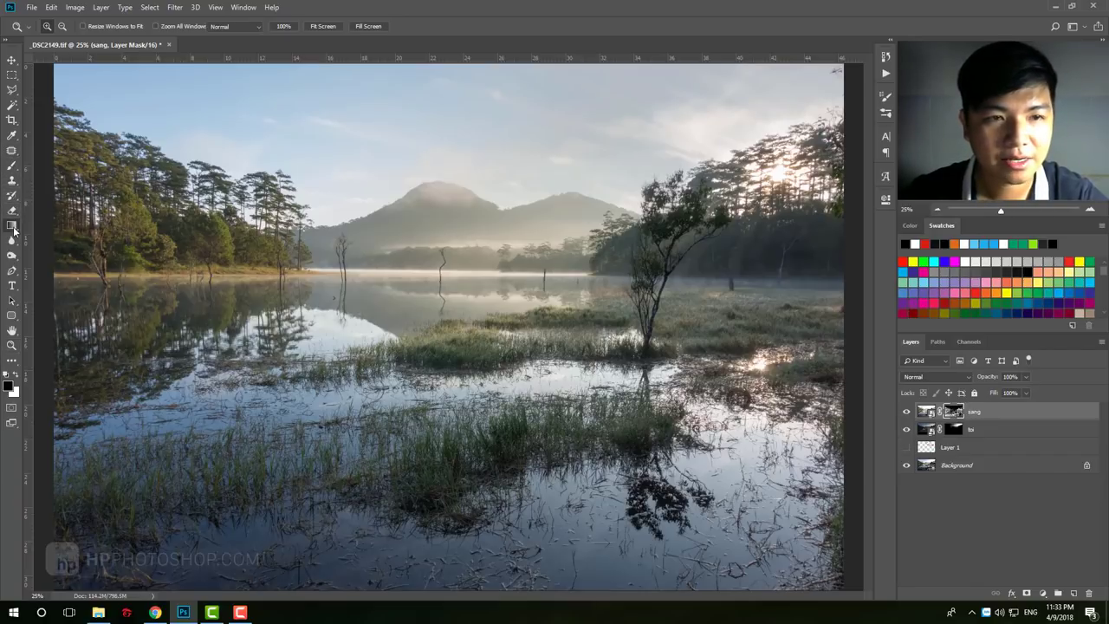
pyautogui.moveTo(476, 257); pyautogui.dragTo(474, 259)
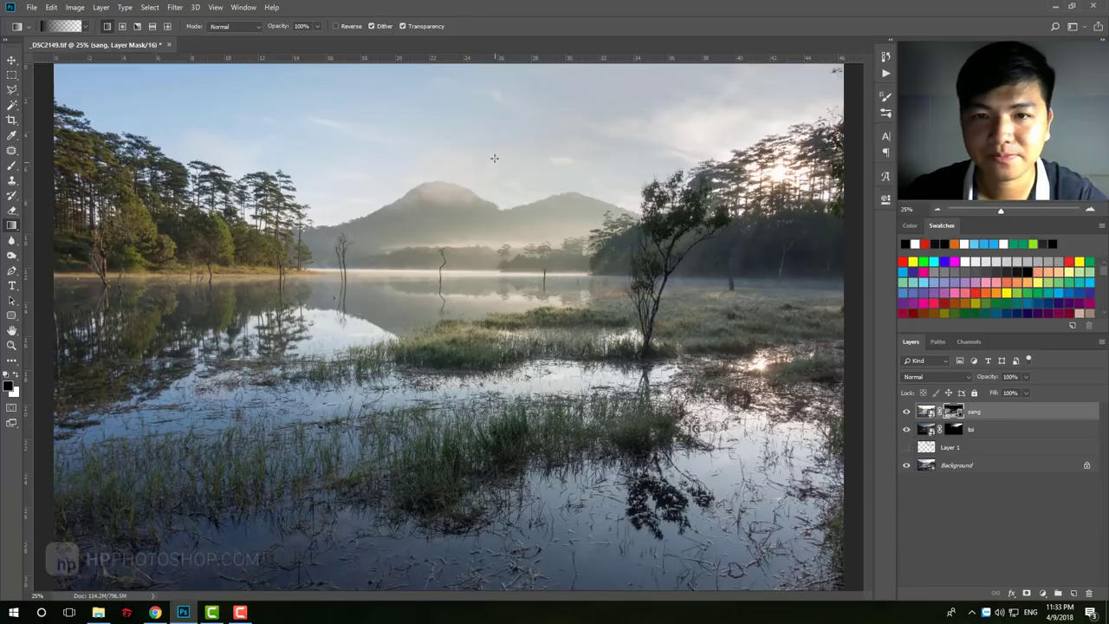
pyautogui.moveTo(483, 302); pyautogui.dragTo(483, 301)
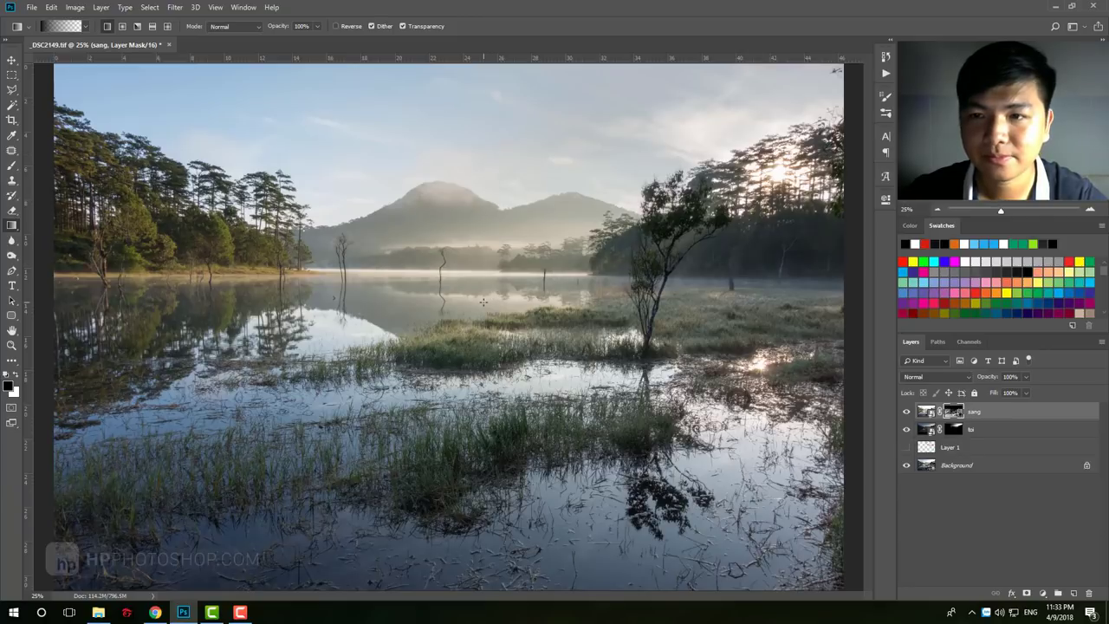
pyautogui.press('z')
pyautogui.keyDown('alt'); pyautogui.click(572, 253); pyautogui.keyUp('alt')
pyautogui.keyDown('alt'); pyautogui.click(520, 256); pyautogui.keyUp('alt')
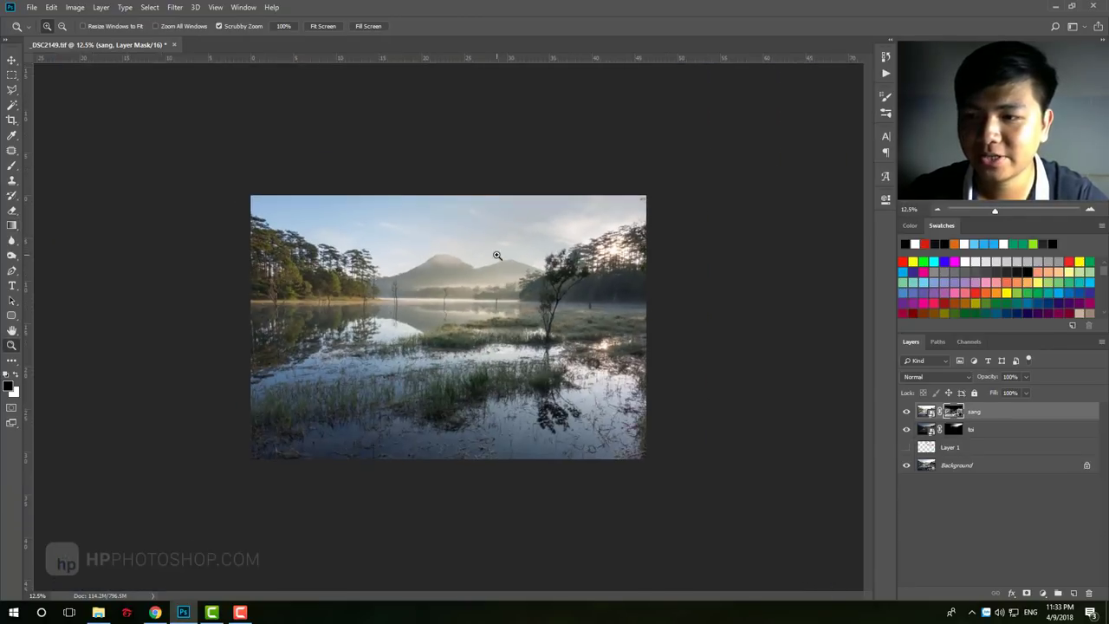
pyautogui.click(469, 291)
pyautogui.keyDown('alt'); pyautogui.click(481, 285); pyautogui.keyUp('alt')
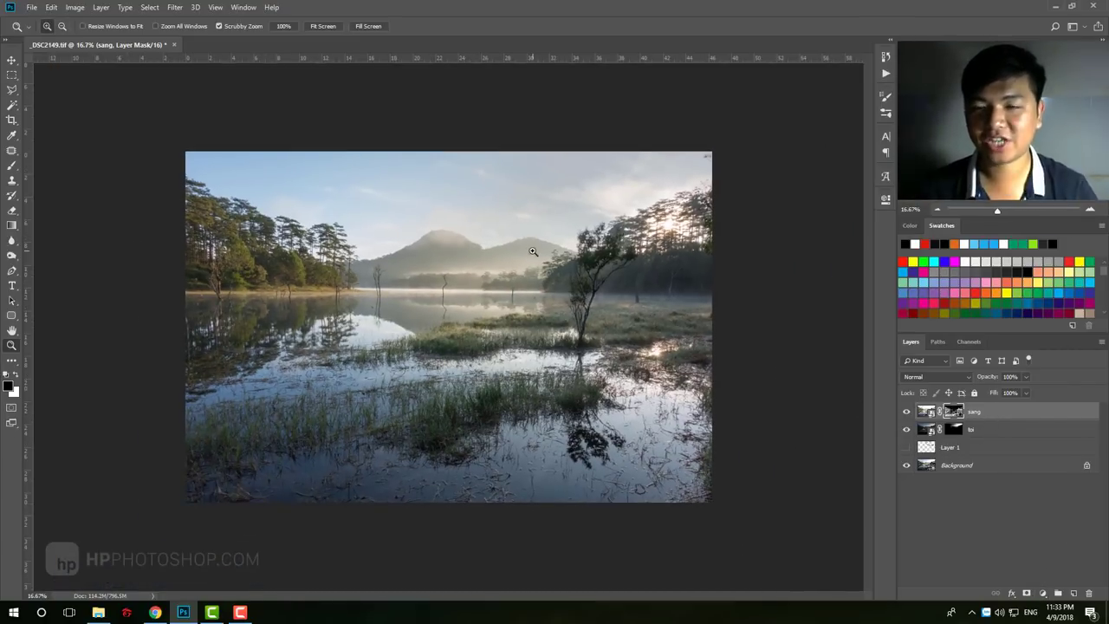
# Step: Add a Brightness/Contrast adjustment layer with raised contrast
pyautogui.click(1043, 594)
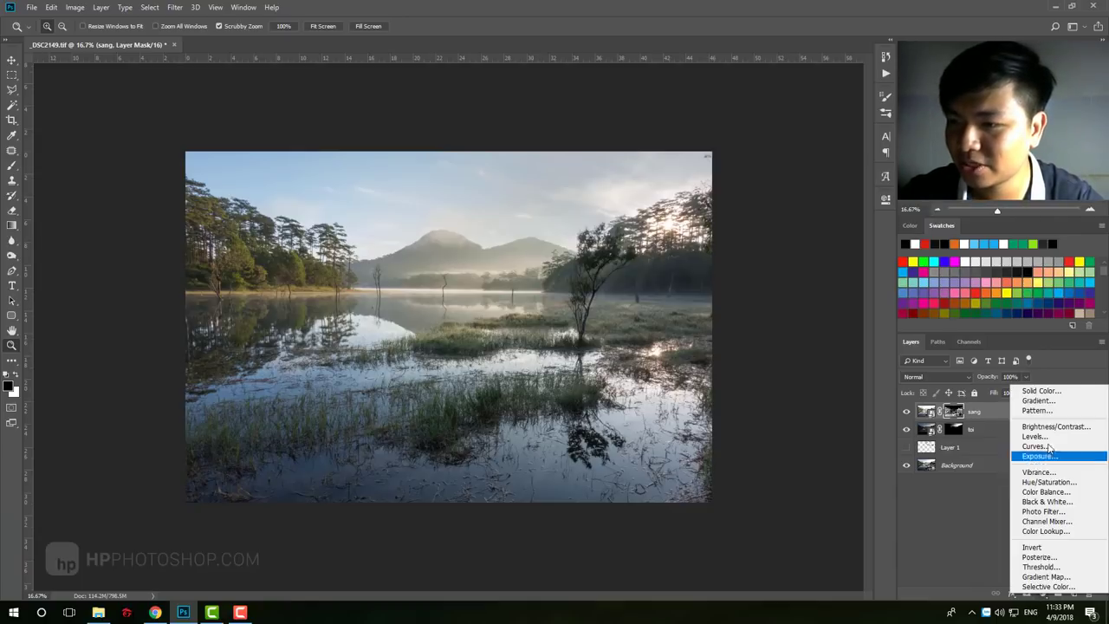
pyautogui.click(1052, 424)
pyautogui.moveTo(786, 285)
pyautogui.mouseDown()
pyautogui.moveTo(812, 286)
pyautogui.moveTo(780, 262)
pyautogui.mouseUp()
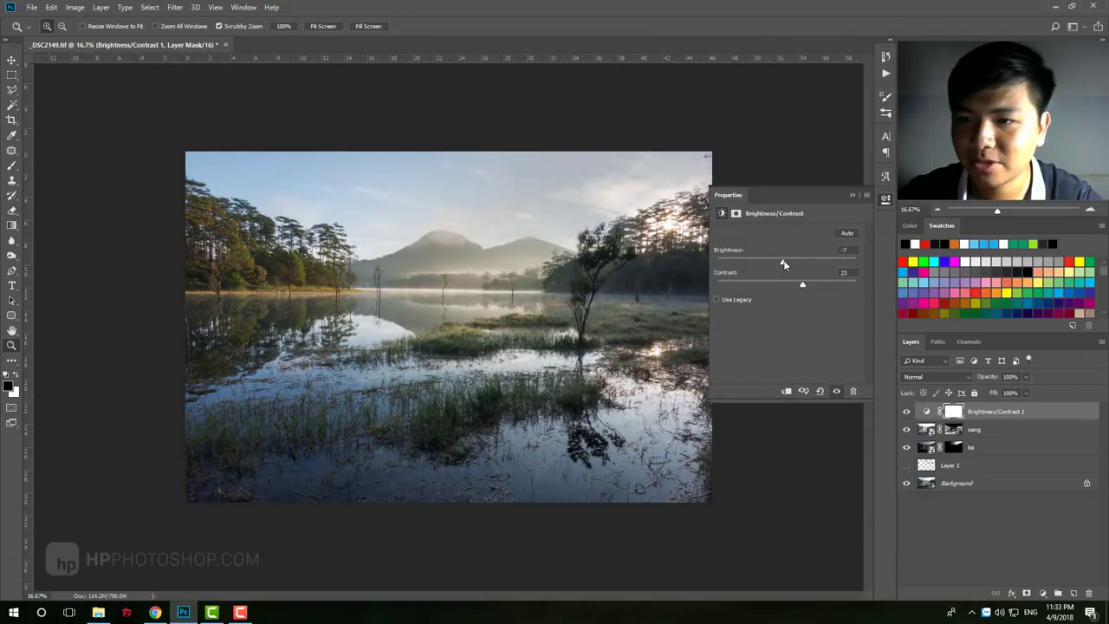
pyautogui.click(851, 197)
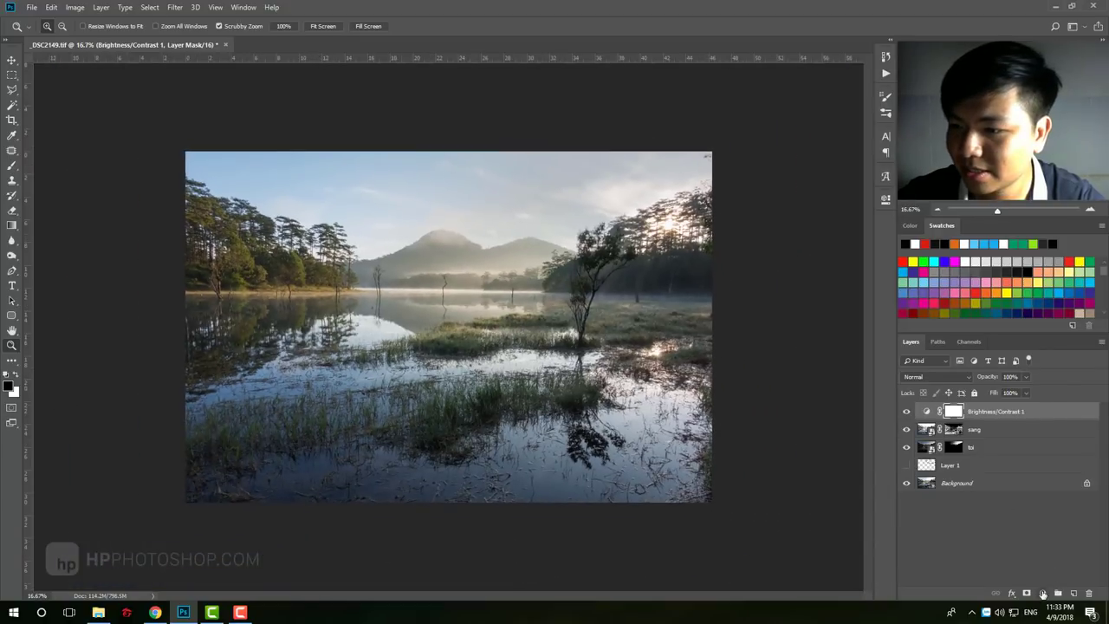
# Step: Add a Curves adjustment layer, lifting the curve and lowering the shadow point
pyautogui.click(1043, 593)
pyautogui.click(1040, 453)
pyautogui.moveTo(819, 294); pyautogui.dragTo(819, 282)
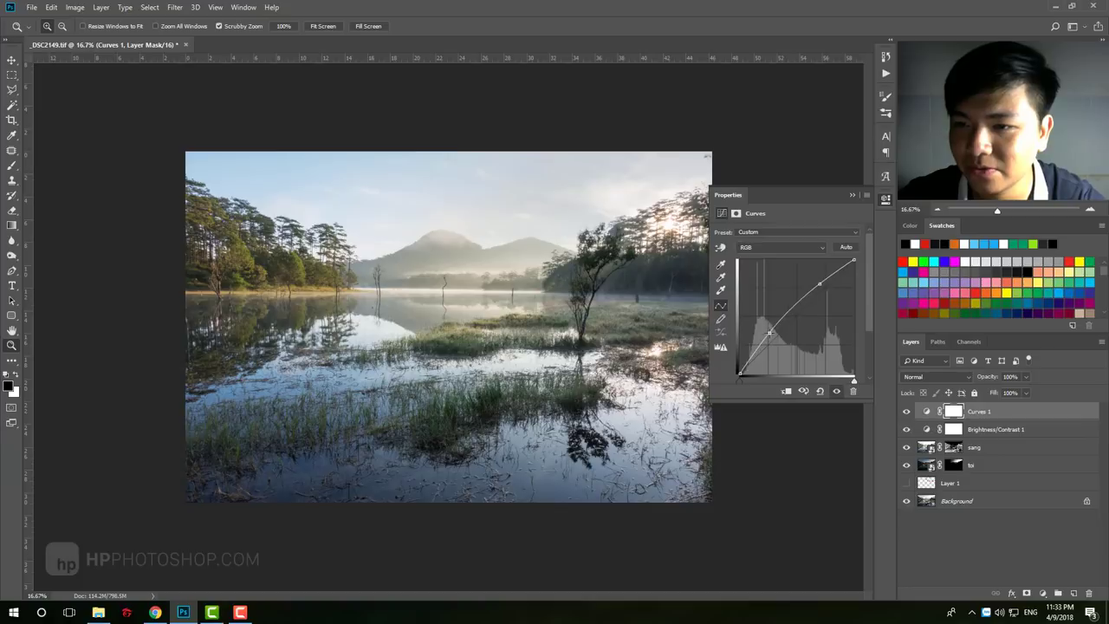
pyautogui.moveTo(769, 333); pyautogui.dragTo(774, 336)
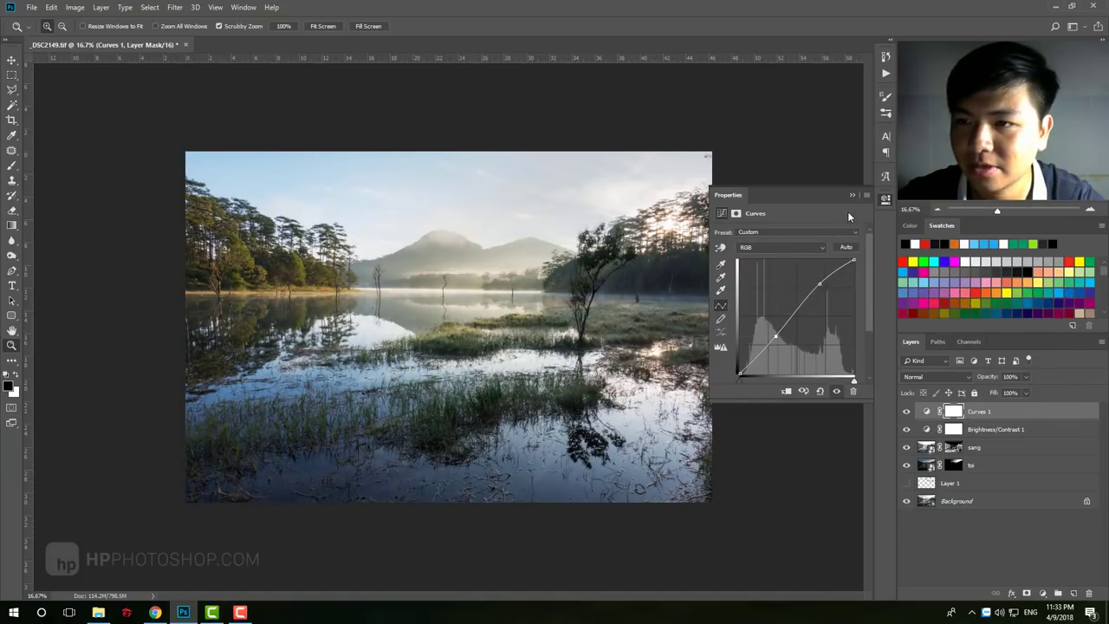
pyautogui.click(1042, 593)
# Step: Add a Vibrance adjustment layer at +65 vibrance and +14 saturation
pyautogui.click(1032, 470)
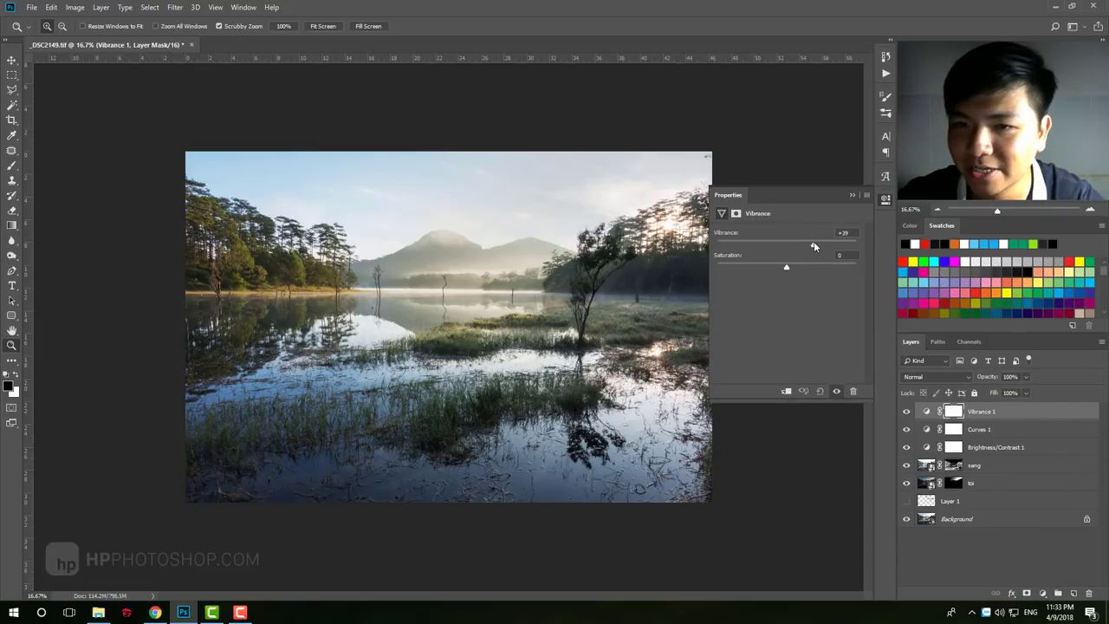
pyautogui.moveTo(813, 246)
pyautogui.mouseDown()
pyautogui.moveTo(836, 247)
pyautogui.moveTo(799, 269)
pyautogui.mouseUp()
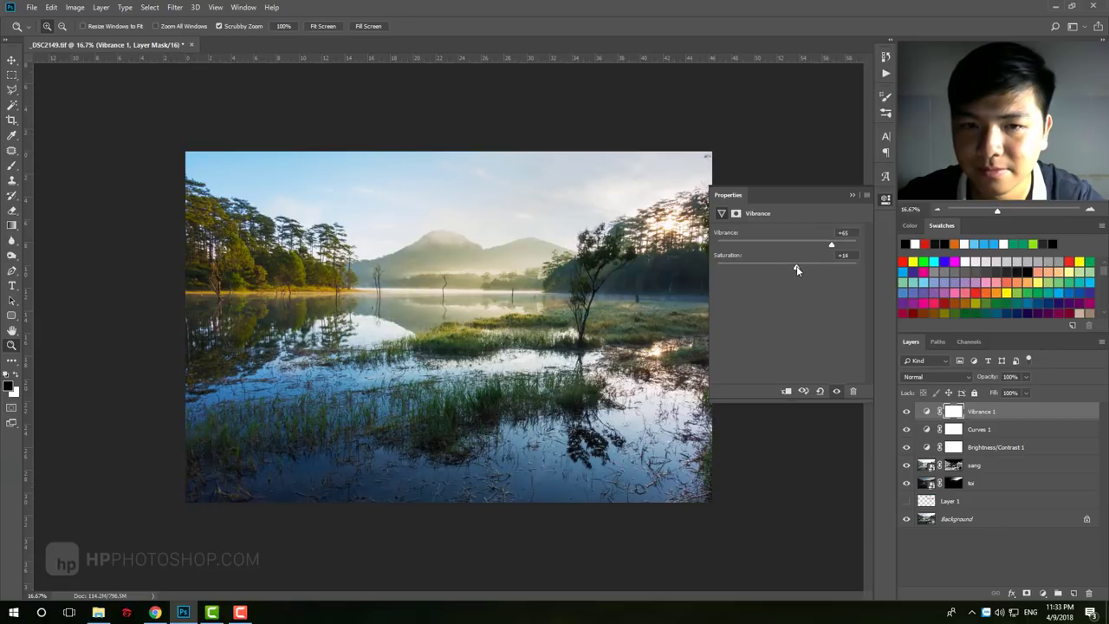
pyautogui.click(848, 198)
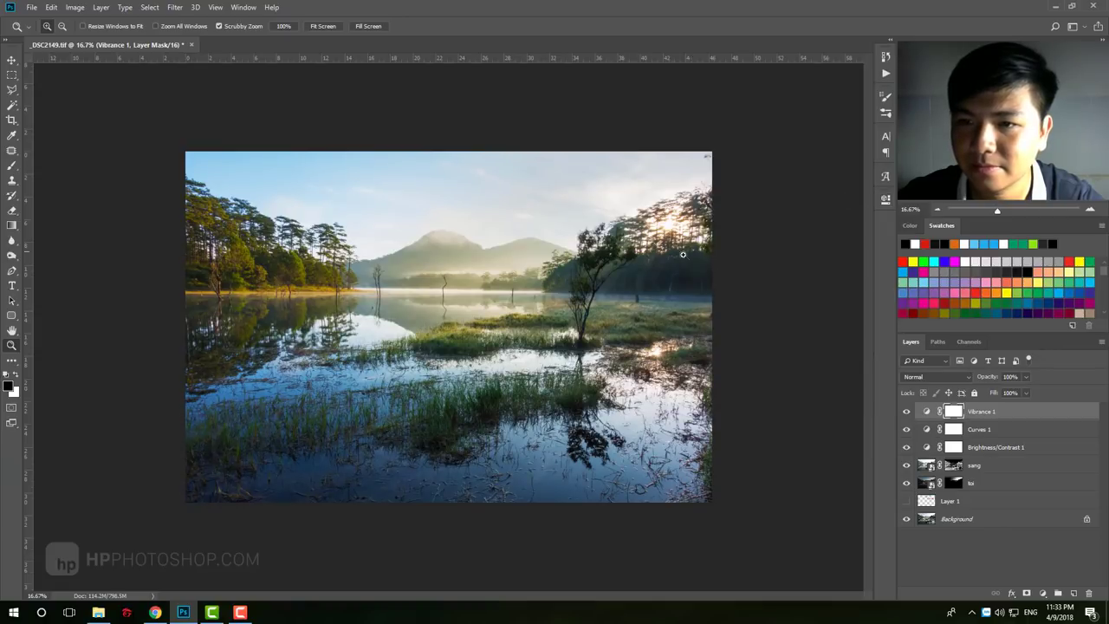
pyautogui.moveTo(472, 303)
pyautogui.mouseDown()
pyautogui.moveTo(496, 305)
pyautogui.moveTo(441, 308)
pyautogui.moveTo(508, 342)
pyautogui.moveTo(443, 313)
pyautogui.mouseUp()
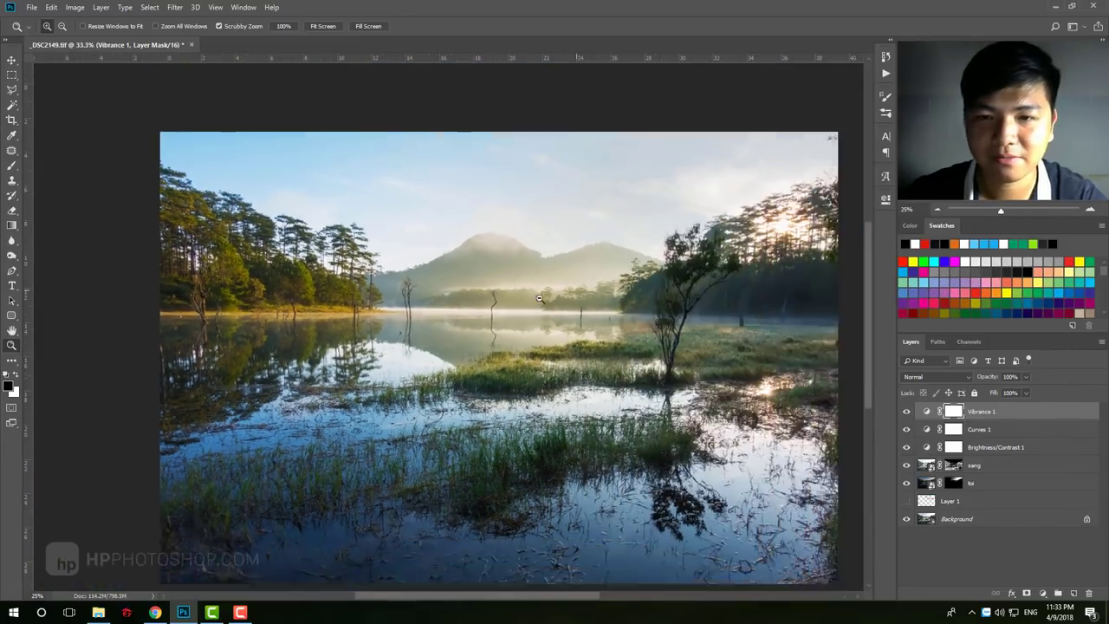
pyautogui.moveTo(443, 312)
pyautogui.mouseDown()
pyautogui.moveTo(355, 344)
pyautogui.moveTo(523, 369)
pyautogui.mouseUp()
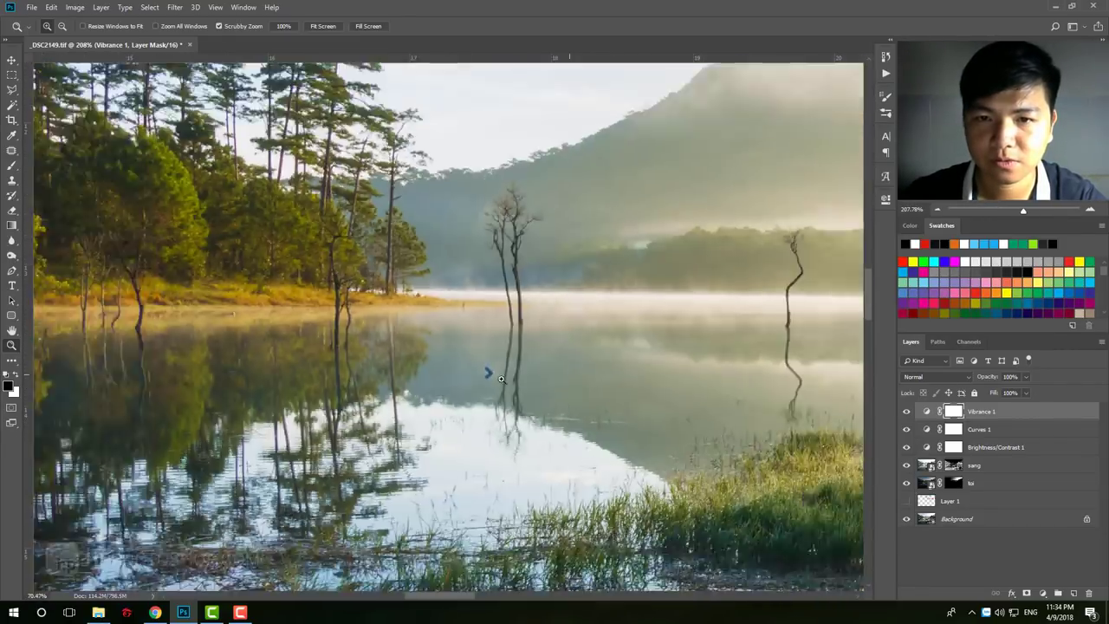
# Step: On the Background layer, outline the blue chevron and drag the patch onto clean water
pyautogui.click(462, 325)
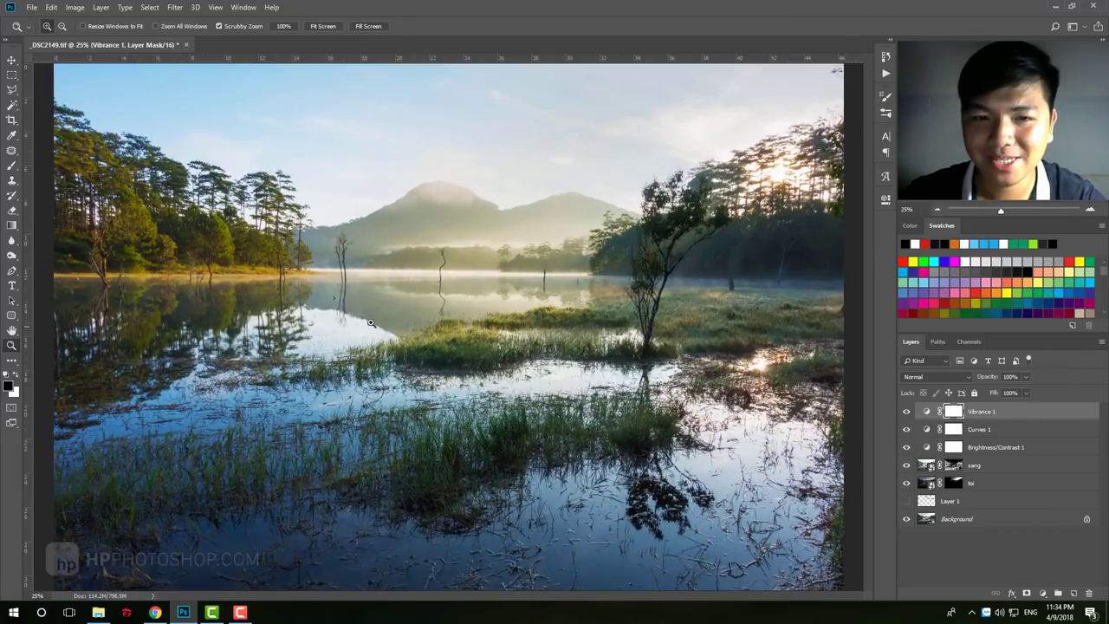
pyautogui.moveTo(338, 290)
pyautogui.mouseDown()
pyautogui.moveTo(433, 309)
pyautogui.moveTo(480, 423)
pyautogui.moveTo(659, 381)
pyautogui.mouseUp()
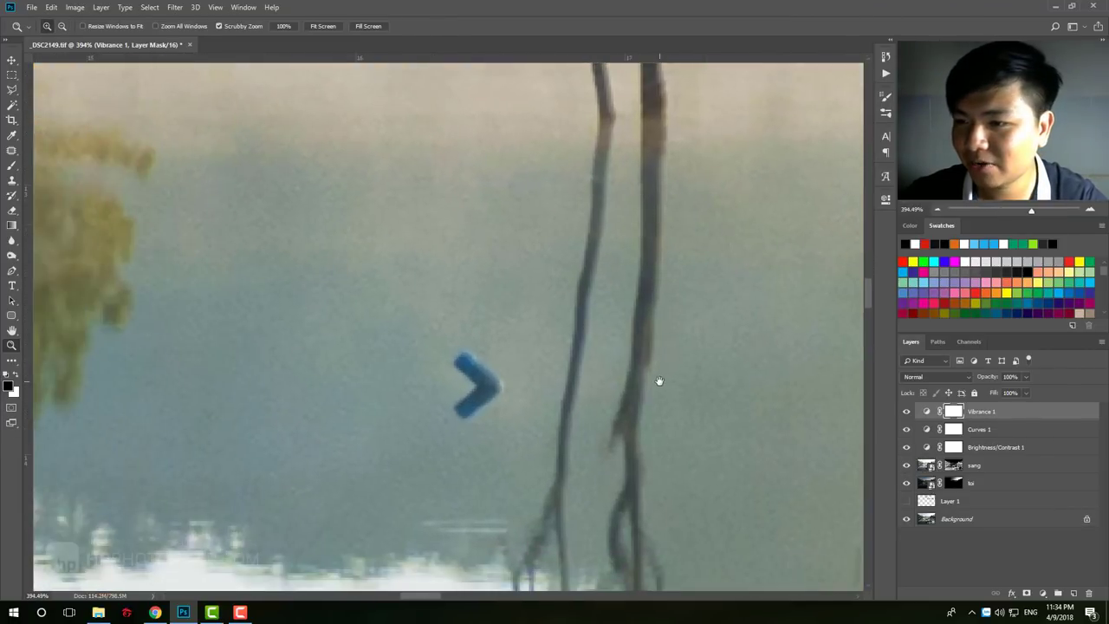
pyautogui.click(1009, 518)
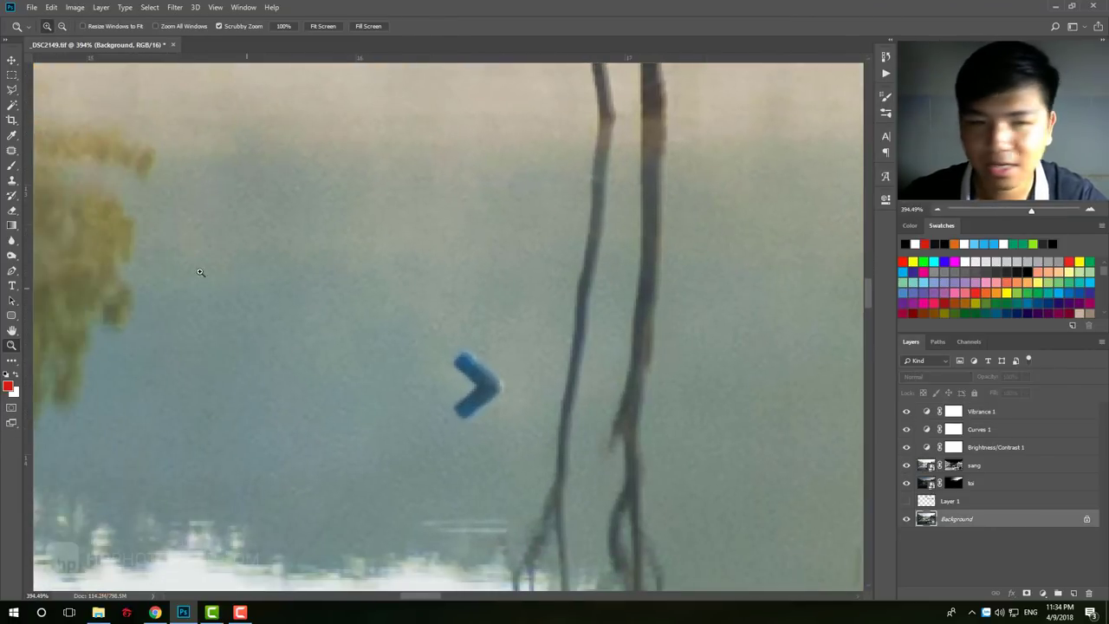
pyautogui.click(12, 152)
pyautogui.moveTo(518, 368); pyautogui.dragTo(522, 477)
pyautogui.moveTo(500, 416); pyautogui.dragTo(358, 405)
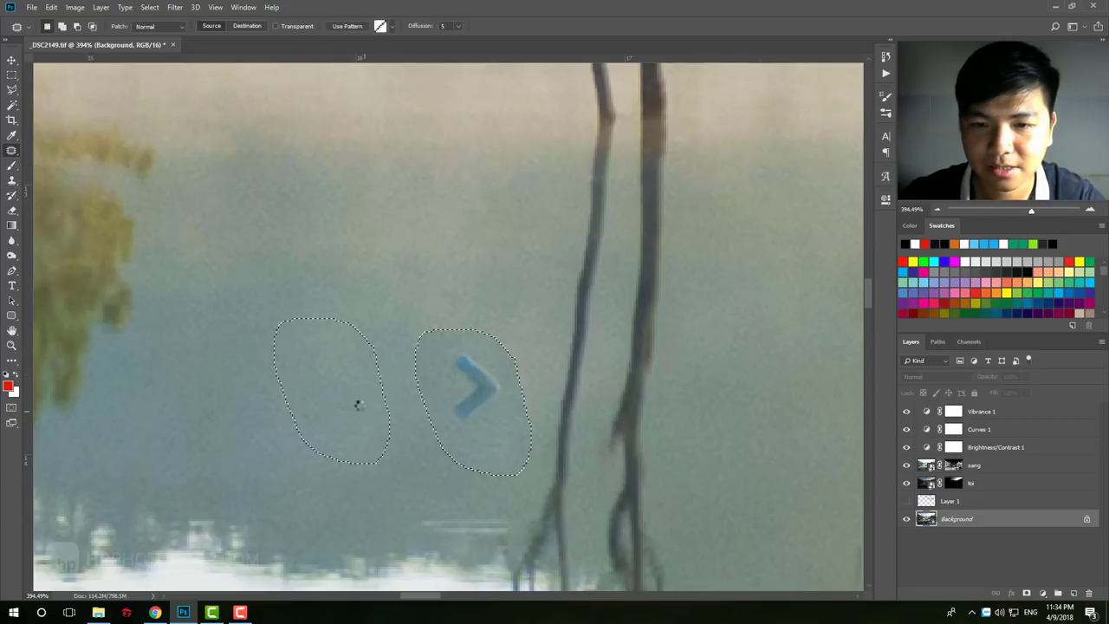
# Step: Select the sang layer, dismiss the warning, and return to the Patch tool
pyautogui.click(923, 465)
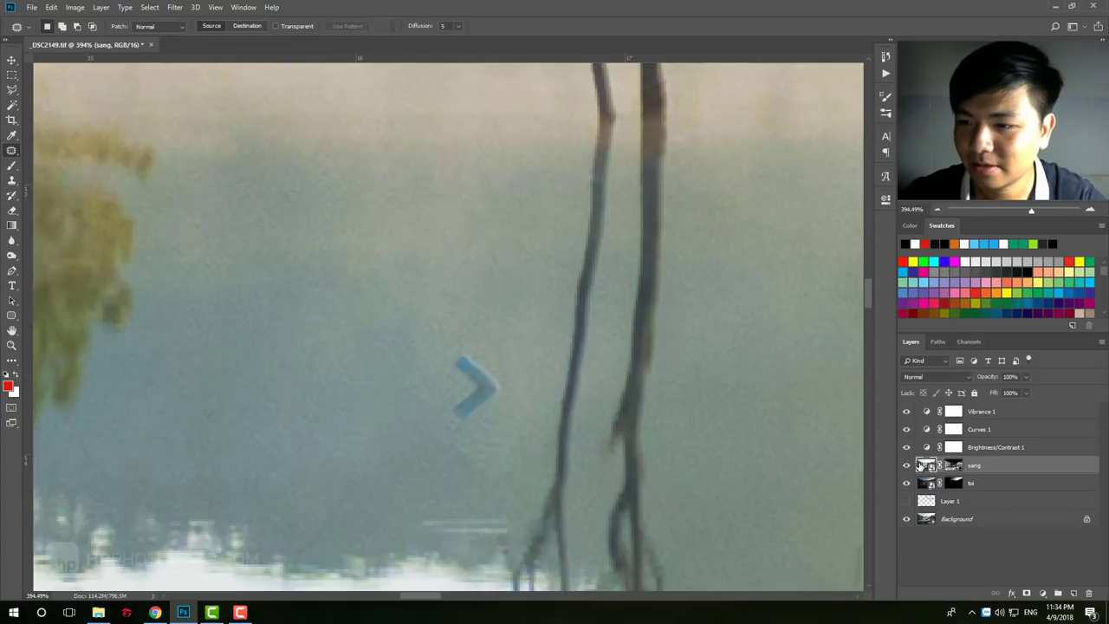
pyautogui.click(515, 391)
pyautogui.press('Return')
pyautogui.press('b')
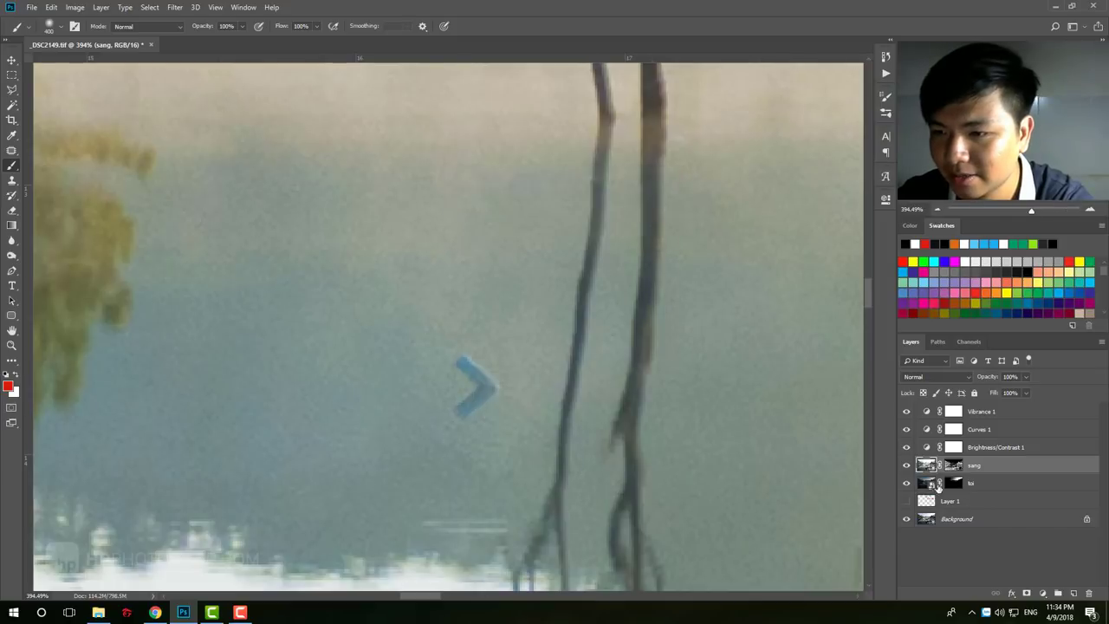
pyautogui.click(971, 483)
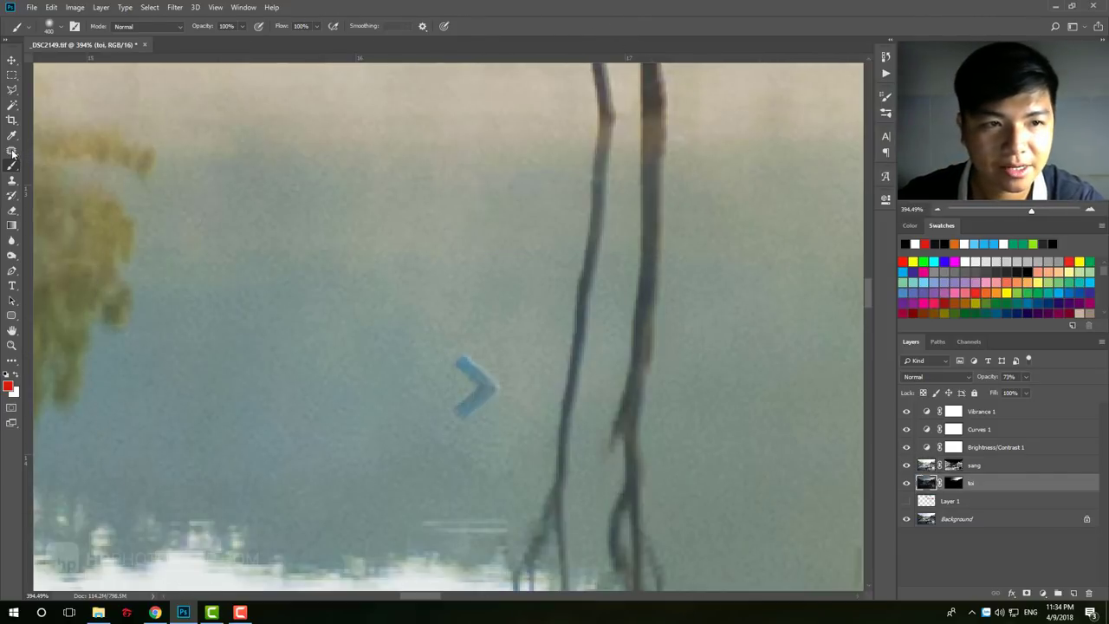
pyautogui.press('j')
pyautogui.moveTo(467, 433)
pyautogui.mouseDown()
pyautogui.moveTo(393, 396)
pyautogui.moveTo(483, 401)
pyautogui.mouseUp()
pyautogui.hotkey('alt', ']')
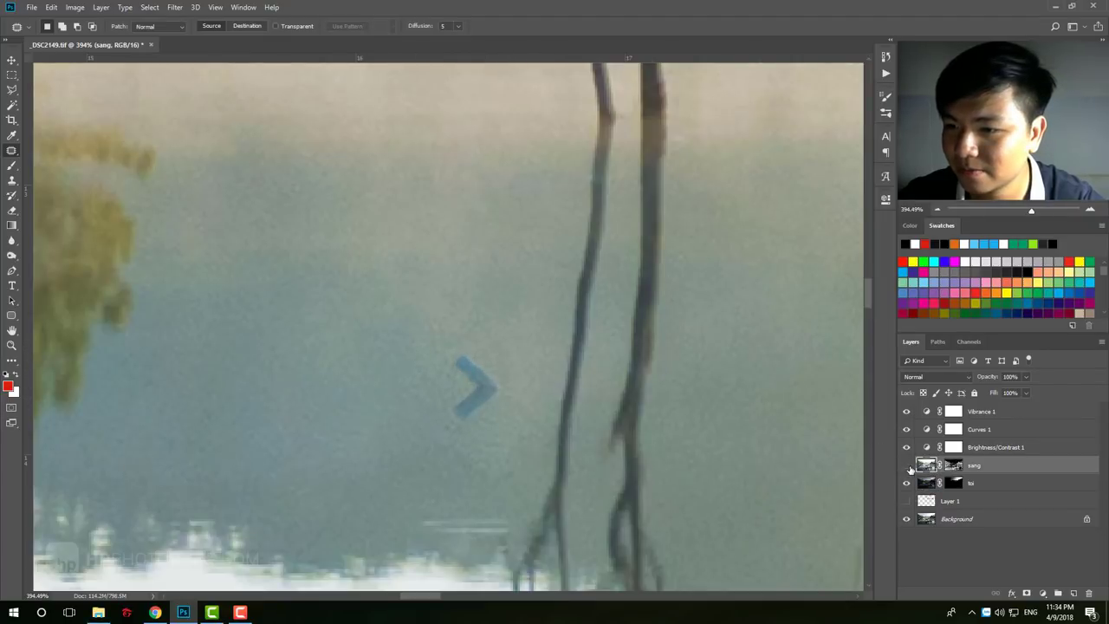
# Step: Toggle the sang layer to compare, then patch a water spot with nearby clean mist
pyautogui.click(906, 465)
pyautogui.click(907, 465)
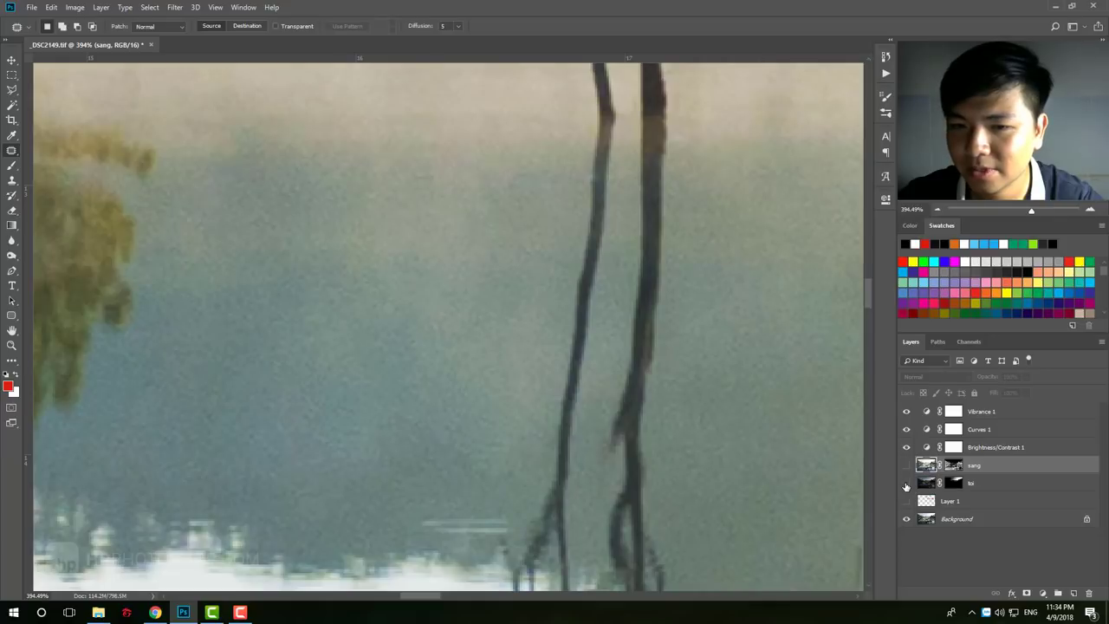
pyautogui.click(906, 466)
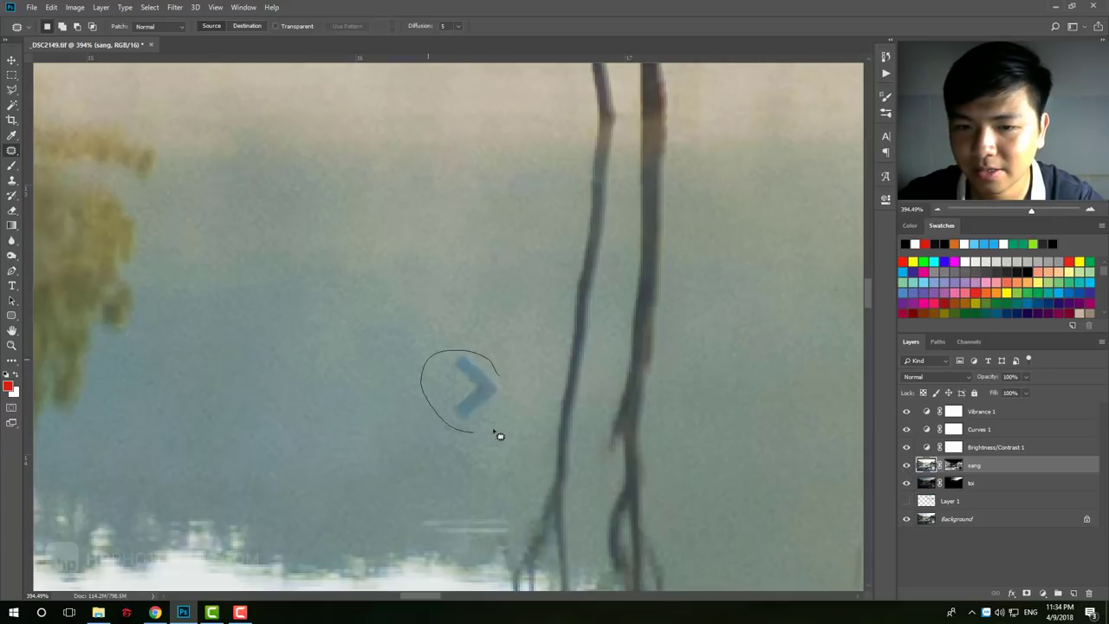
pyautogui.moveTo(500, 435); pyautogui.dragTo(475, 431)
pyautogui.moveTo(468, 390); pyautogui.dragTo(335, 390)
pyautogui.click(265, 399)
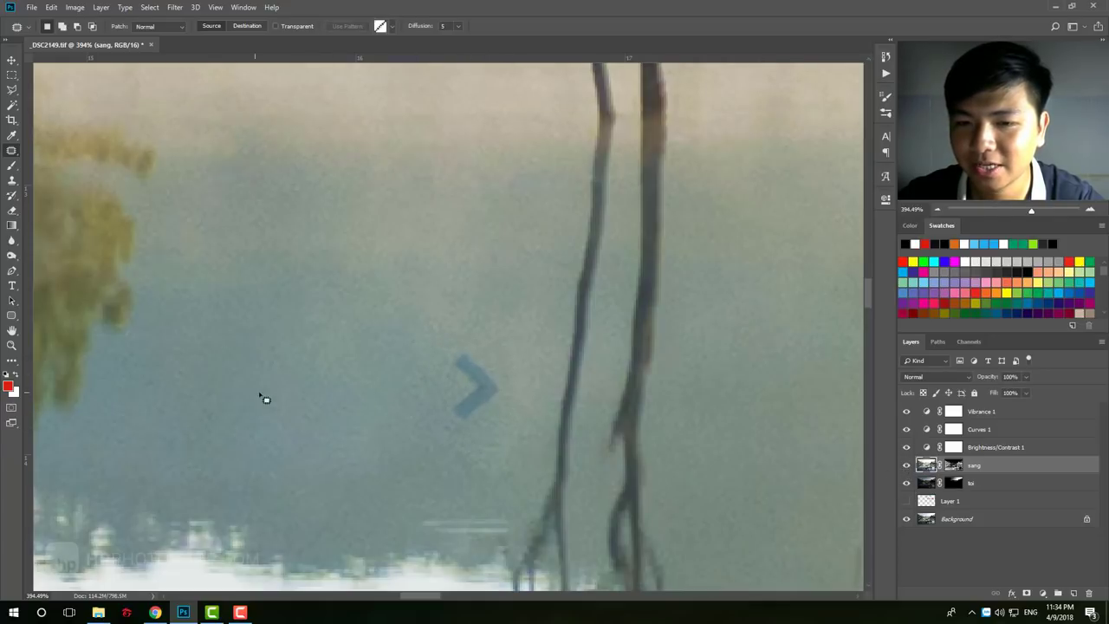
pyautogui.press('z')
pyautogui.rightClick(508, 310)
# Step: Preview the Alpha 4 through Alpha 1 masks and load Alpha 2 as a selection
pyautogui.click(533, 319)
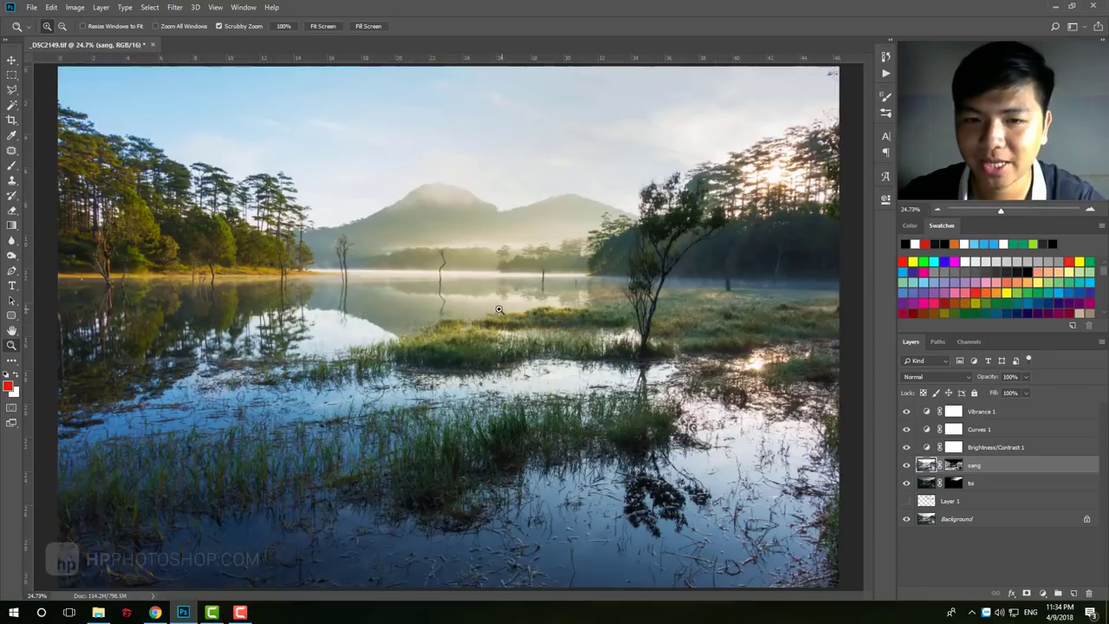
pyautogui.keyDown('alt'); pyautogui.click(499, 309); pyautogui.keyUp('alt')
pyautogui.keyDown('alt'); pyautogui.click(499, 279); pyautogui.keyUp('alt')
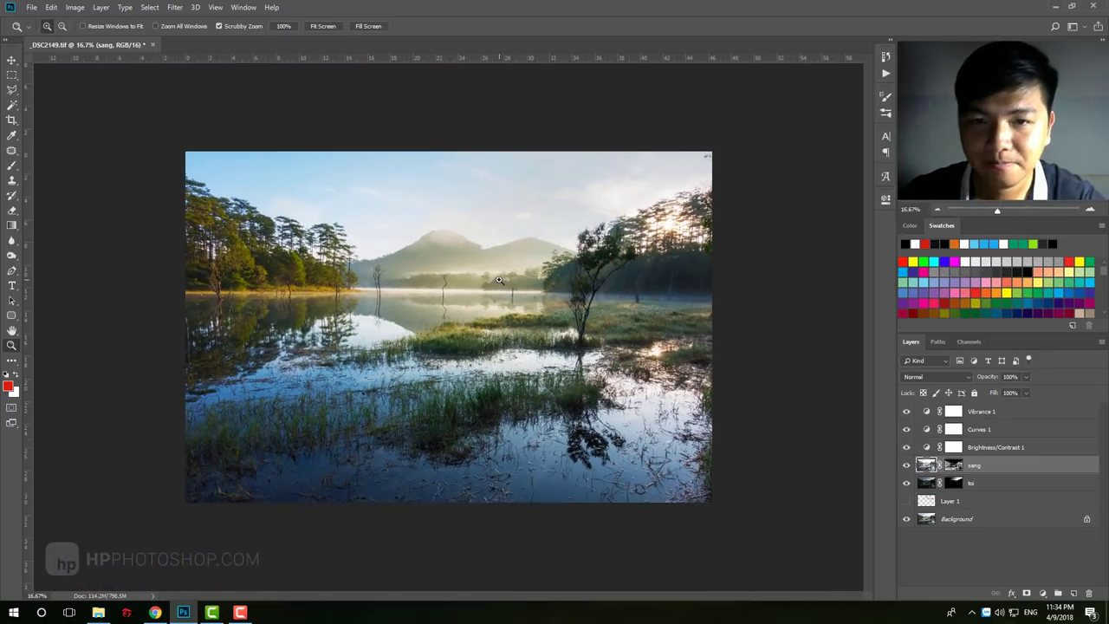
pyautogui.keyDown('alt'); pyautogui.click(410, 149); pyautogui.keyUp('alt')
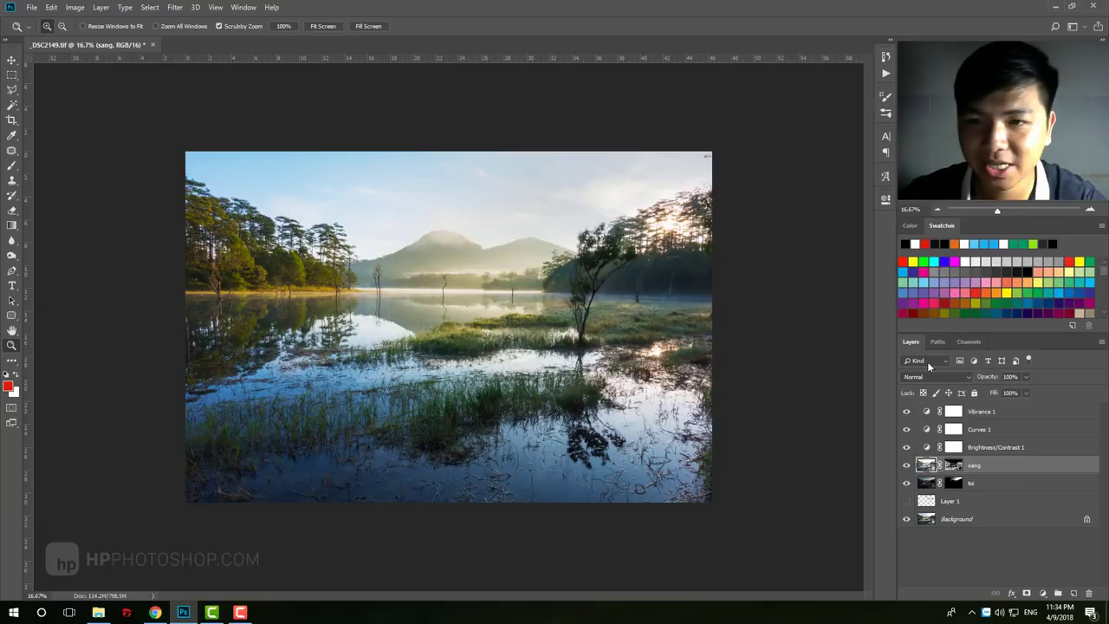
pyautogui.click(974, 343)
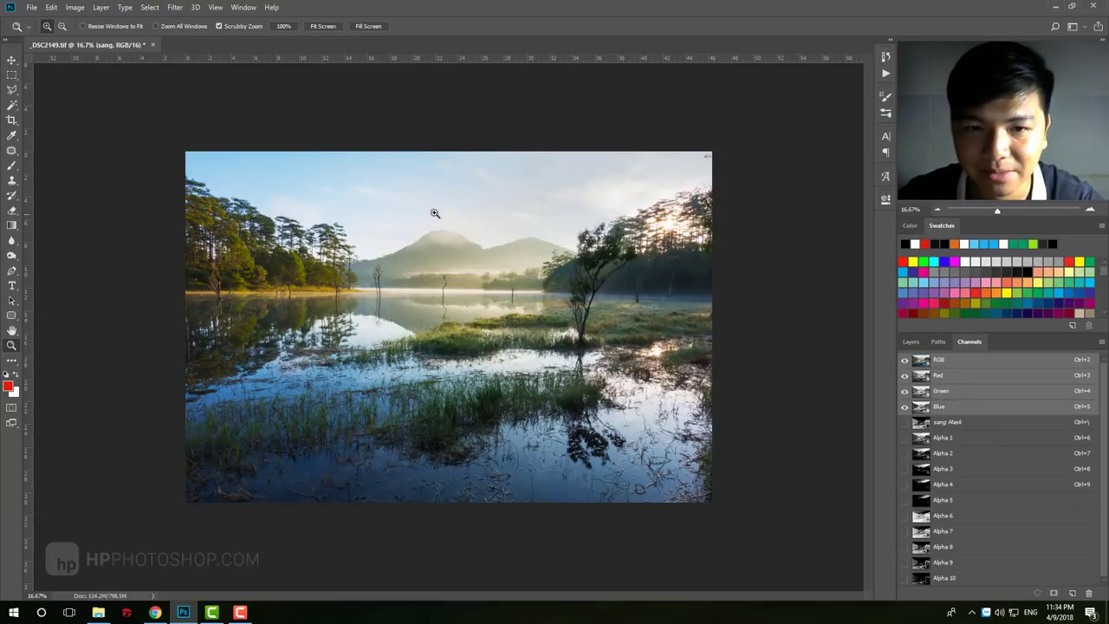
pyautogui.click(954, 469)
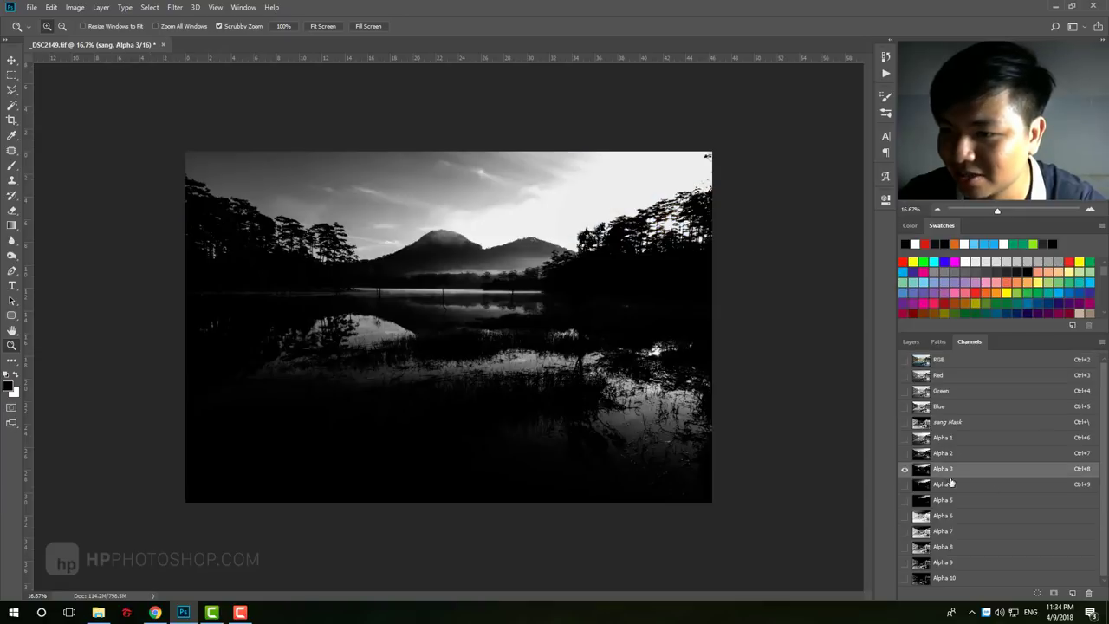
pyautogui.click(961, 484)
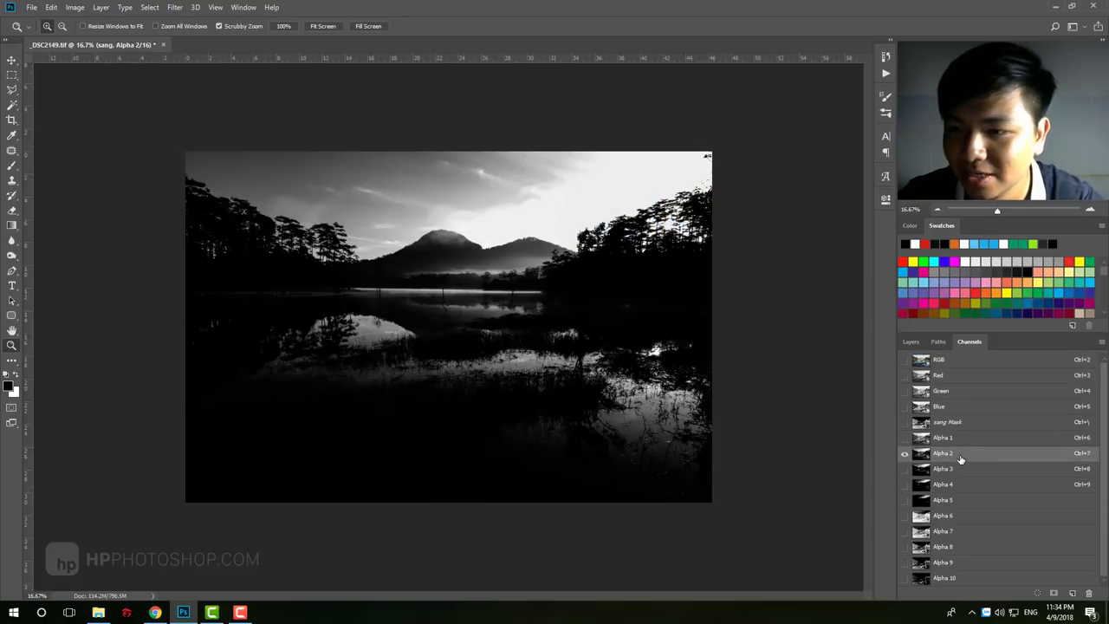
pyautogui.click(960, 454)
pyautogui.click(961, 460)
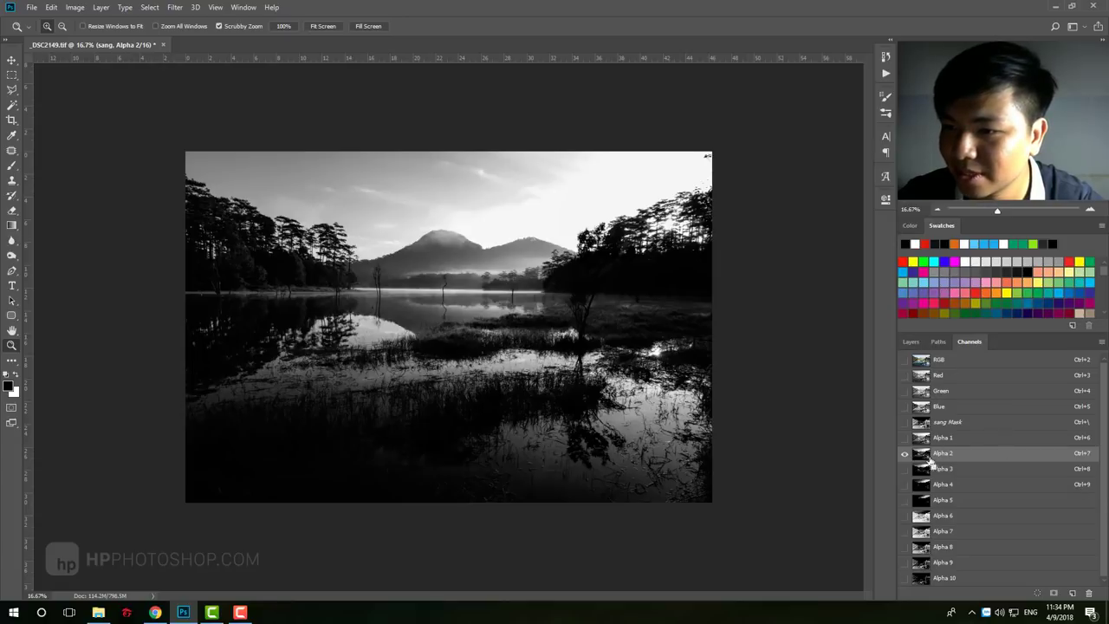
pyautogui.keyDown('ctrl'); pyautogui.click(923, 456); pyautogui.keyUp('ctrl')
pyautogui.click(962, 359)
pyautogui.click(910, 341)
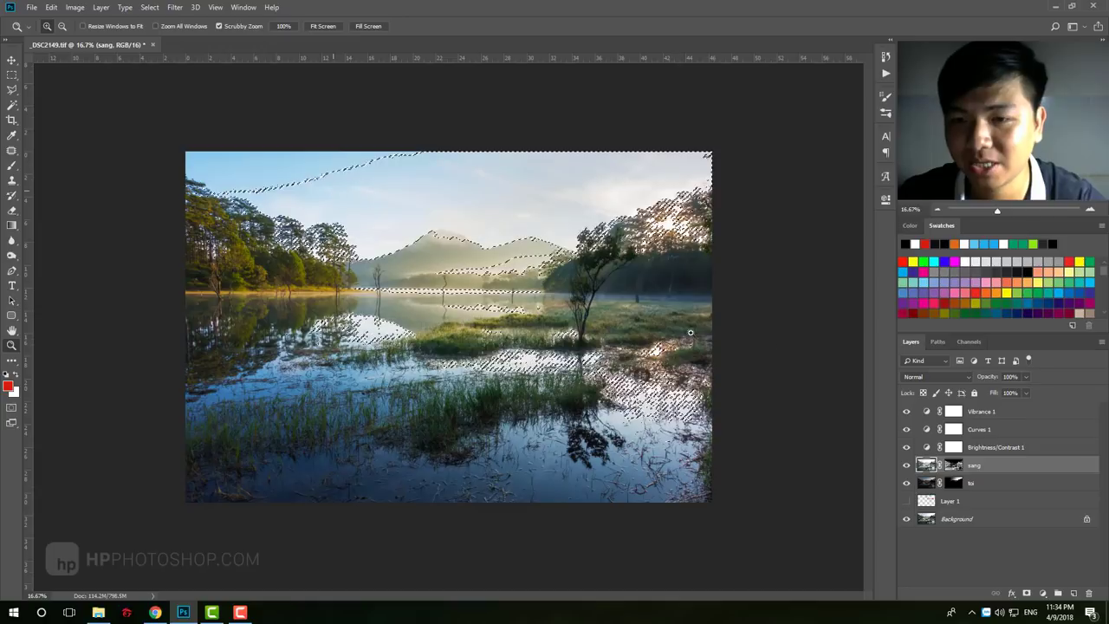
# Step: In Quick Mask, fade the selection out of the lower image with a gradient
pyautogui.click(12, 410)
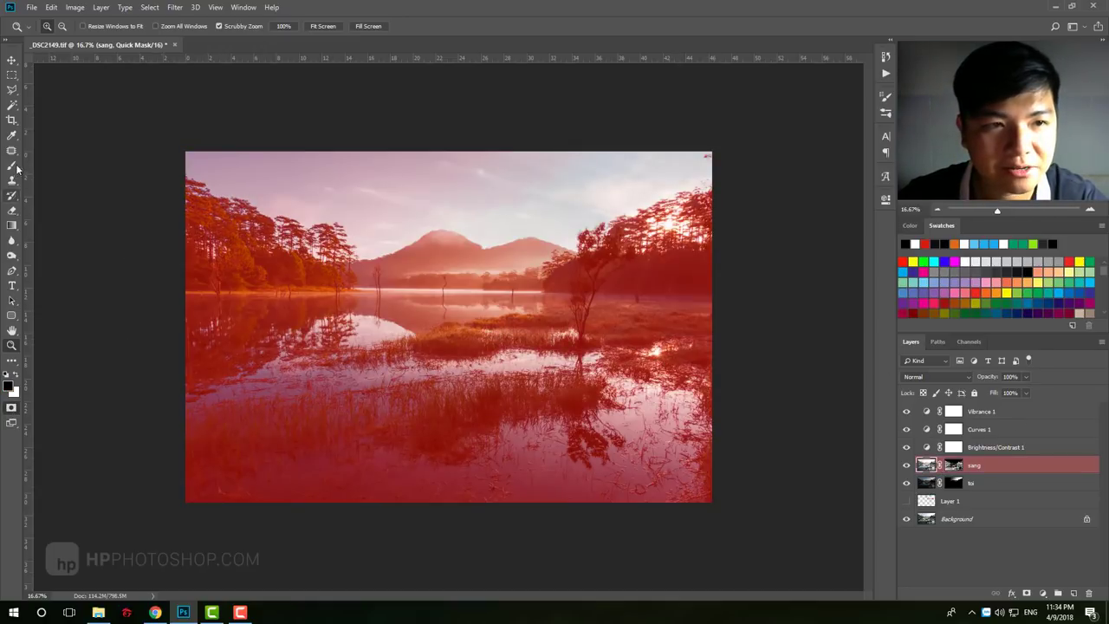
pyautogui.click(12, 75)
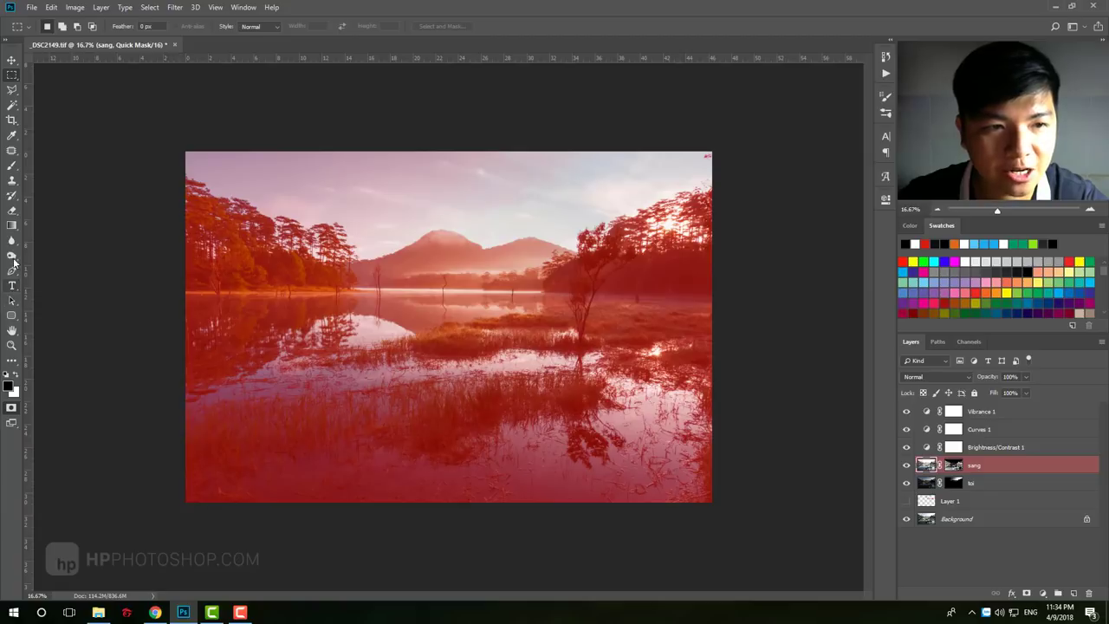
pyautogui.click(12, 224)
pyautogui.moveTo(461, 234)
pyautogui.mouseDown()
pyautogui.moveTo(457, 267)
pyautogui.moveTo(491, 256)
pyautogui.mouseUp()
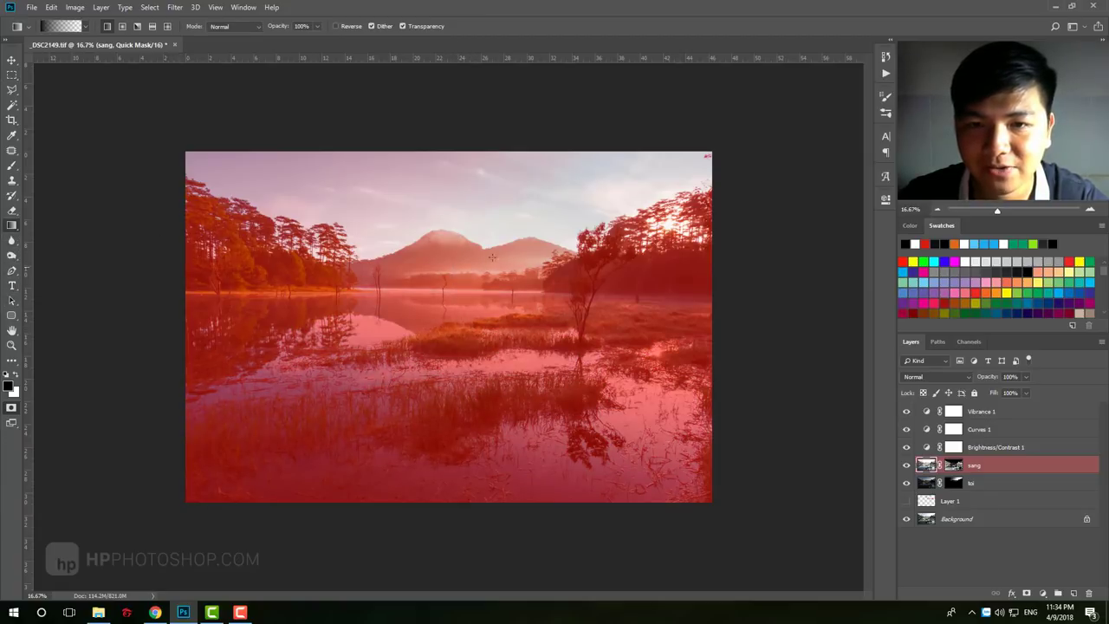
pyautogui.press('z')
pyautogui.keyDown('alt'); pyautogui.click(471, 216); pyautogui.keyUp('alt')
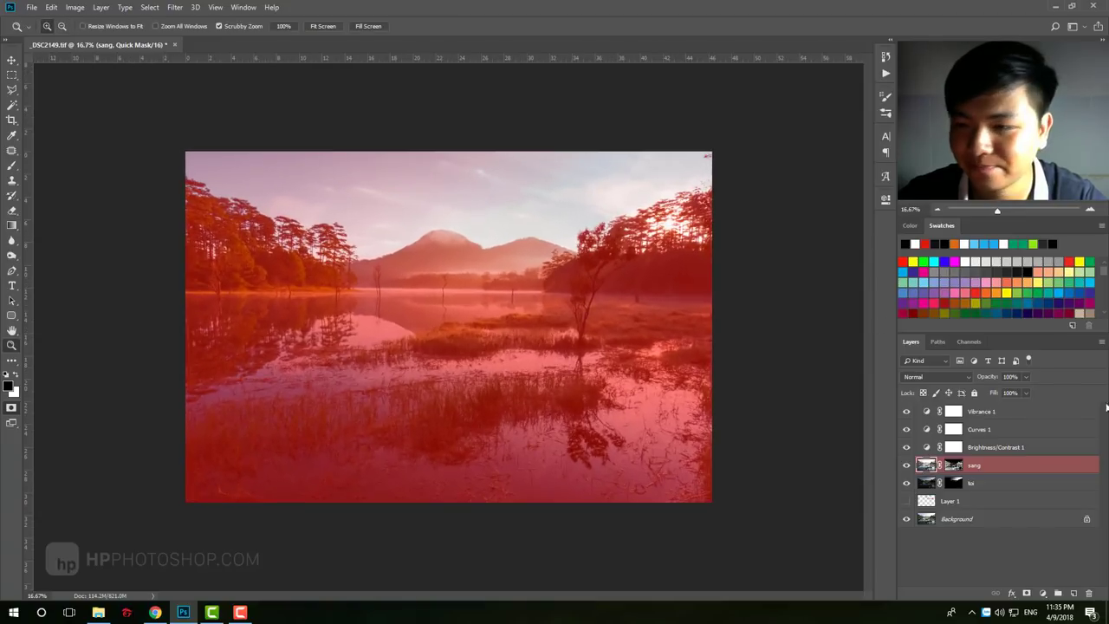
pyautogui.click(11, 407)
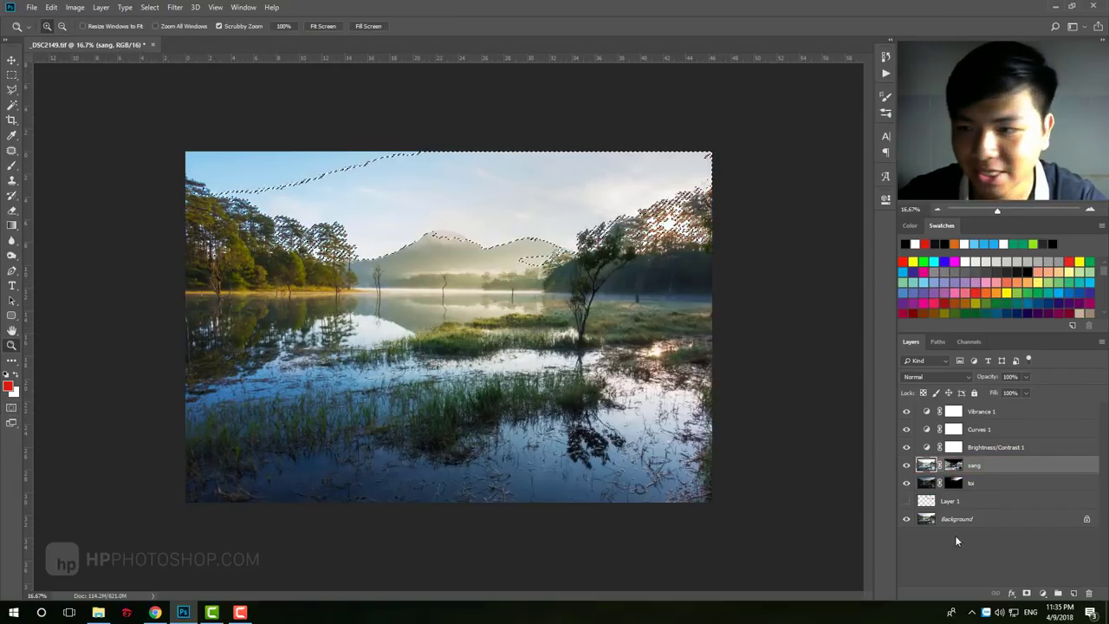
# Step: Add a Hue/Saturation layer with Blues saturation +16 and lightness -5
pyautogui.click(982, 410)
pyautogui.click(1042, 593)
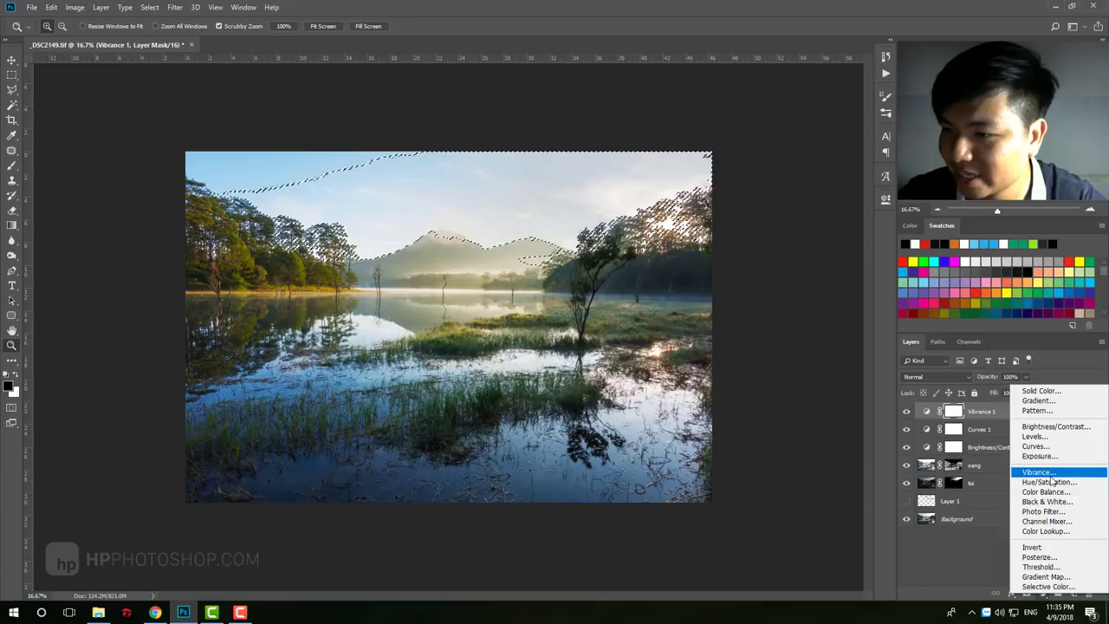
pyautogui.click(1022, 482)
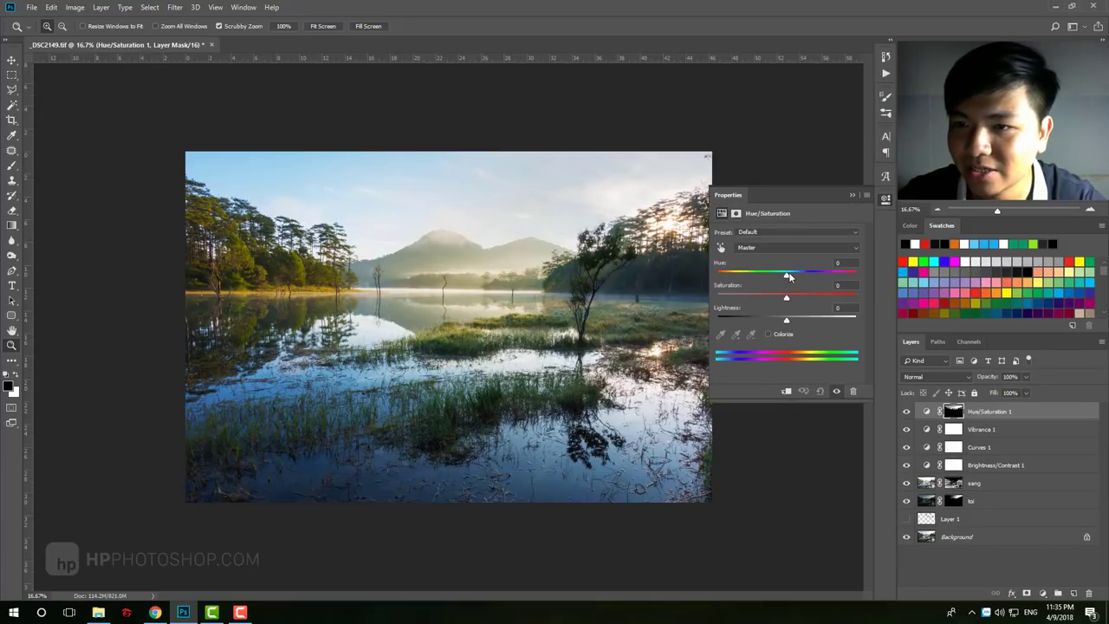
pyautogui.click(789, 248)
pyautogui.click(767, 293)
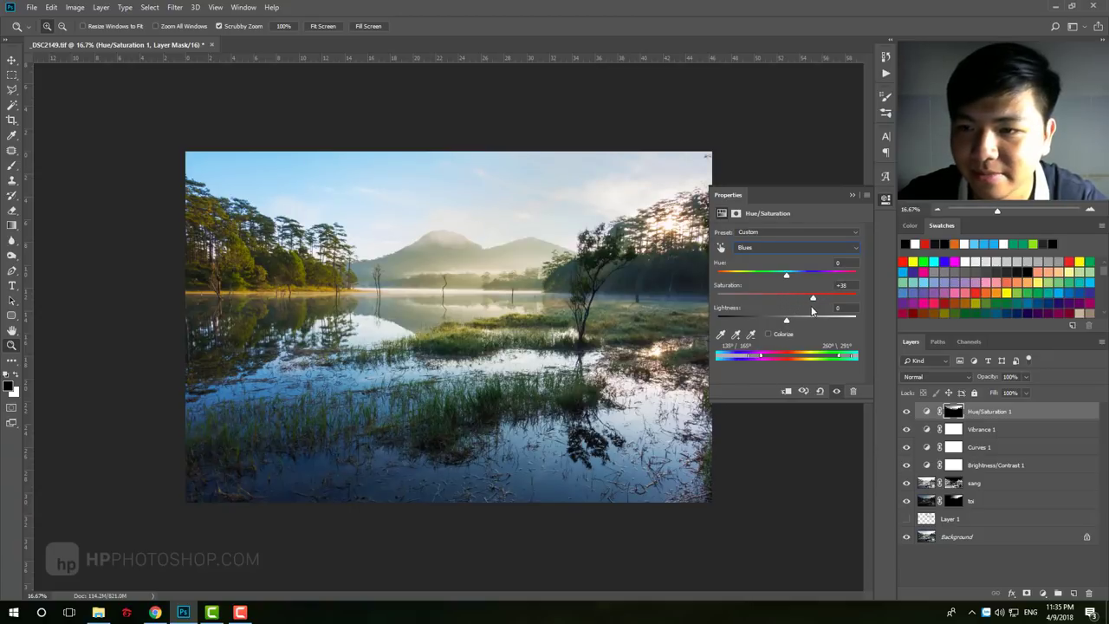
pyautogui.moveTo(812, 310); pyautogui.dragTo(759, 322)
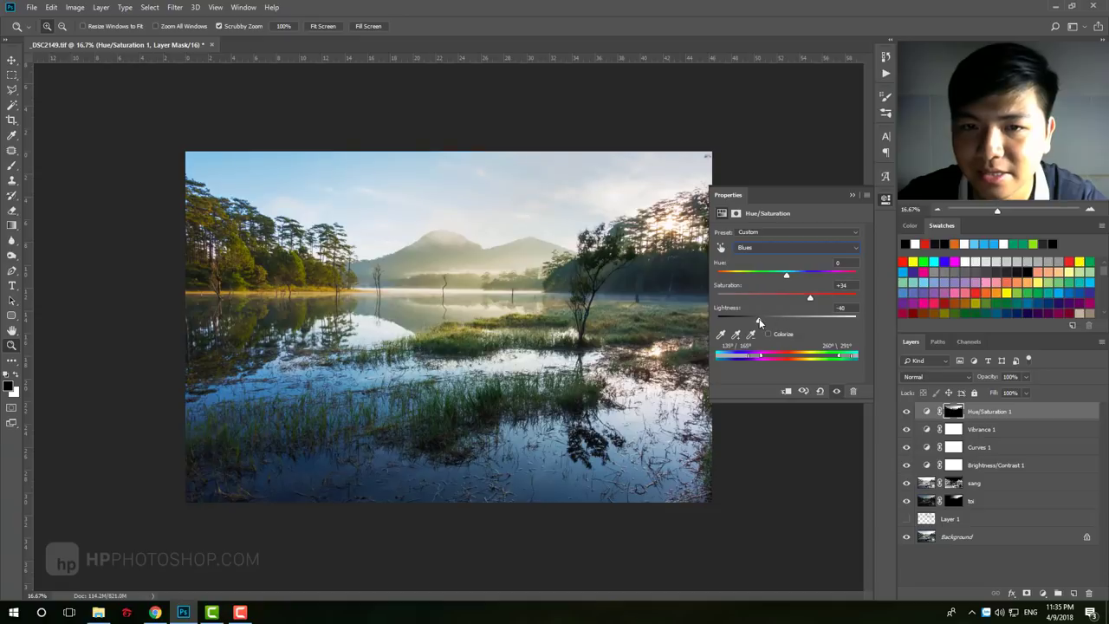
pyautogui.click(851, 196)
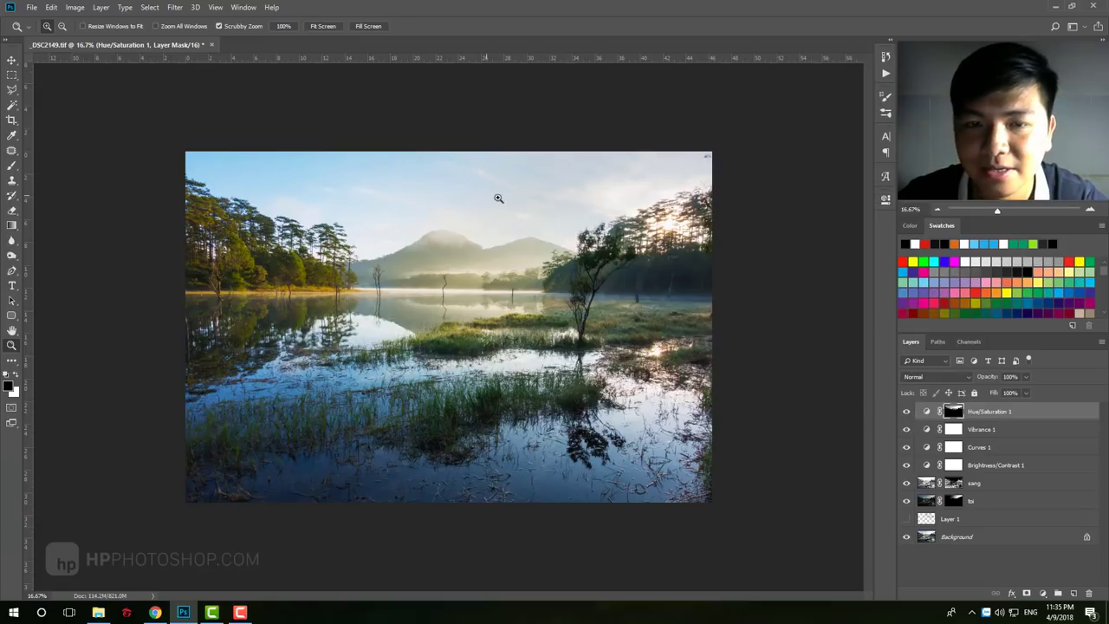
# Step: Toggle Hue/Saturation 1 on and off and inspect the lower-left water up close
pyautogui.hotkey('ctrl', '2')
pyautogui.click(907, 412)
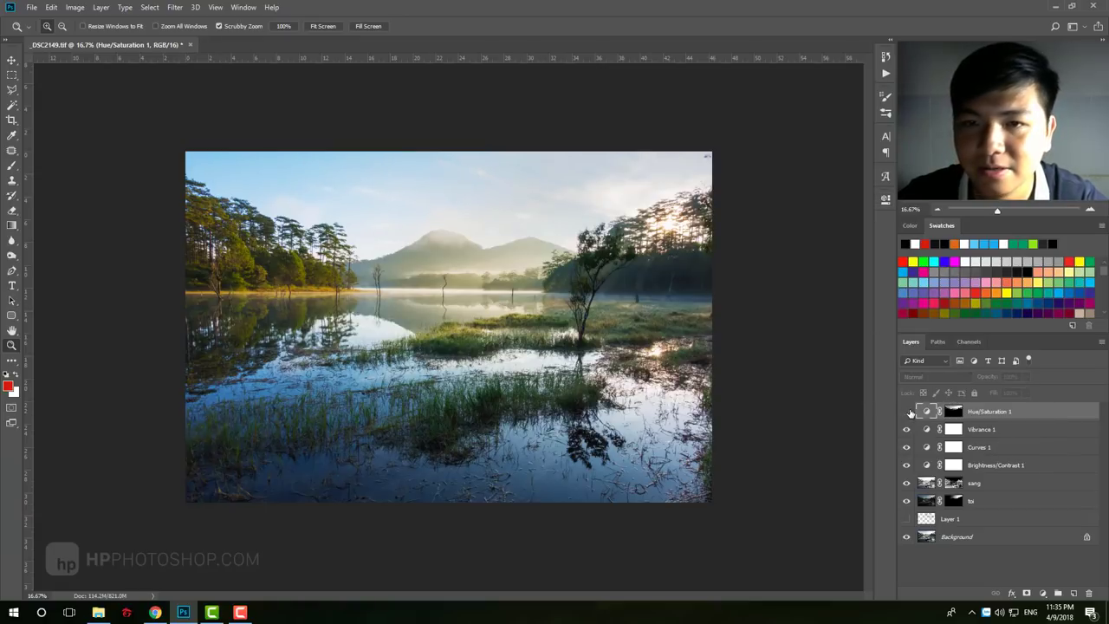
pyautogui.hotkey('ctrl', '-')
pyautogui.hotkey('ctrl', '-')
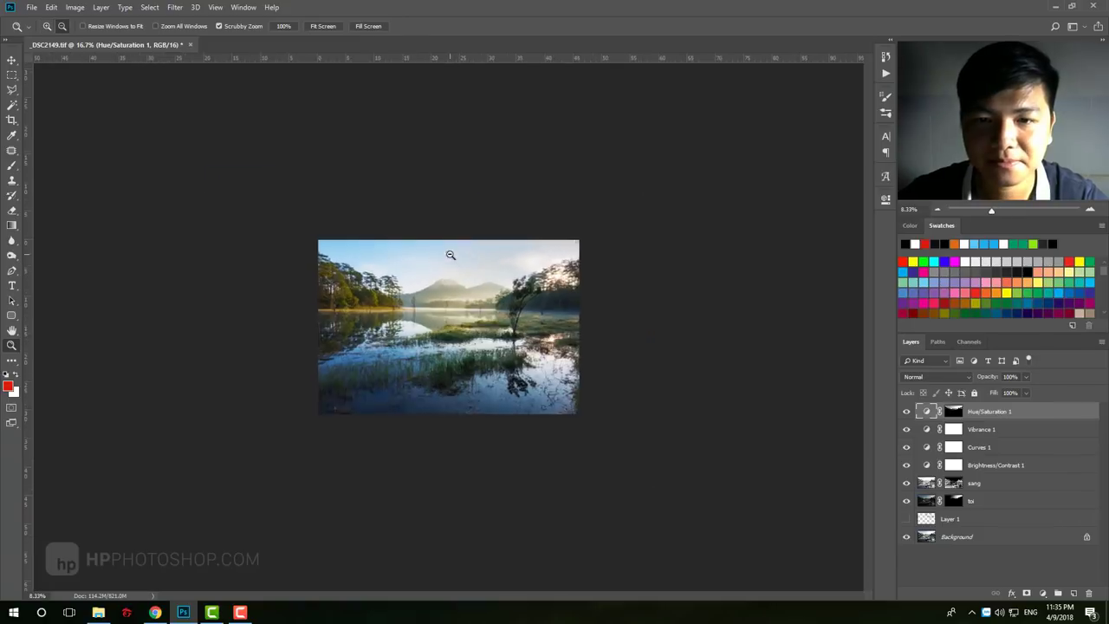
pyautogui.hotkey('ctrl', '+')
pyautogui.hotkey('ctrl', '+')
pyautogui.hotkey('ctrl', '+')
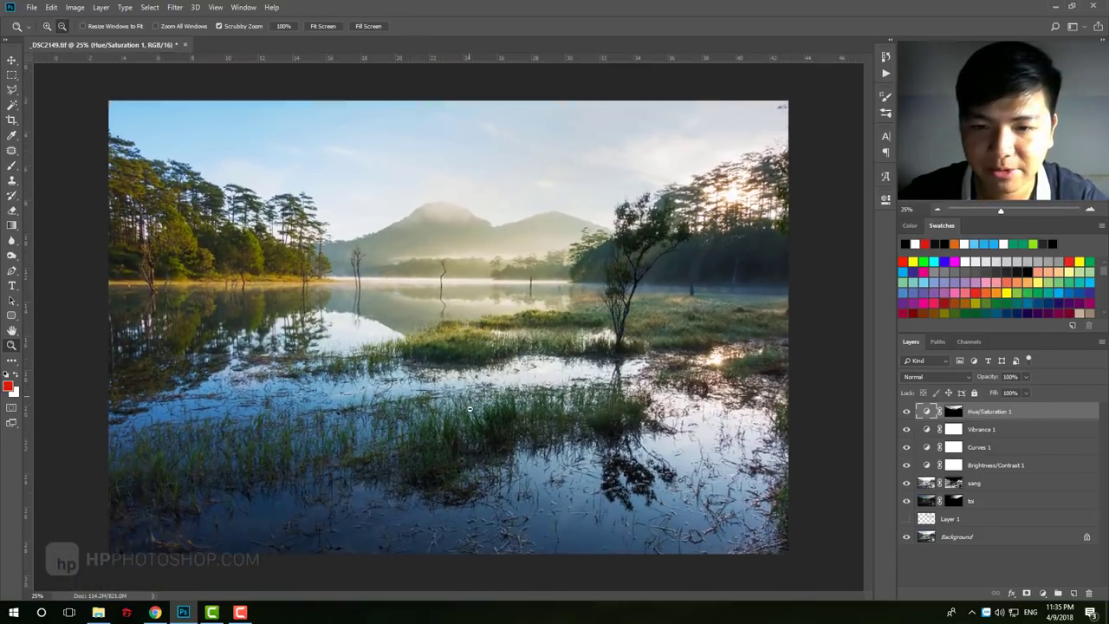
pyautogui.hotkey('ctrl', '-')
pyautogui.hotkey('ctrl', '+')
pyautogui.hotkey('ctrl', '-')
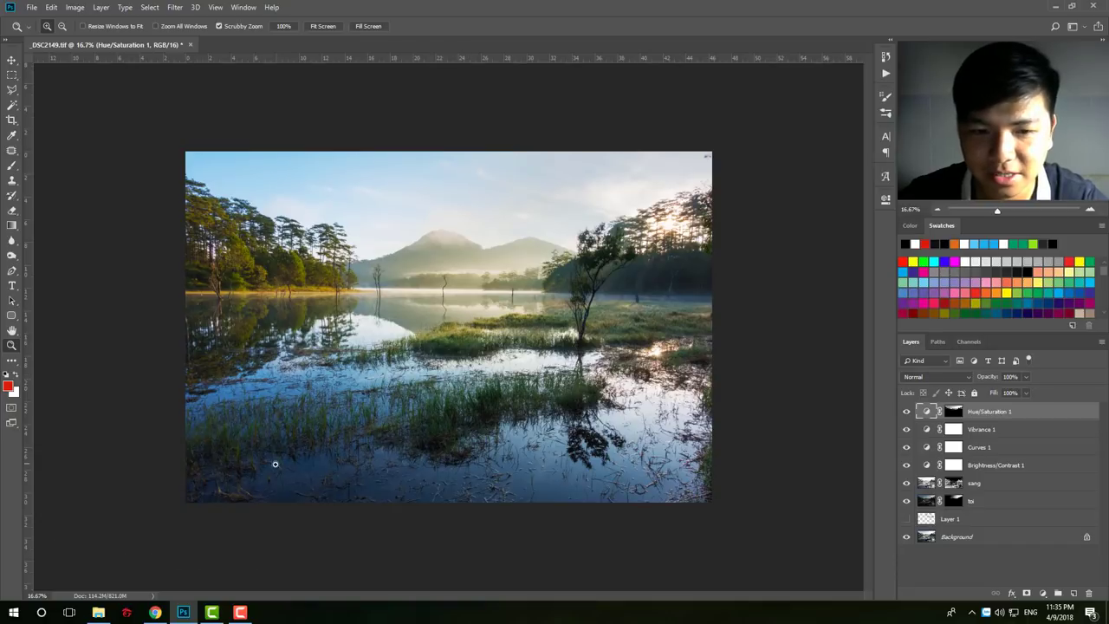
pyautogui.moveTo(274, 463)
pyautogui.mouseDown()
pyautogui.moveTo(332, 463)
pyautogui.moveTo(292, 460)
pyautogui.moveTo(313, 508)
pyautogui.moveTo(337, 510)
pyautogui.moveTo(347, 491)
pyautogui.moveTo(487, 387)
pyautogui.moveTo(445, 435)
pyautogui.mouseUp()
pyautogui.moveTo(460, 255); pyautogui.dragTo(448, 272)
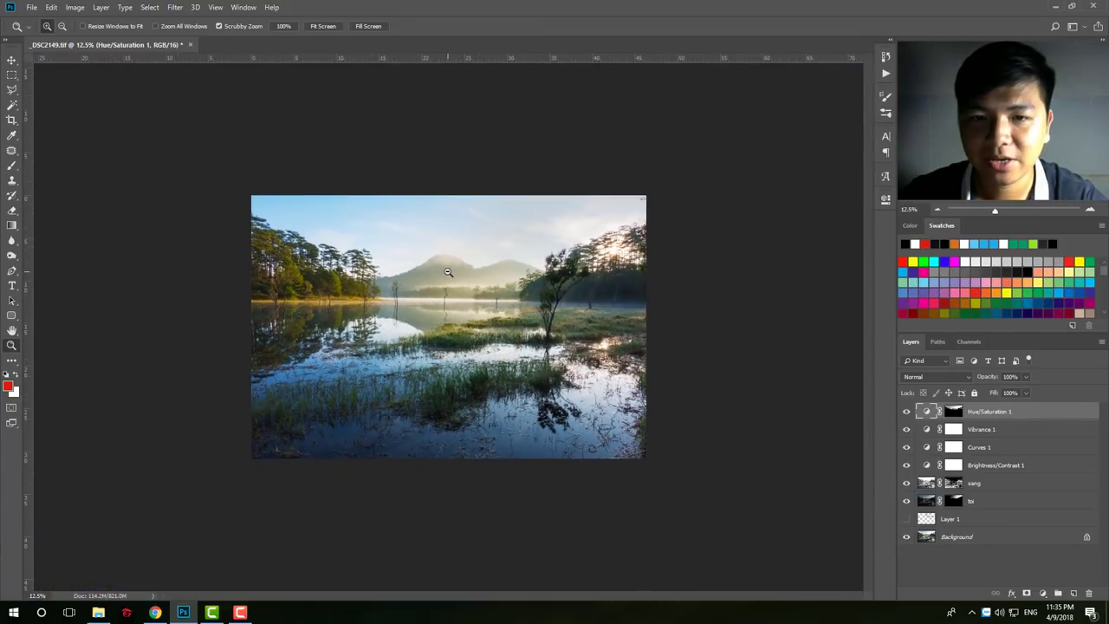
pyautogui.click(446, 272)
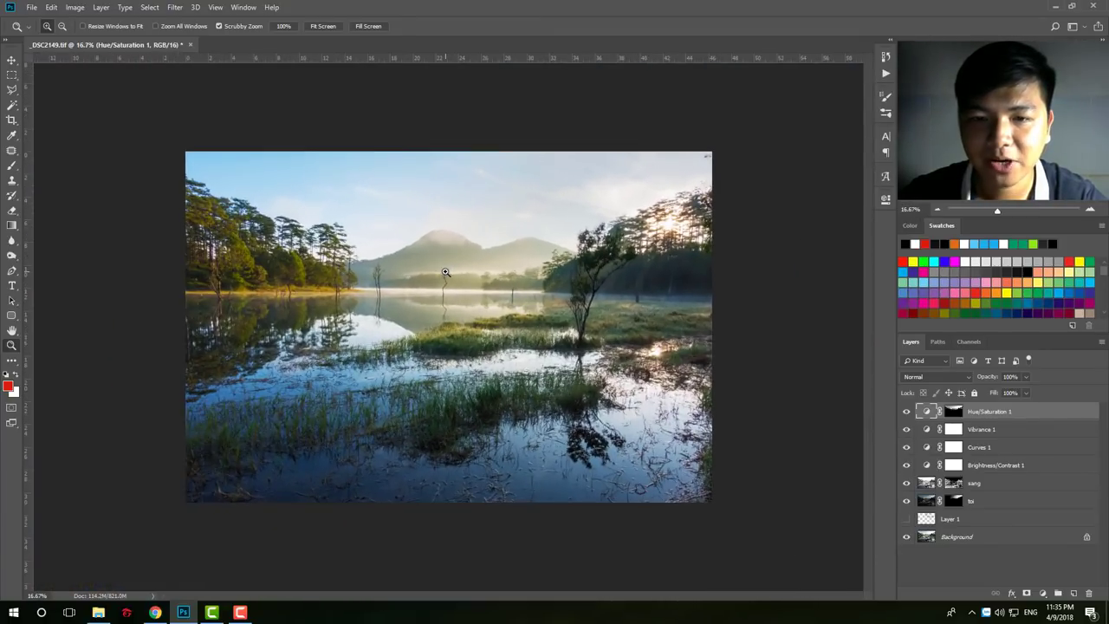
pyautogui.click(967, 342)
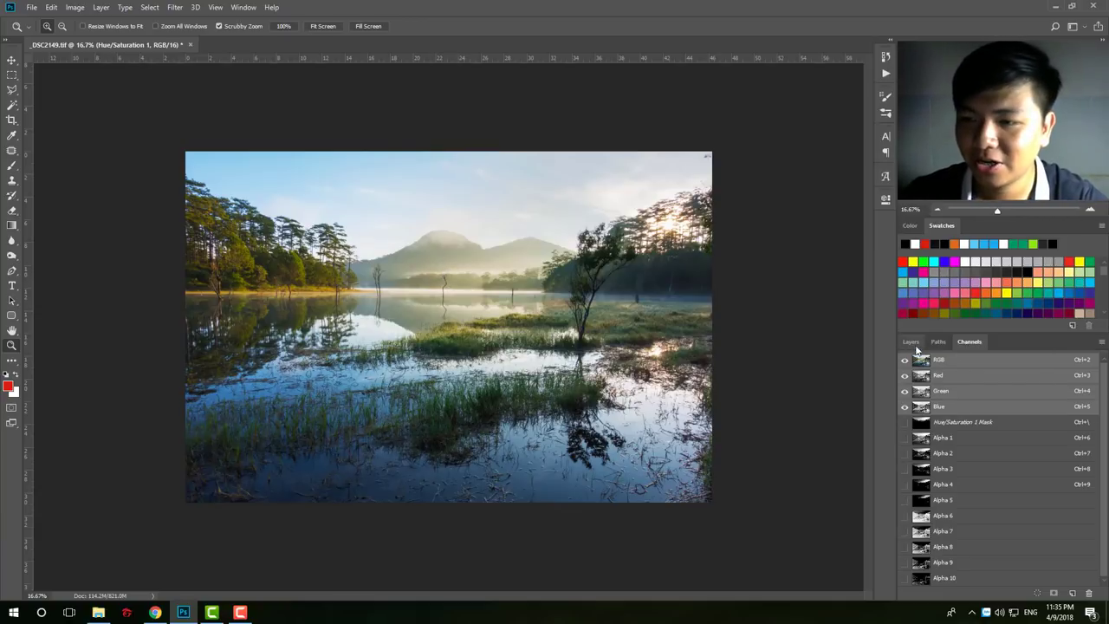
# Step: Preview the Alpha 1, Alpha 2 and Alpha 3 luminosity masks
pyautogui.click(924, 428)
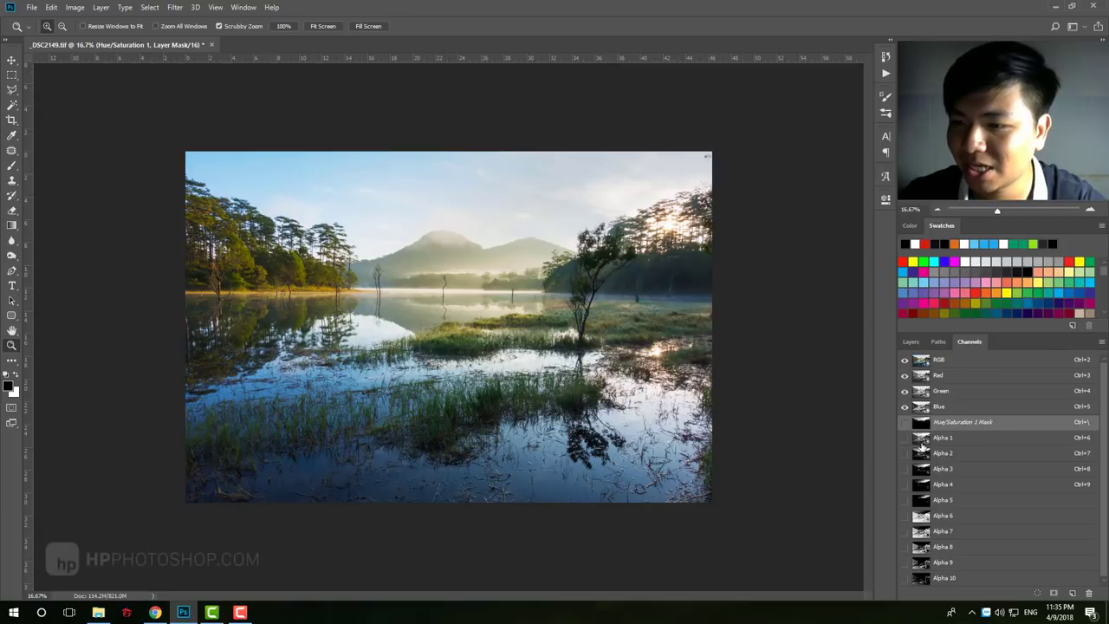
pyautogui.click(934, 439)
pyautogui.click(950, 468)
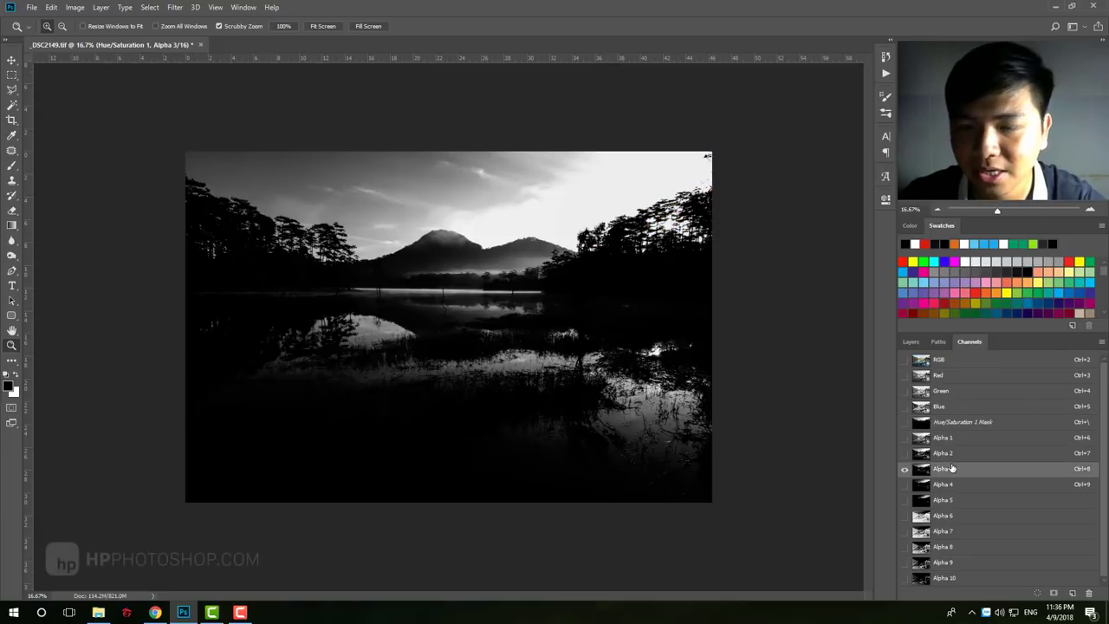
pyautogui.click(959, 454)
pyautogui.click(960, 455)
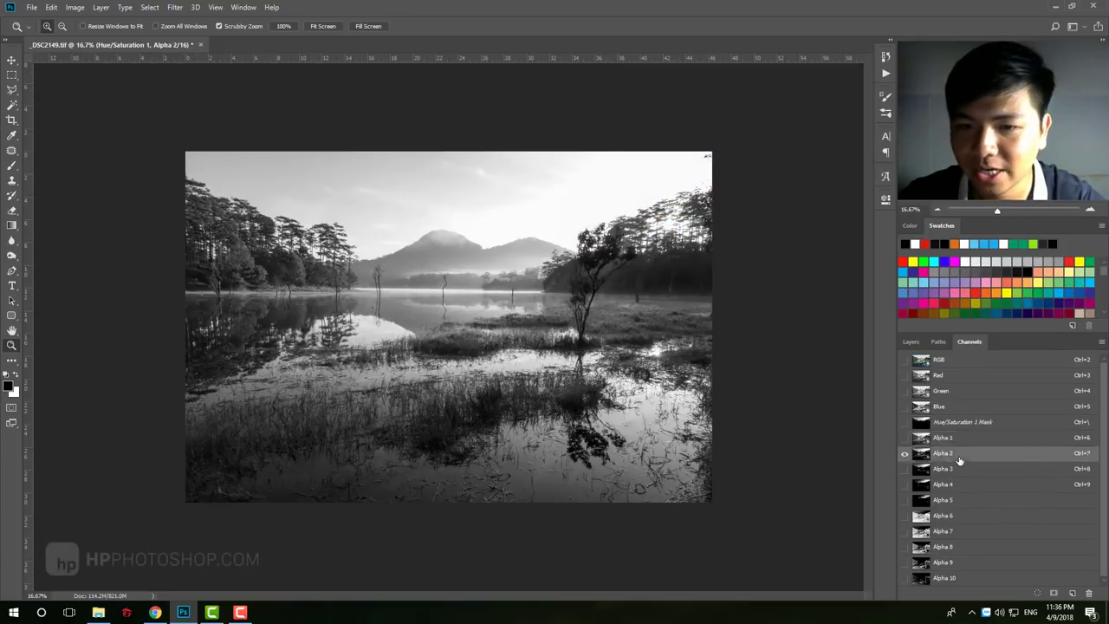
# Step: Load Alpha 1 as a selection over the full-colour RGB photo
pyautogui.hotkey('ctrl', '2')
pyautogui.keyDown('ctrl'); pyautogui.click(922, 438); pyautogui.keyUp('ctrl')
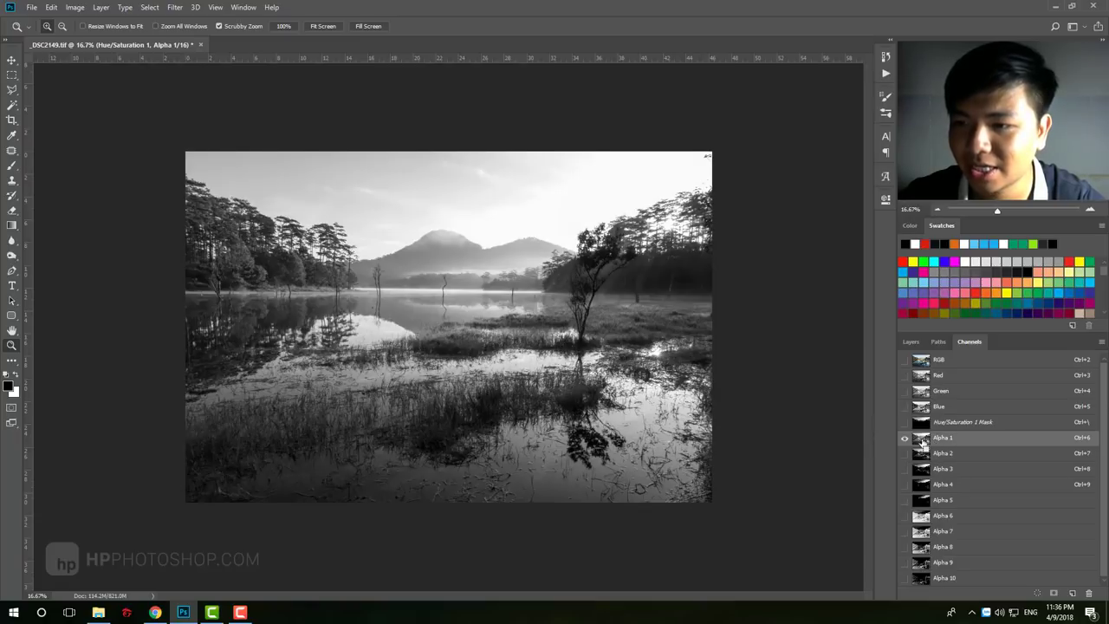
pyautogui.click(911, 341)
pyautogui.click(969, 341)
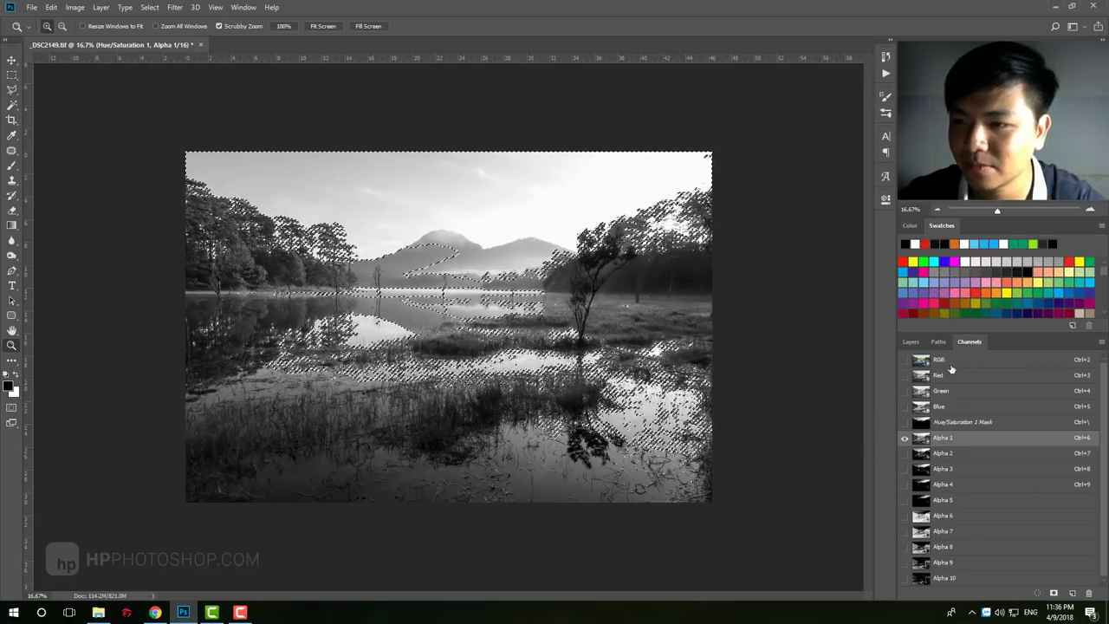
pyautogui.click(953, 361)
pyautogui.click(911, 341)
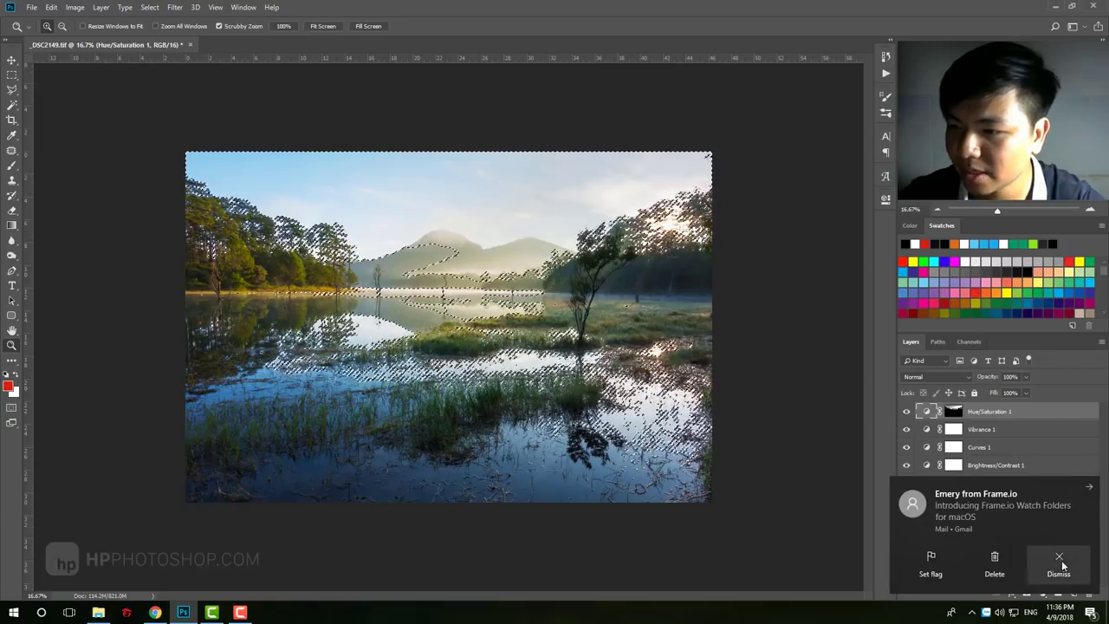
pyautogui.hotkey('ctrl', 'd')
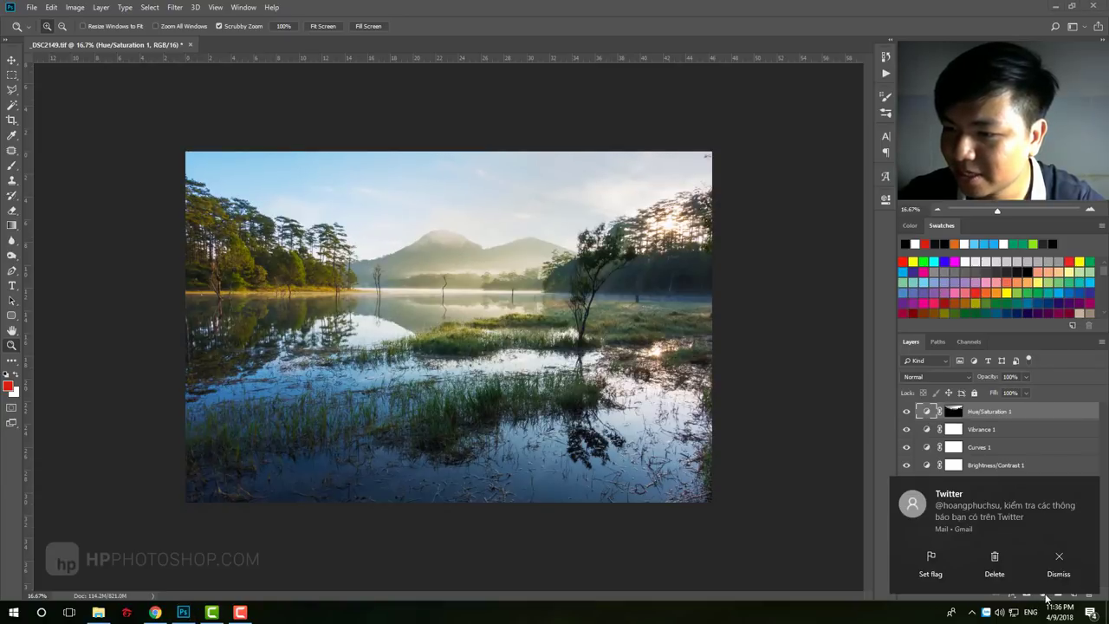
pyautogui.click(1052, 570)
pyautogui.hotkey('ctrl', 'shift', 'd')
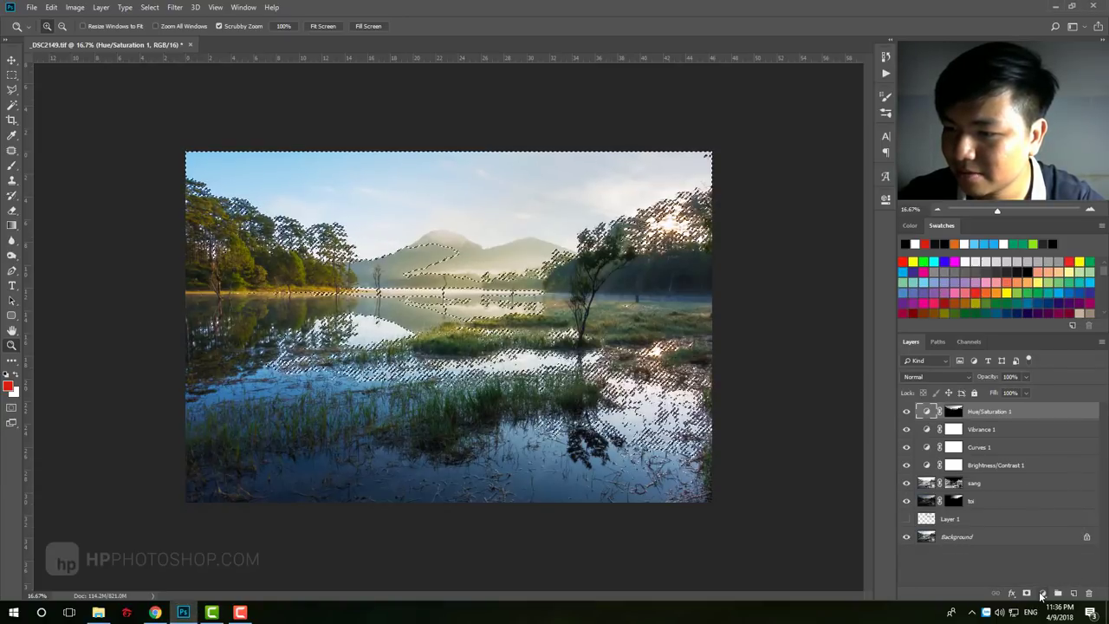
# Step: Add a Gradient Map layer with an orange-to-mid-grey gradient in Soft Light mode
pyautogui.click(1042, 595)
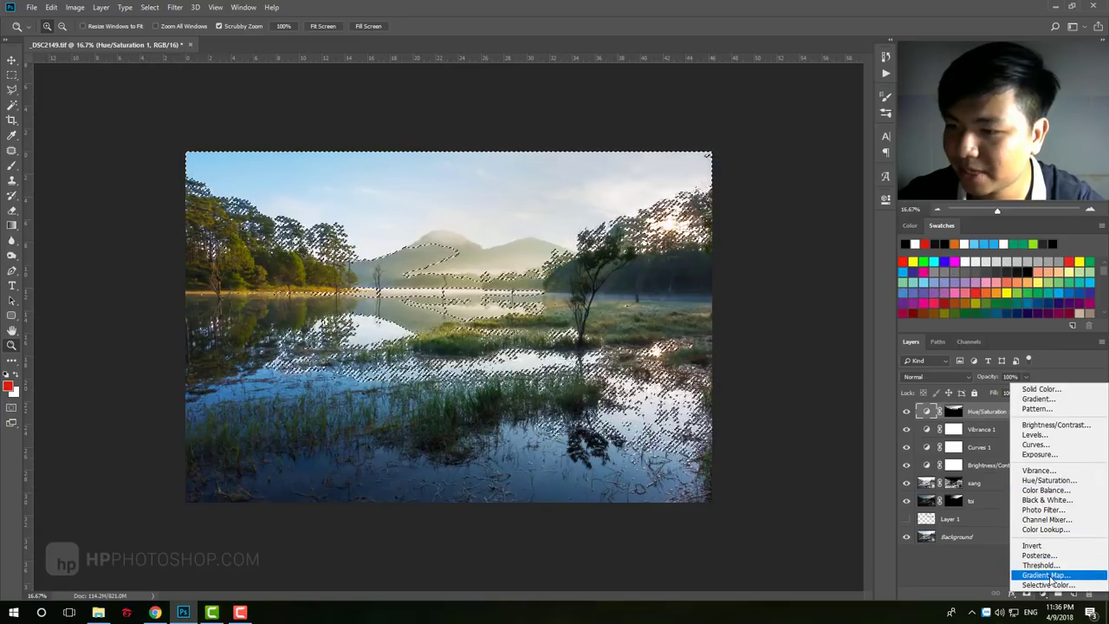
pyautogui.click(1046, 575)
pyautogui.click(753, 236)
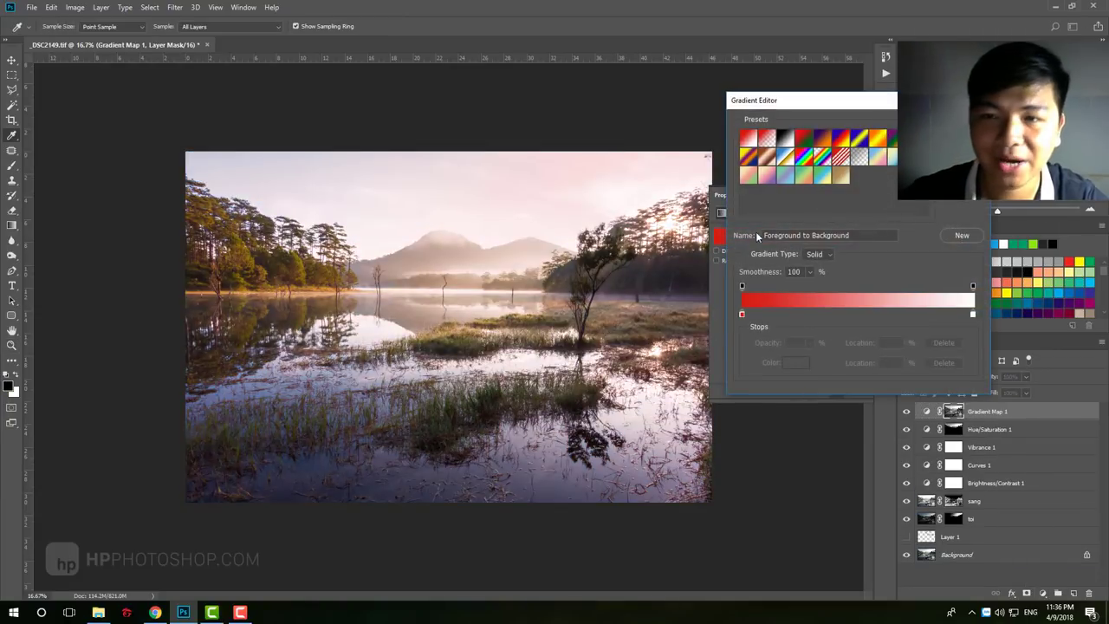
pyautogui.click(742, 314)
pyautogui.click(796, 362)
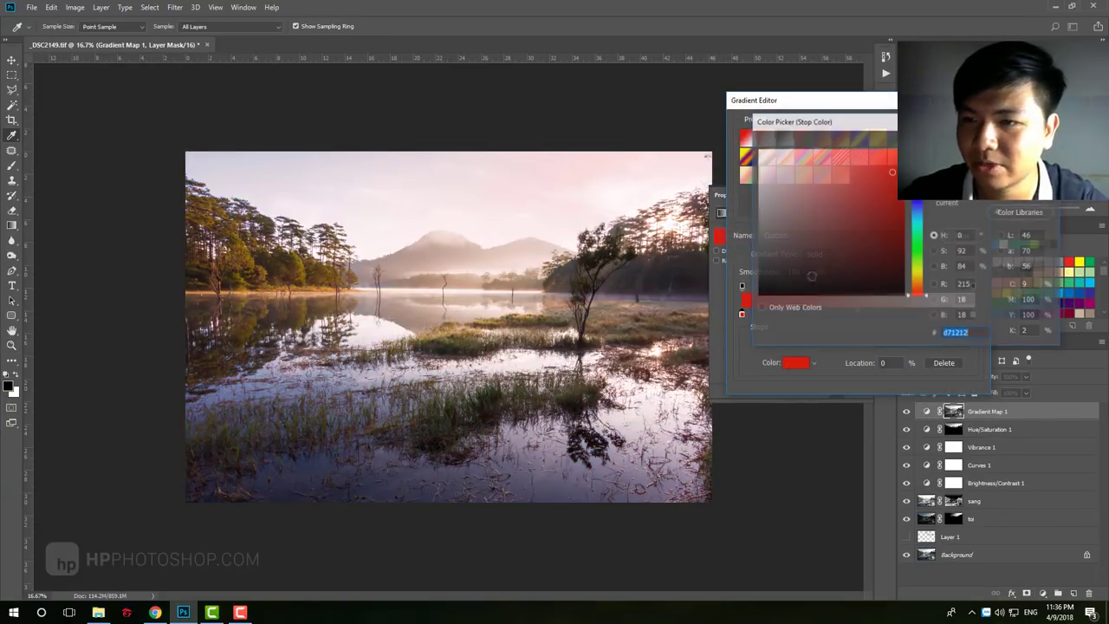
pyautogui.click(917, 282)
pyautogui.click(894, 154)
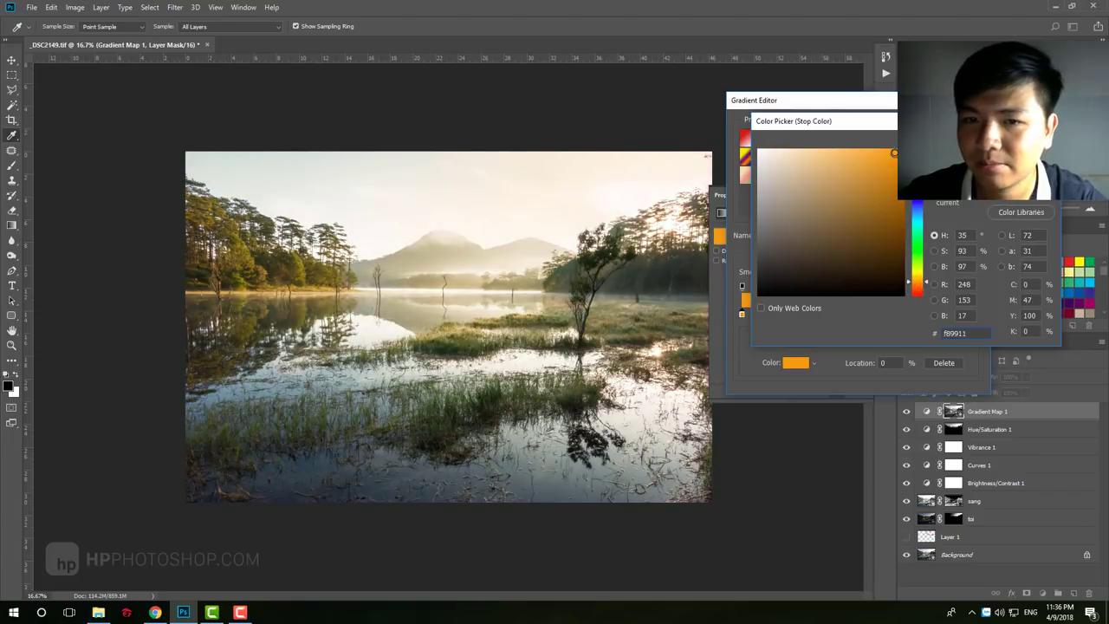
pyautogui.press('Return')
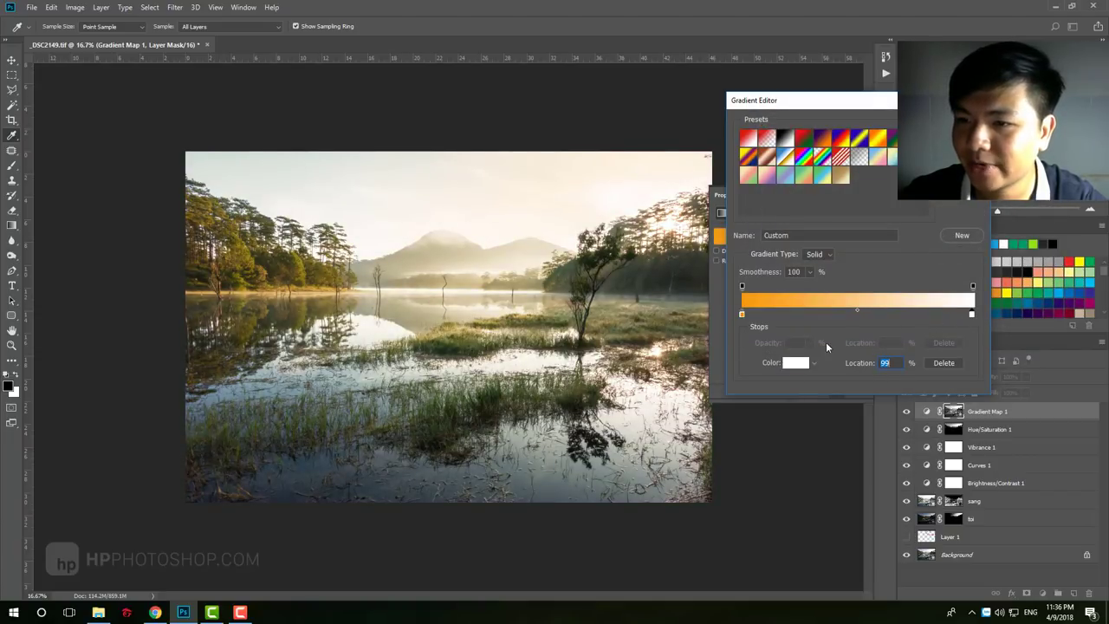
pyautogui.click(796, 362)
pyautogui.click(755, 209)
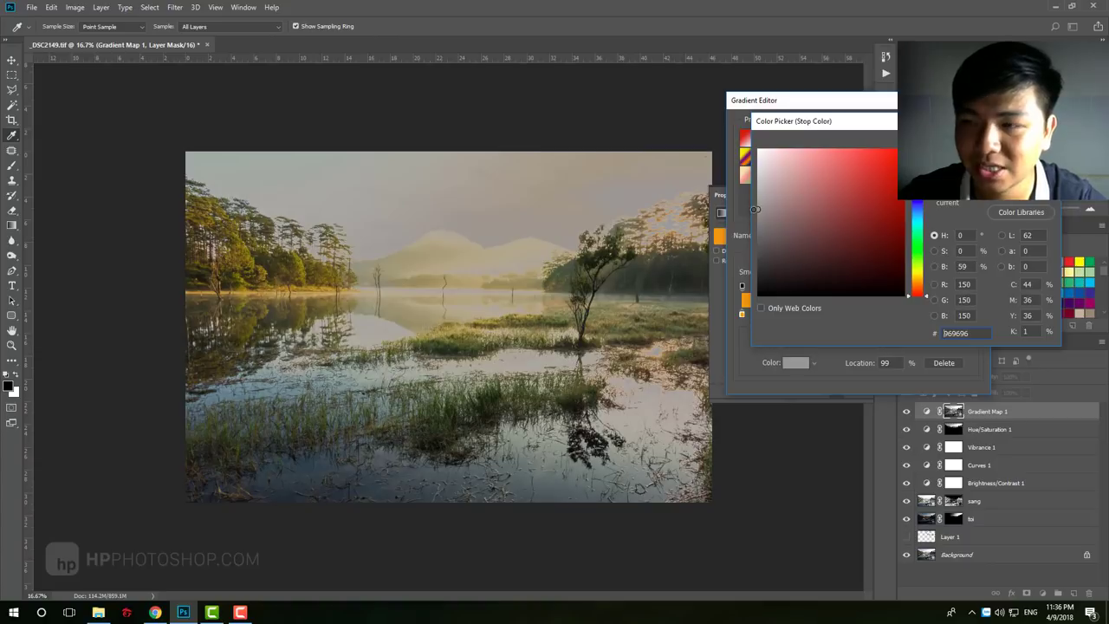
pyautogui.press('Return')
pyautogui.press('Return')
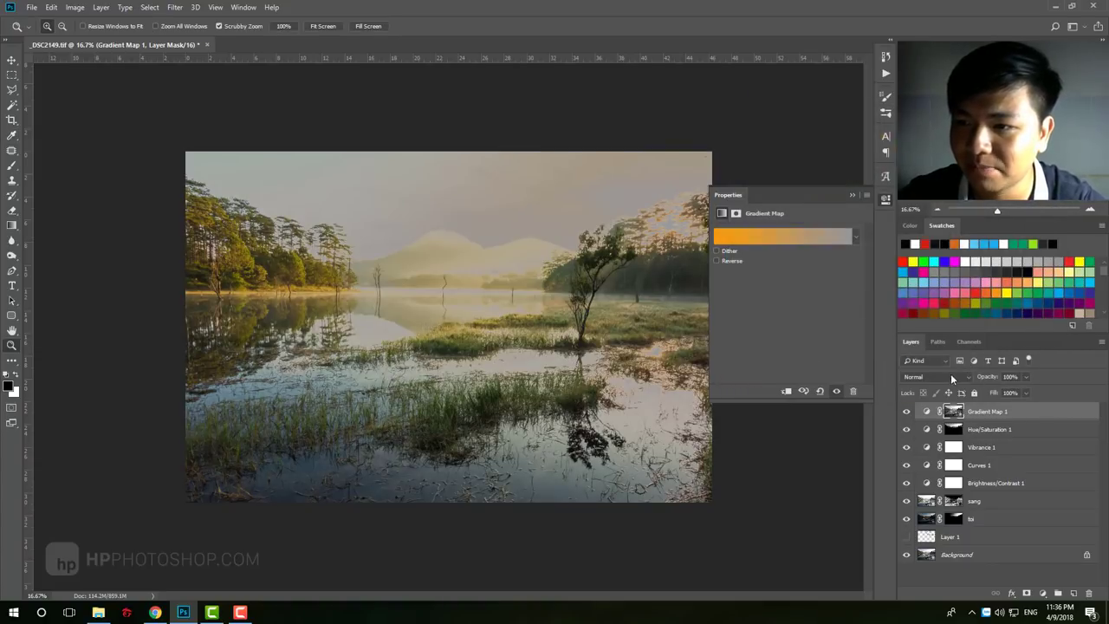
pyautogui.click(951, 373)
pyautogui.click(914, 236)
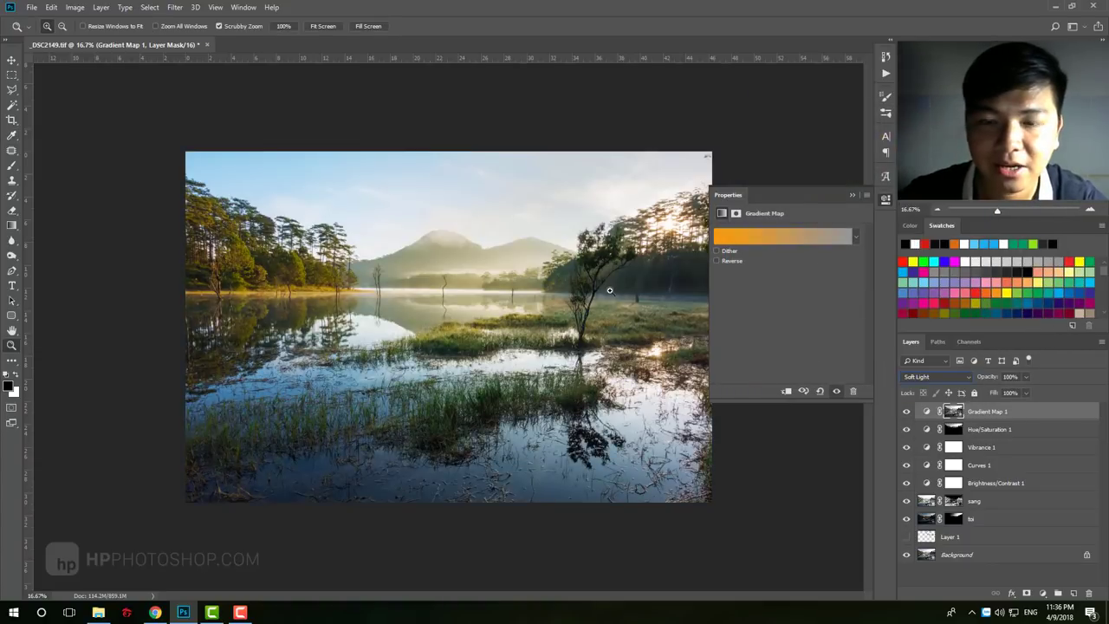
# Step: Lighten the gradient's grey stop and shift the left stop toward red-orange
pyautogui.click(798, 242)
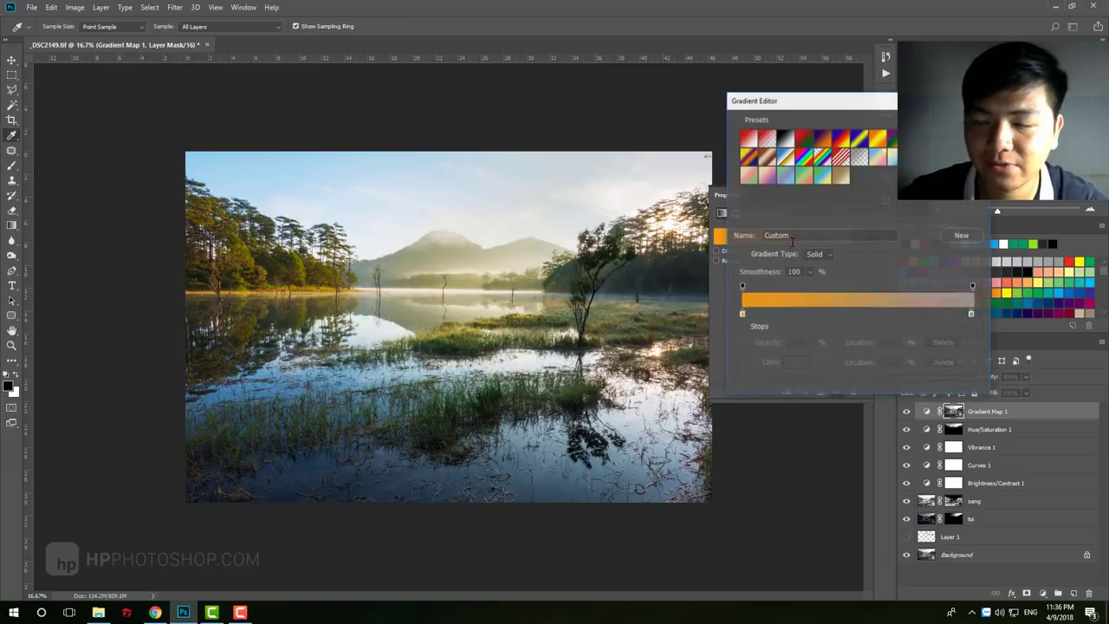
pyautogui.click(972, 315)
pyautogui.doubleClick(973, 315)
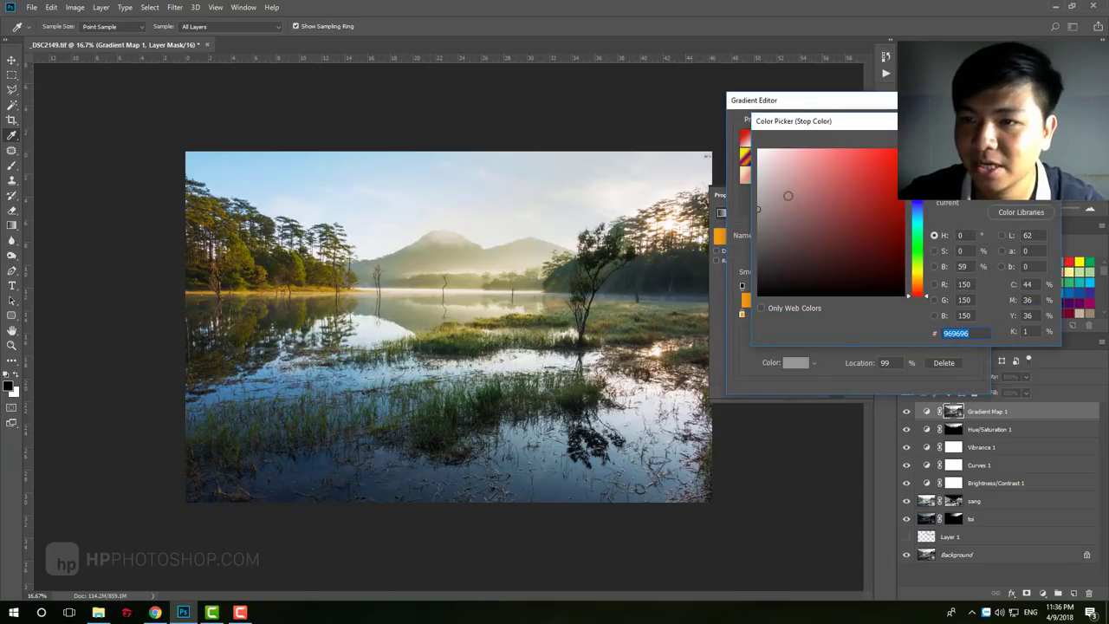
pyautogui.moveTo(788, 196)
pyautogui.mouseDown()
pyautogui.moveTo(747, 192)
pyautogui.moveTo(776, 218)
pyautogui.mouseUp()
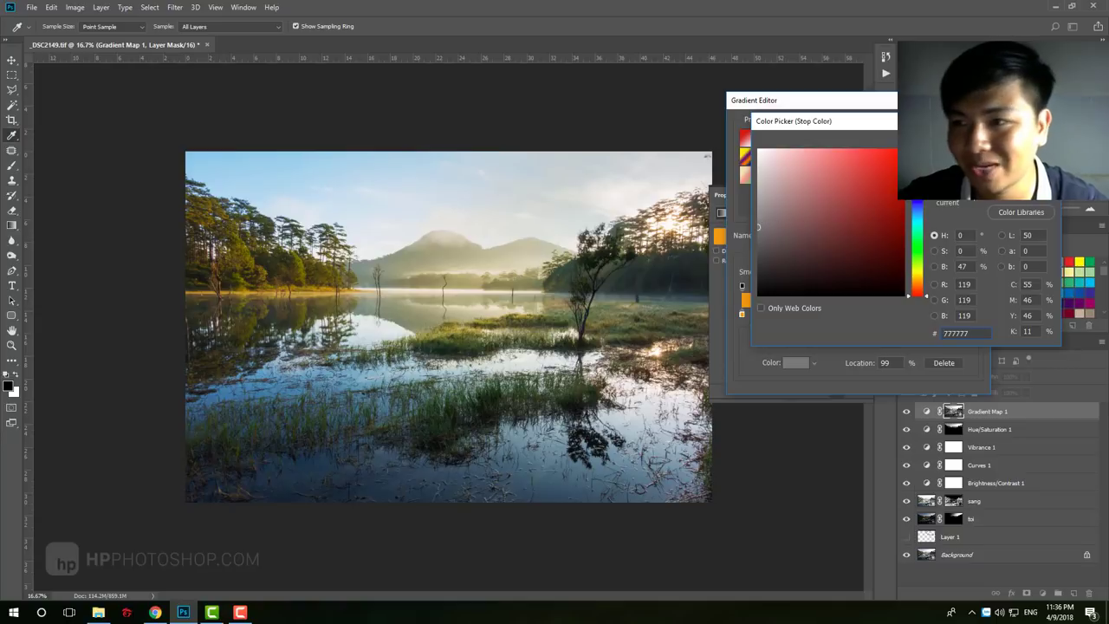
pyautogui.press('Return')
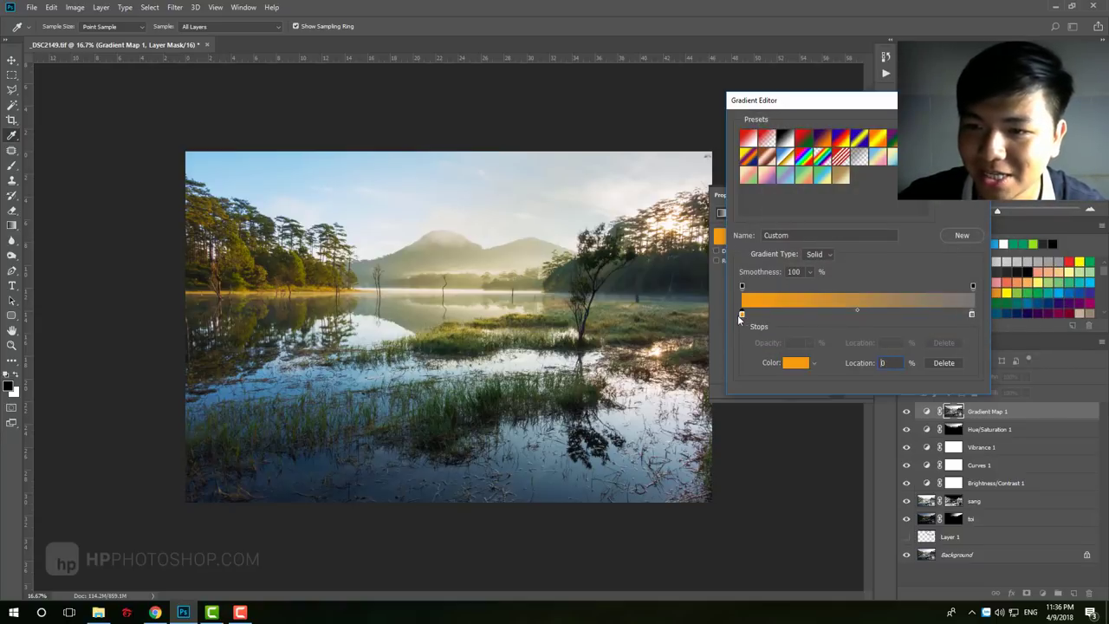
pyautogui.click(804, 367)
pyautogui.click(920, 292)
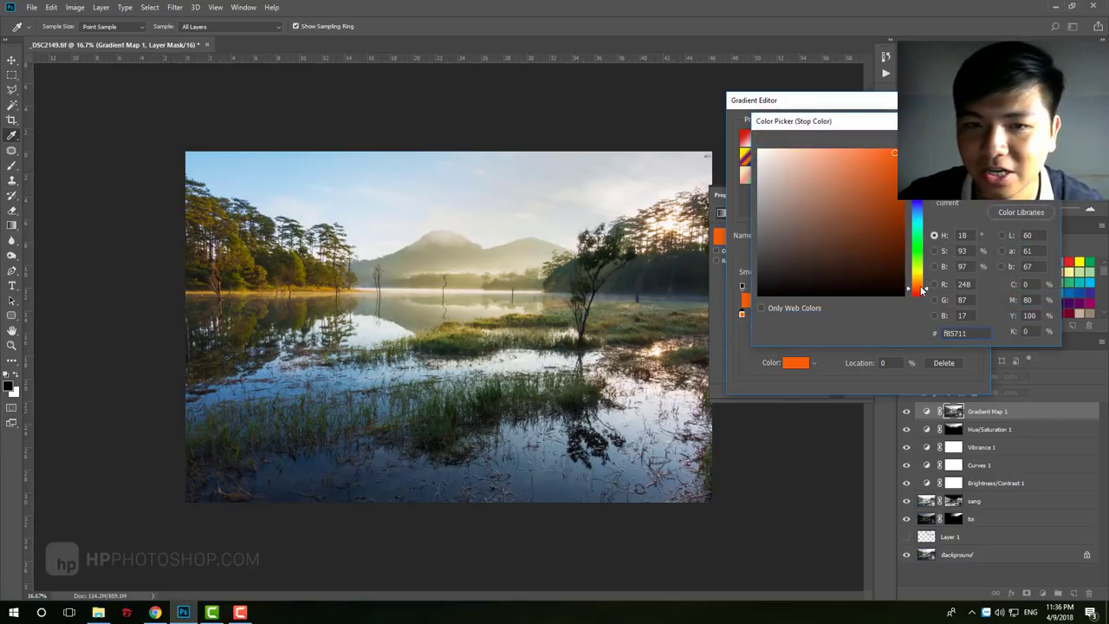
pyautogui.moveTo(922, 290); pyautogui.dragTo(922, 293)
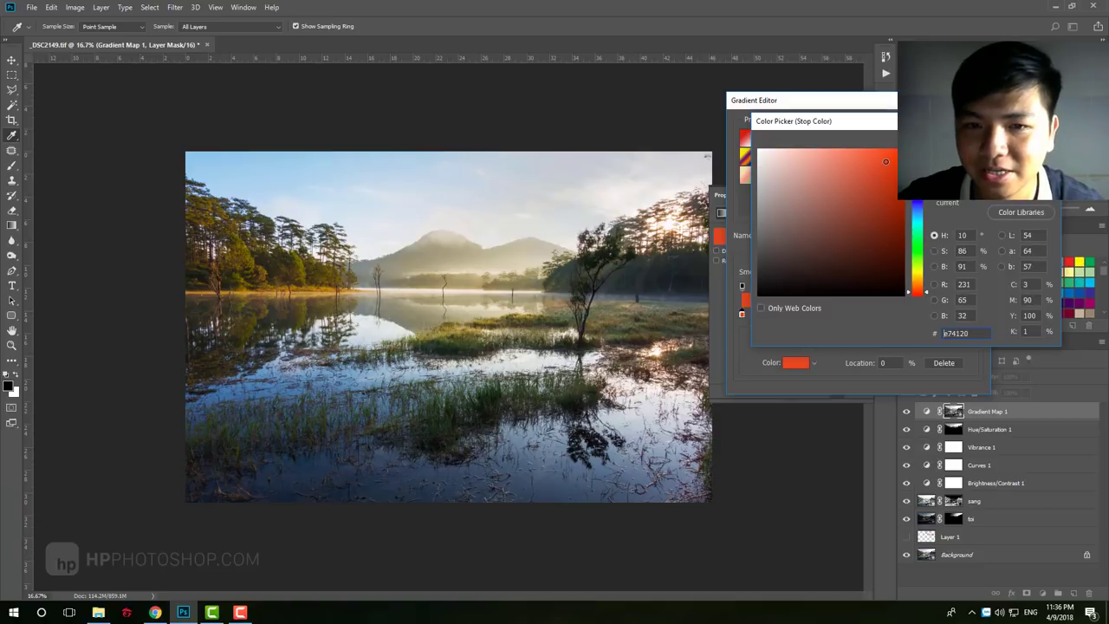
pyautogui.press('Return')
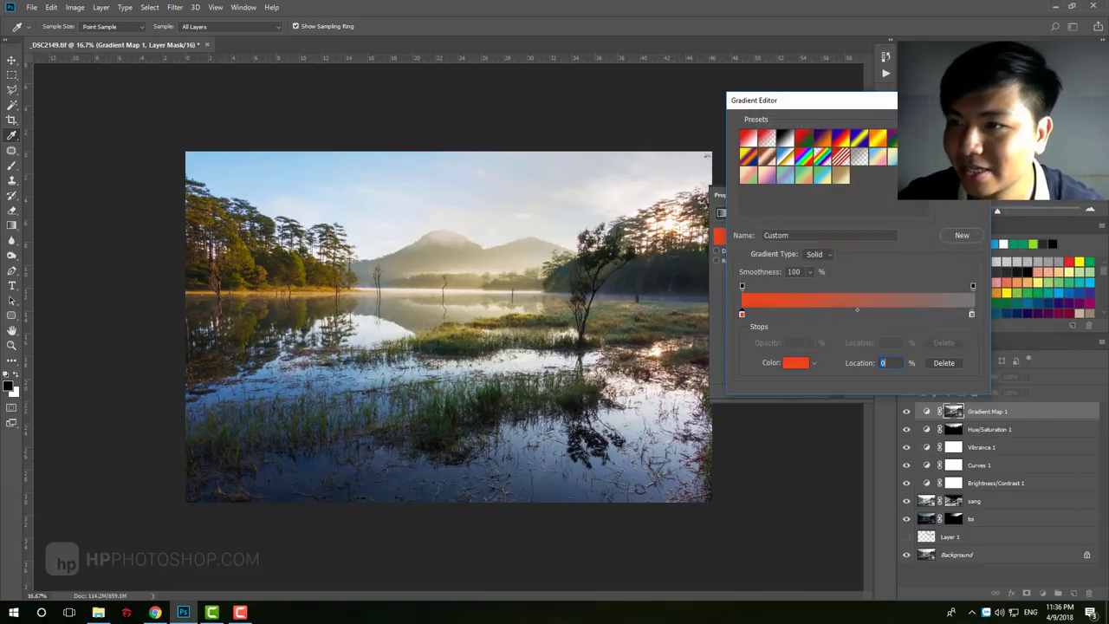
pyautogui.press('Return')
pyautogui.press('z')
pyautogui.click(851, 196)
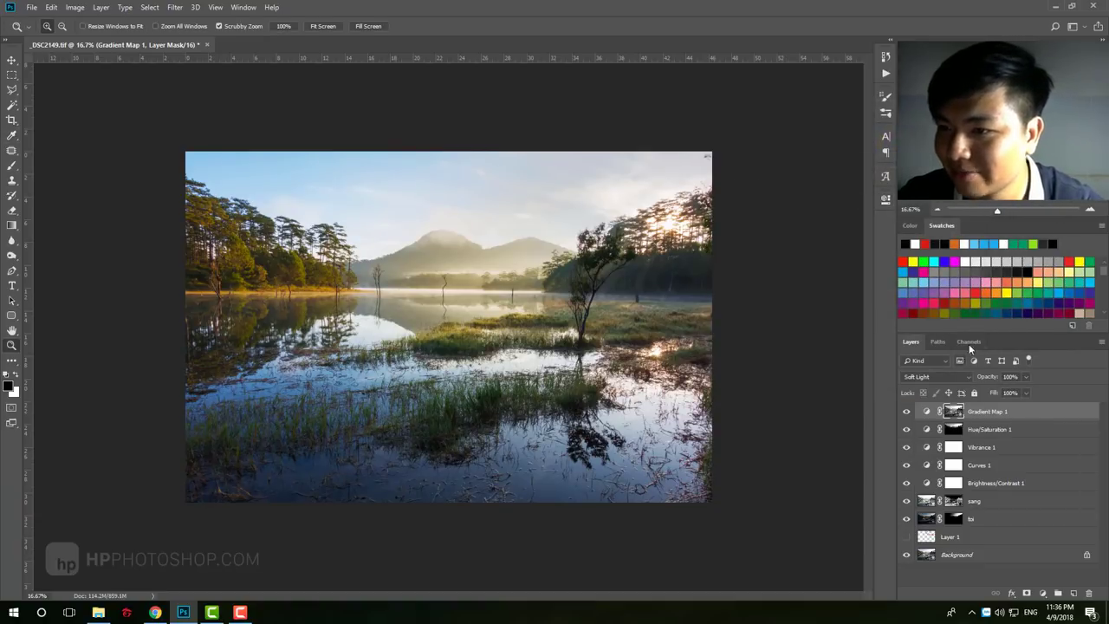
pyautogui.click(969, 342)
# Step: Compare the Alpha 6, 7 and 8 masks, load Alpha 8 as a selection, then return to RGB
pyautogui.click(958, 517)
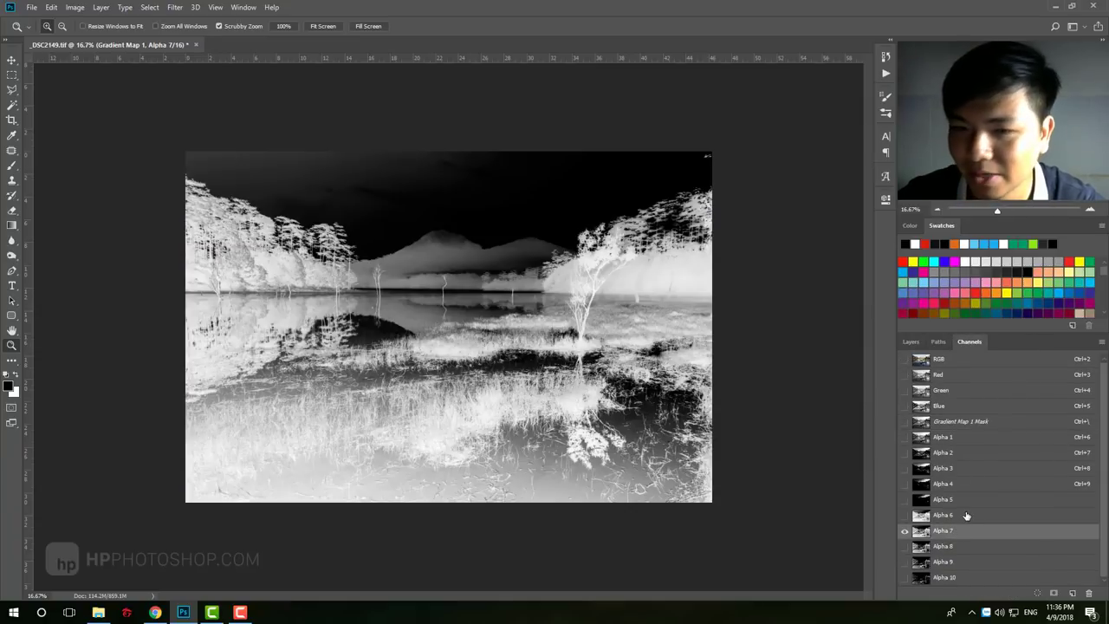
pyautogui.click(965, 532)
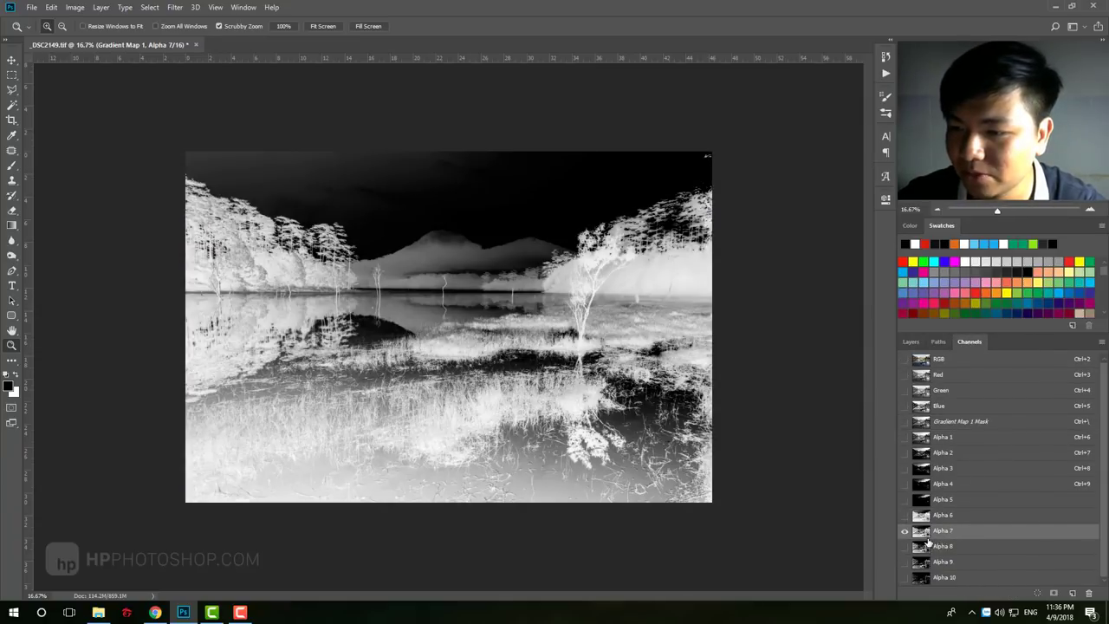
pyautogui.click(931, 546)
pyautogui.click(966, 531)
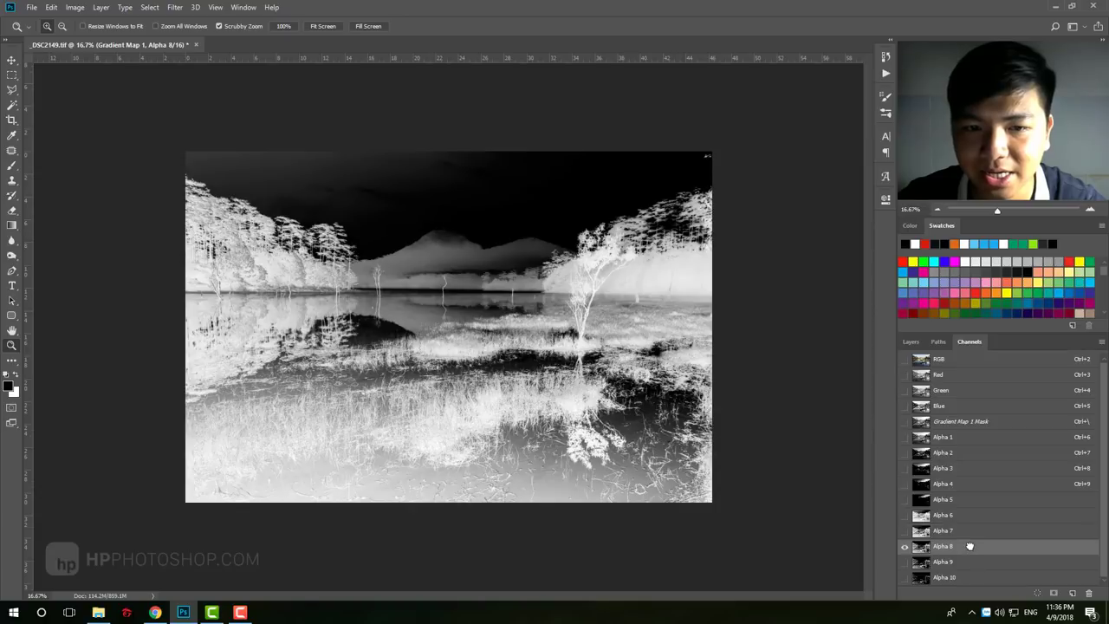
pyautogui.keyDown('ctrl'); pyautogui.click(928, 544); pyautogui.keyUp('ctrl')
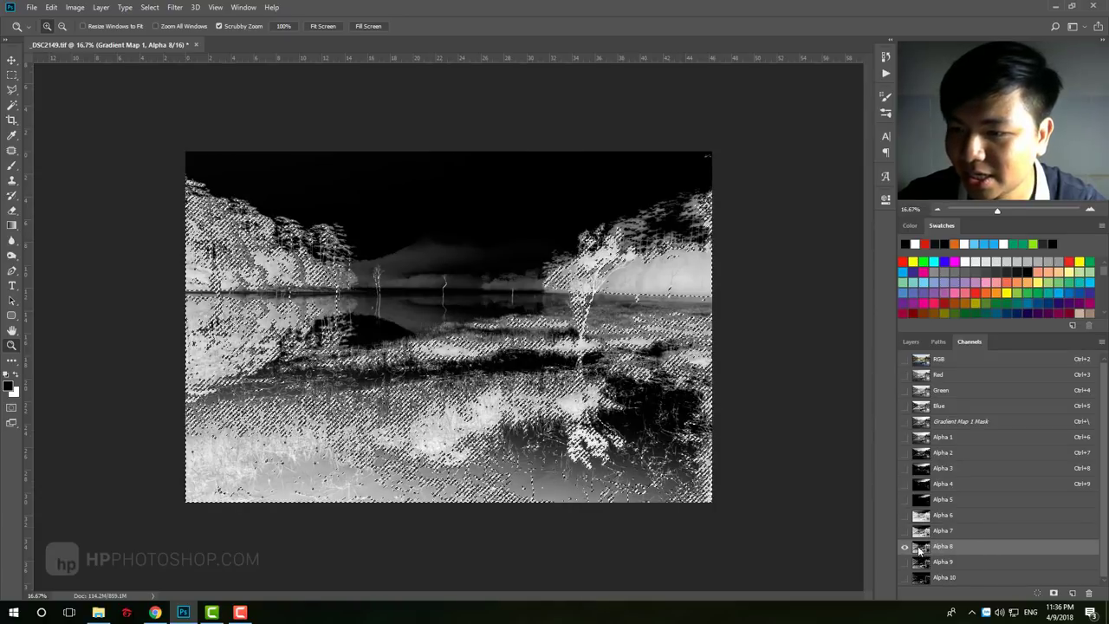
pyautogui.click(911, 341)
pyautogui.click(969, 341)
pyautogui.click(970, 364)
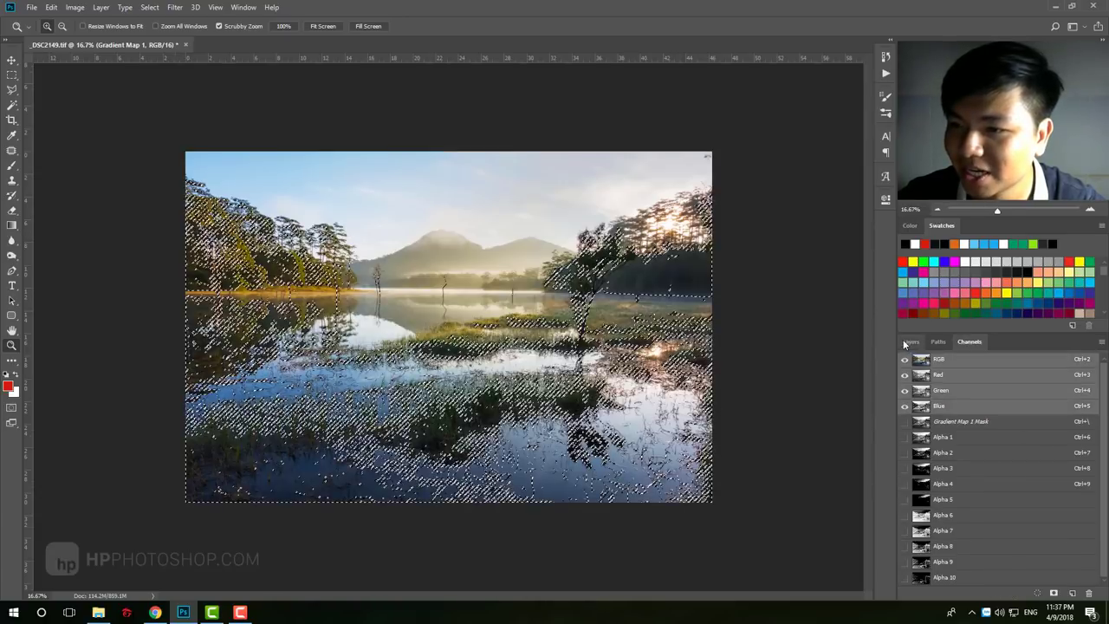
pyautogui.click(910, 342)
# Step: Add a second Gradient Map layer with a strong blue to mid grey gradient
pyautogui.click(1043, 594)
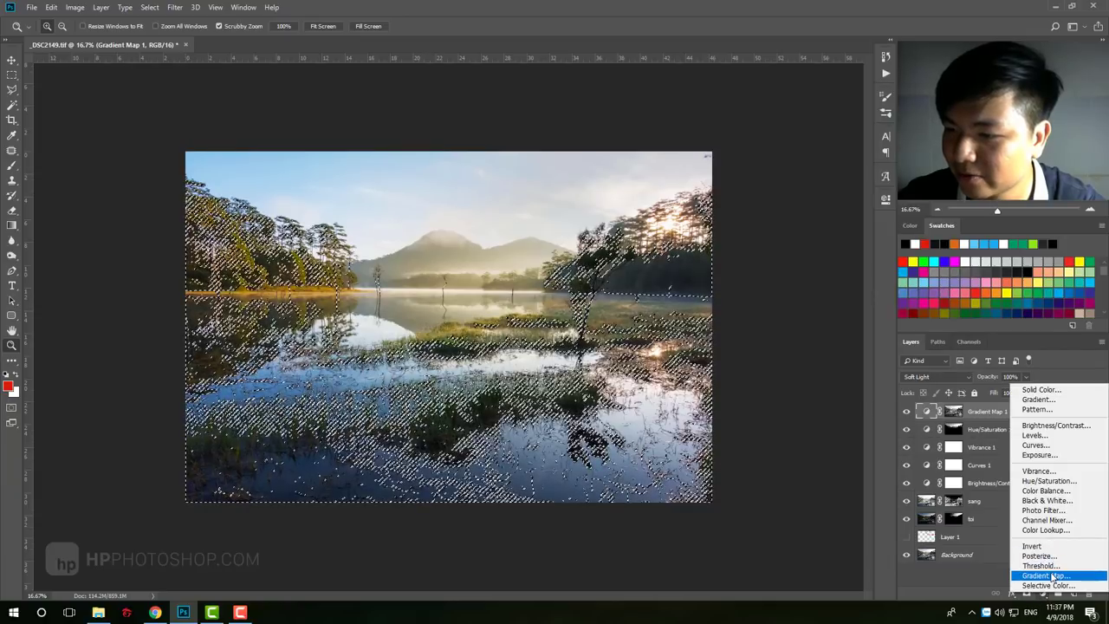
pyautogui.click(1031, 550)
pyautogui.click(765, 235)
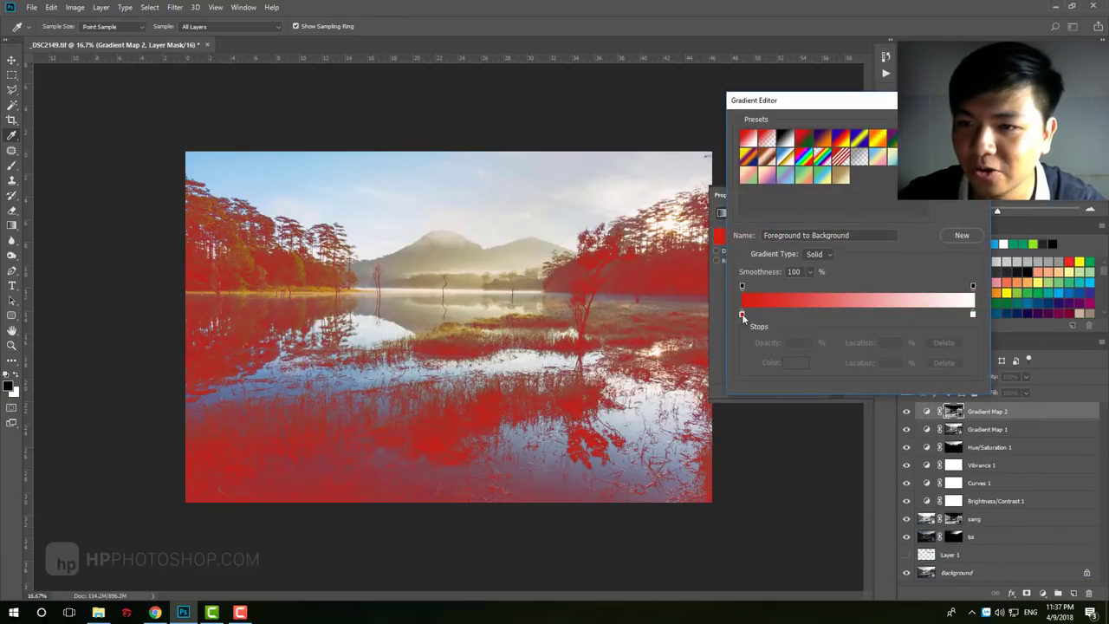
pyautogui.click(742, 315)
pyautogui.click(796, 362)
pyautogui.moveTo(917, 246); pyautogui.dragTo(917, 206)
pyautogui.click(893, 171)
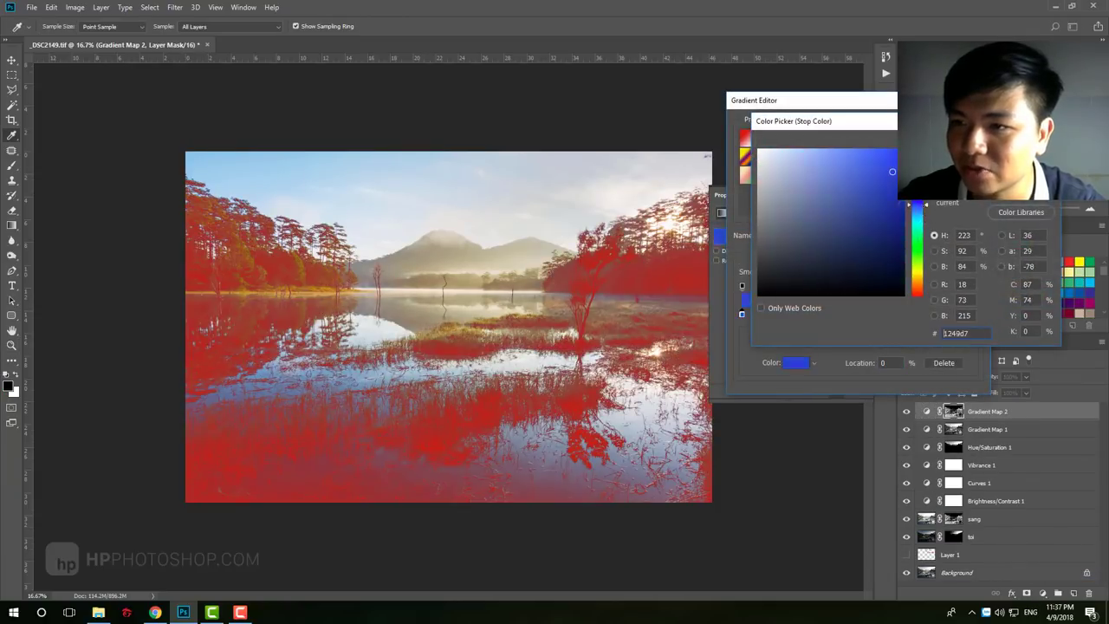
pyautogui.click(1023, 141)
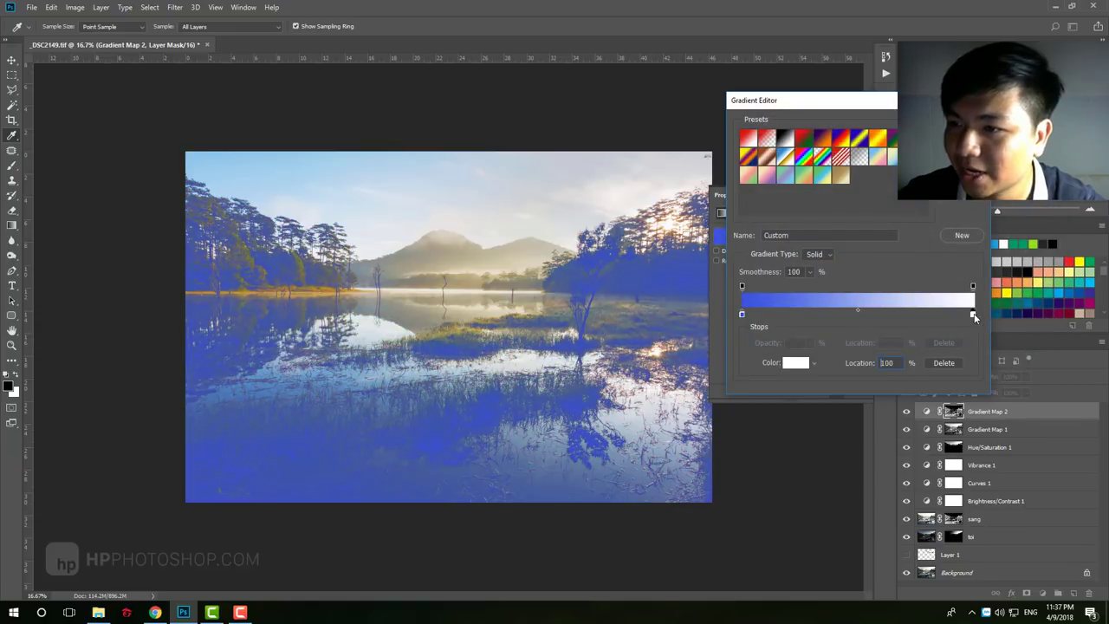
pyautogui.click(794, 364)
pyautogui.click(761, 213)
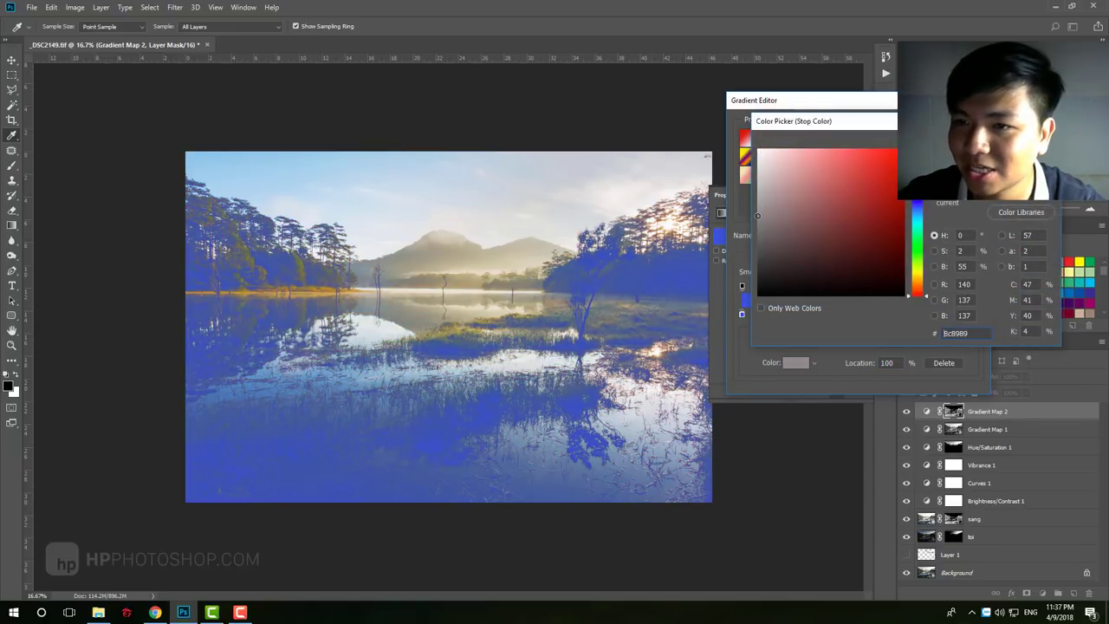
pyautogui.click(1023, 142)
pyautogui.click(944, 122)
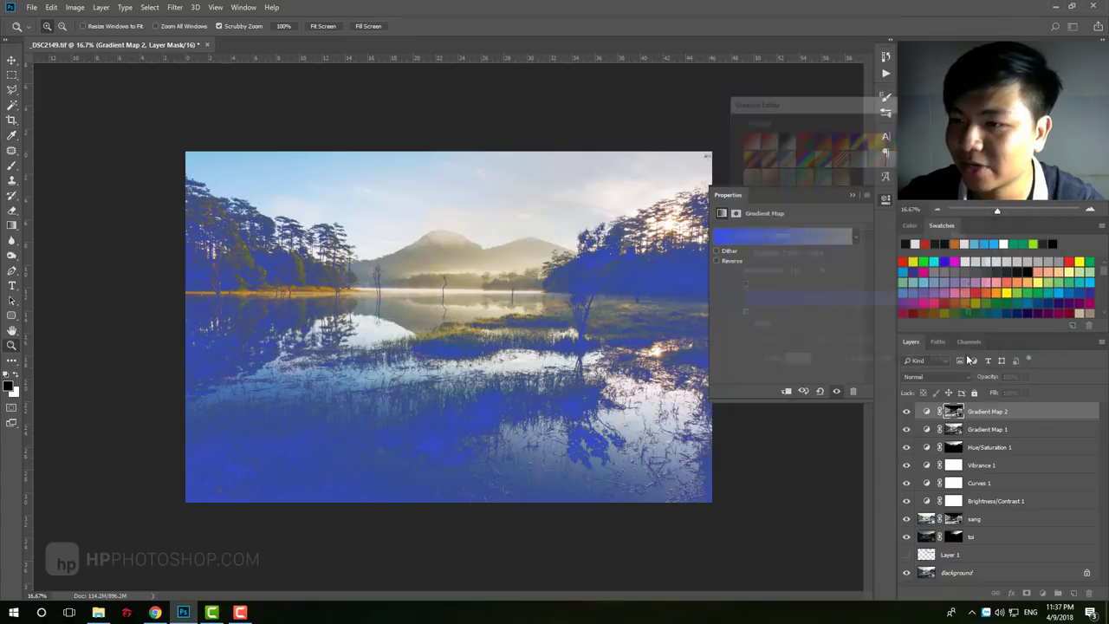
# Step: Set Gradient Map 2's blend mode to Soft Light and close its settings
pyautogui.click(935, 376)
pyautogui.click(931, 293)
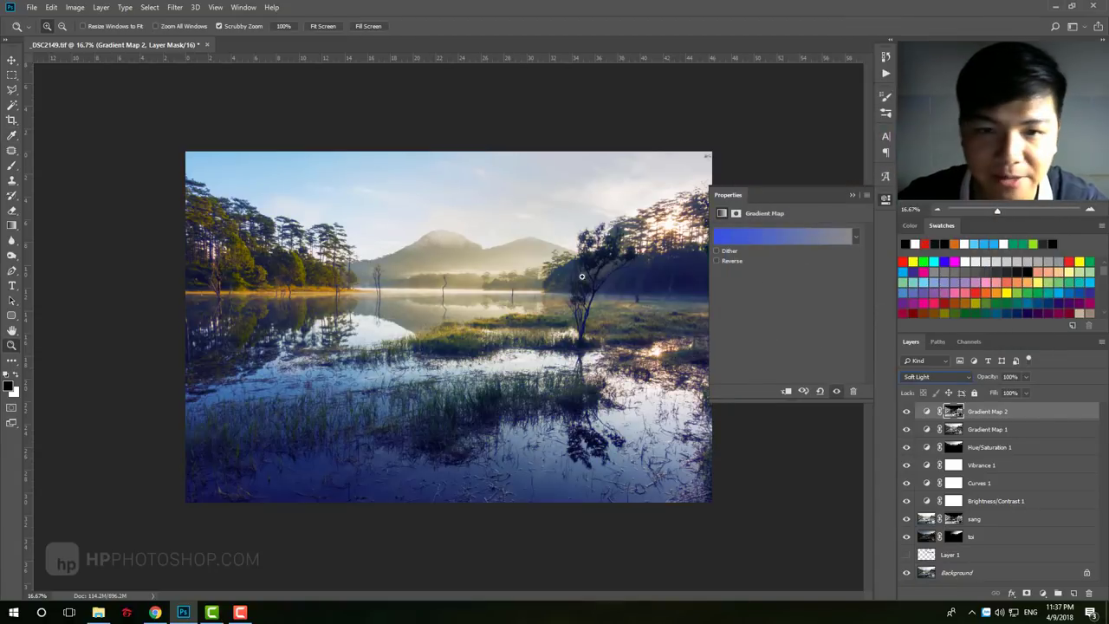
pyautogui.click(866, 188)
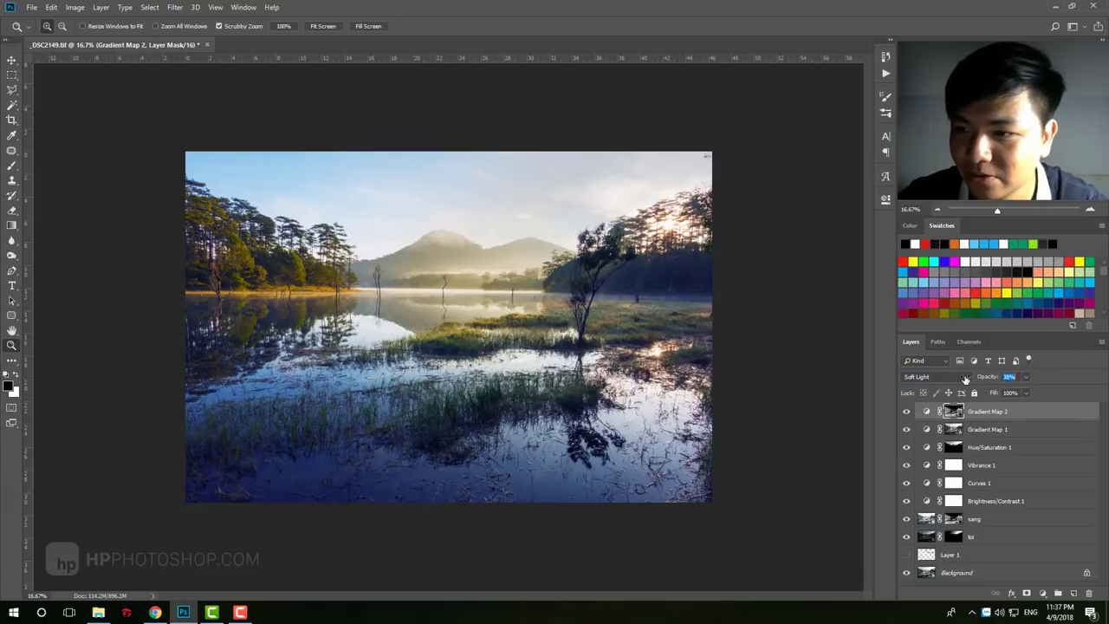
# Step: Zoom around the photo to inspect the water, lake and shoreline for spots
pyautogui.moveTo(476, 305); pyautogui.dragTo(466, 295)
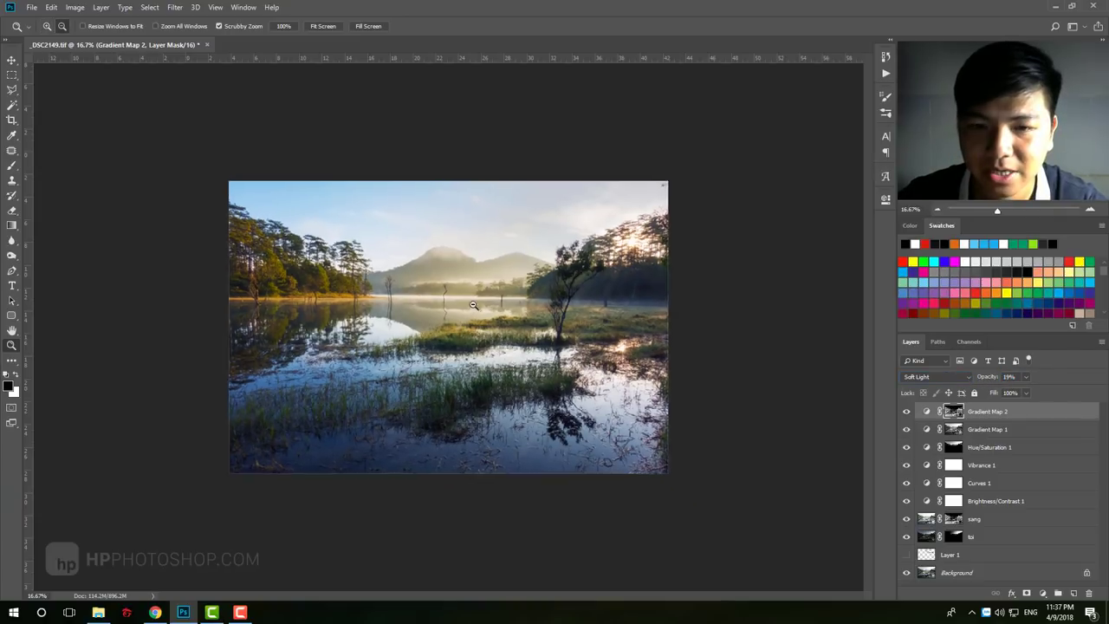
pyautogui.keyDown('alt'); pyautogui.click(465, 294); pyautogui.keyUp('alt')
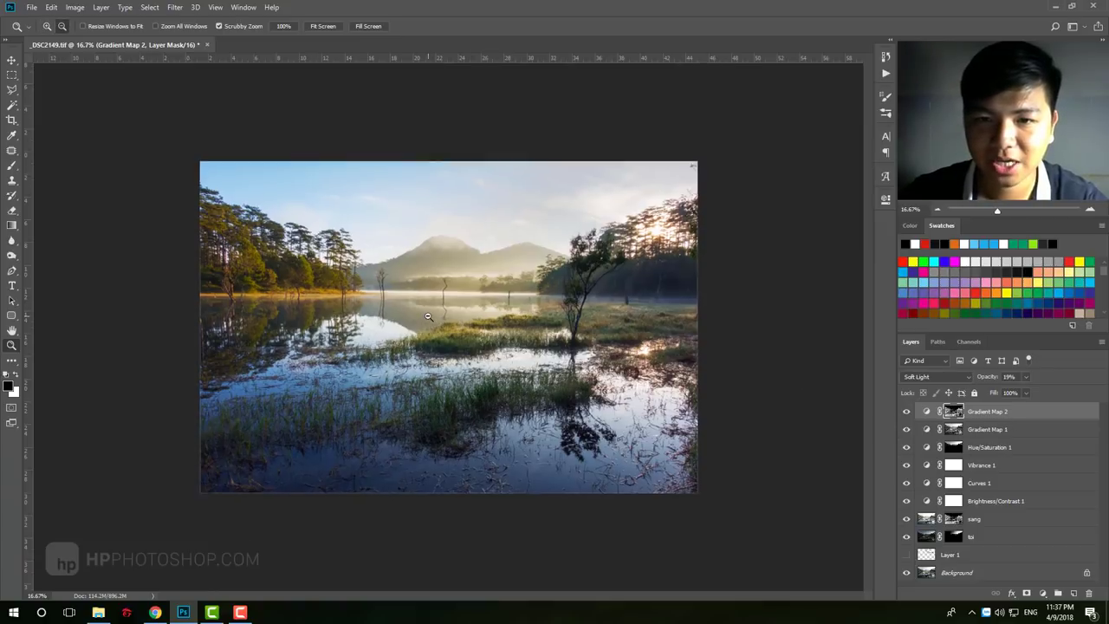
pyautogui.moveTo(435, 319)
pyautogui.mouseDown()
pyautogui.moveTo(500, 312)
pyautogui.moveTo(554, 359)
pyautogui.moveTo(666, 358)
pyautogui.moveTo(668, 422)
pyautogui.mouseUp()
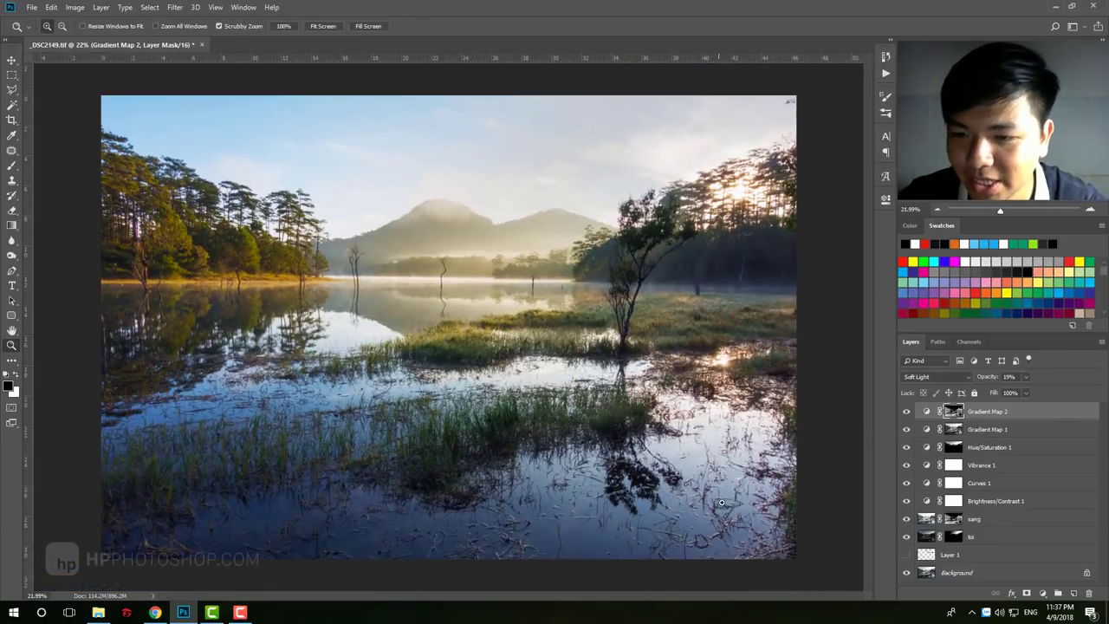
pyautogui.moveTo(721, 503); pyautogui.dragTo(519, 394)
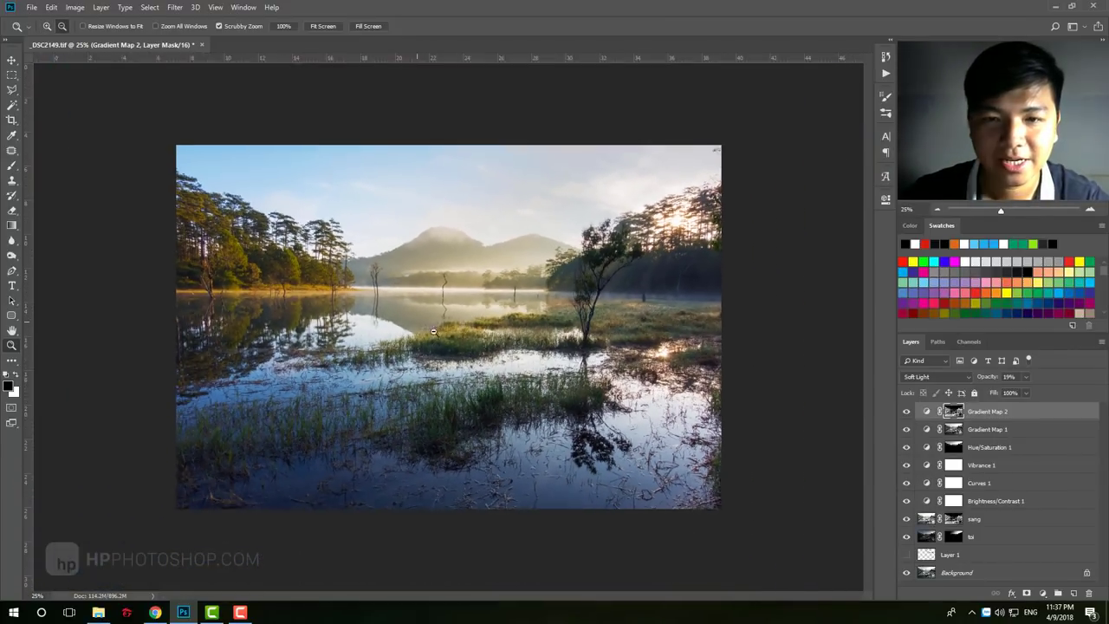
pyautogui.moveTo(518, 394)
pyautogui.mouseDown()
pyautogui.moveTo(443, 294)
pyautogui.moveTo(487, 362)
pyautogui.mouseUp()
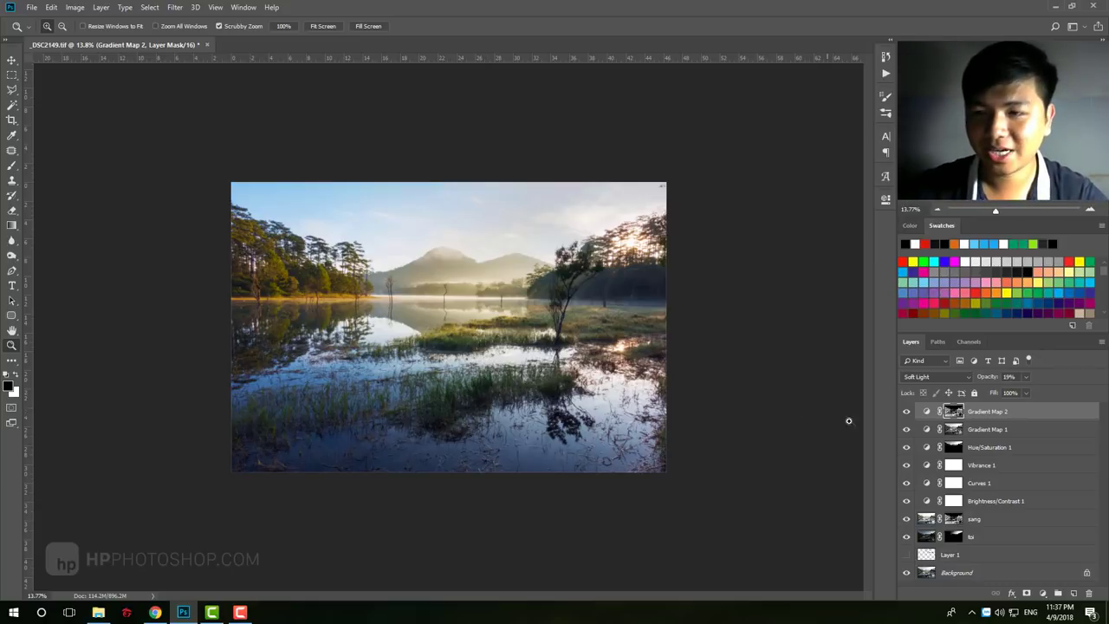
pyautogui.moveTo(499, 309)
pyautogui.mouseDown()
pyautogui.moveTo(517, 442)
pyautogui.moveTo(468, 498)
pyautogui.mouseUp()
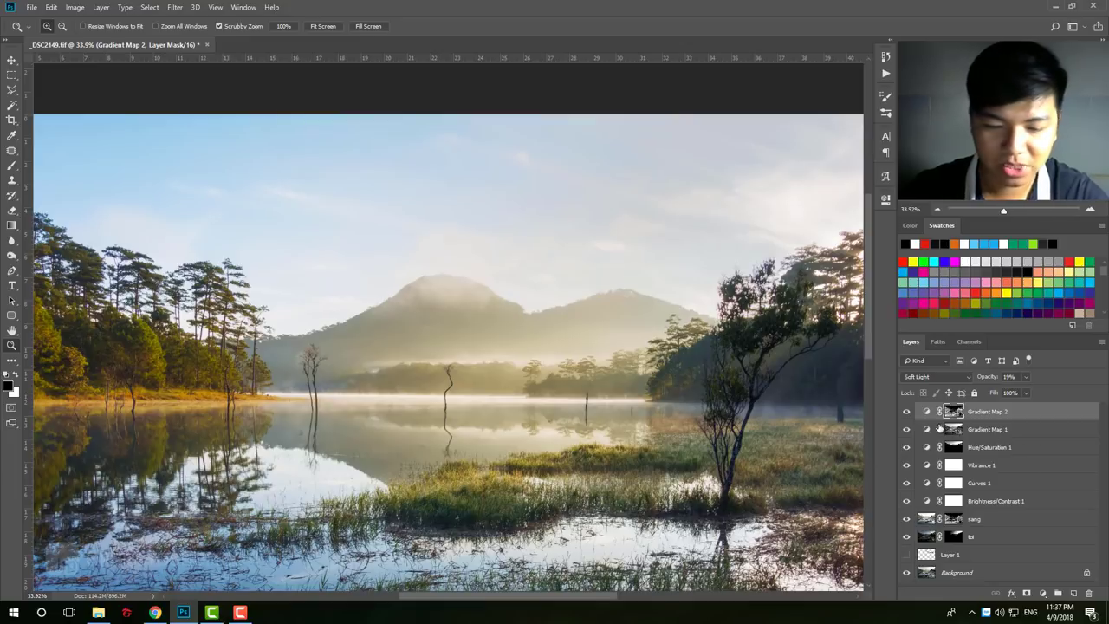
# Step: Stamp all visible layers into a new Layer 2 and patch out the blue chevron mark by the trunks
pyautogui.hotkey('ctrl', 'shift', 'alt', 'e')
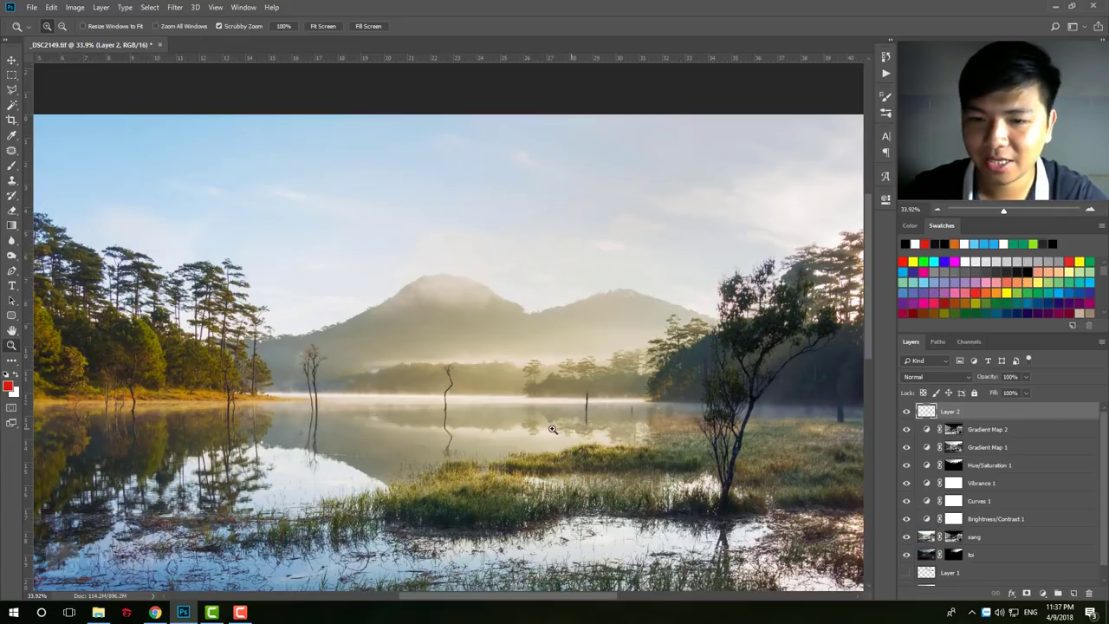
pyautogui.moveTo(291, 390); pyautogui.dragTo(410, 438)
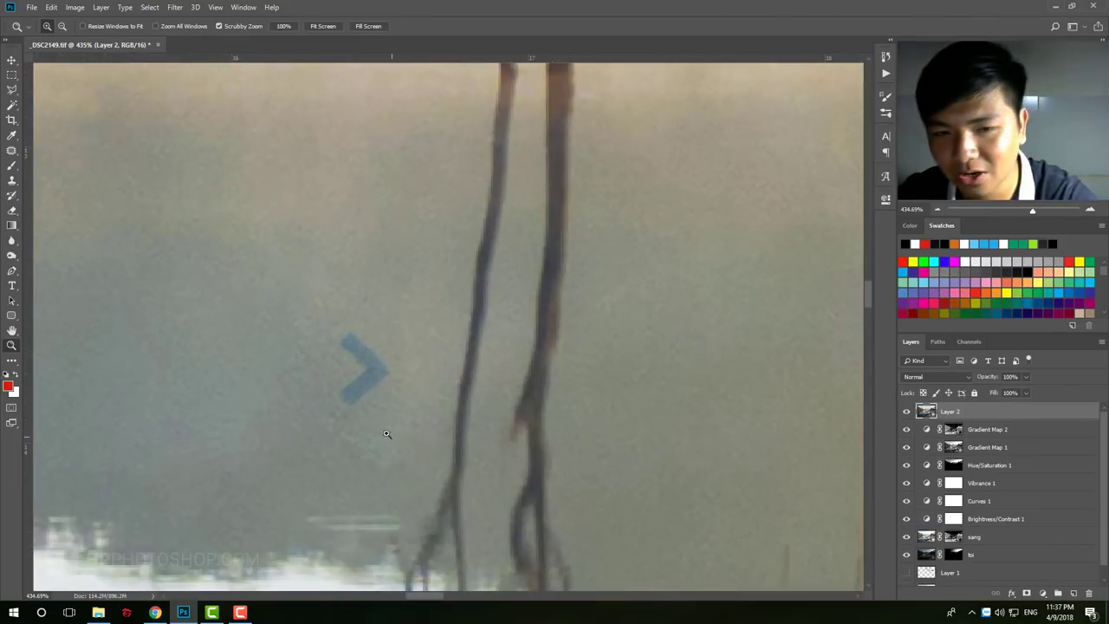
pyautogui.press('j')
pyautogui.moveTo(346, 314); pyautogui.dragTo(436, 436)
pyautogui.moveTo(327, 407); pyautogui.dragTo(115, 369)
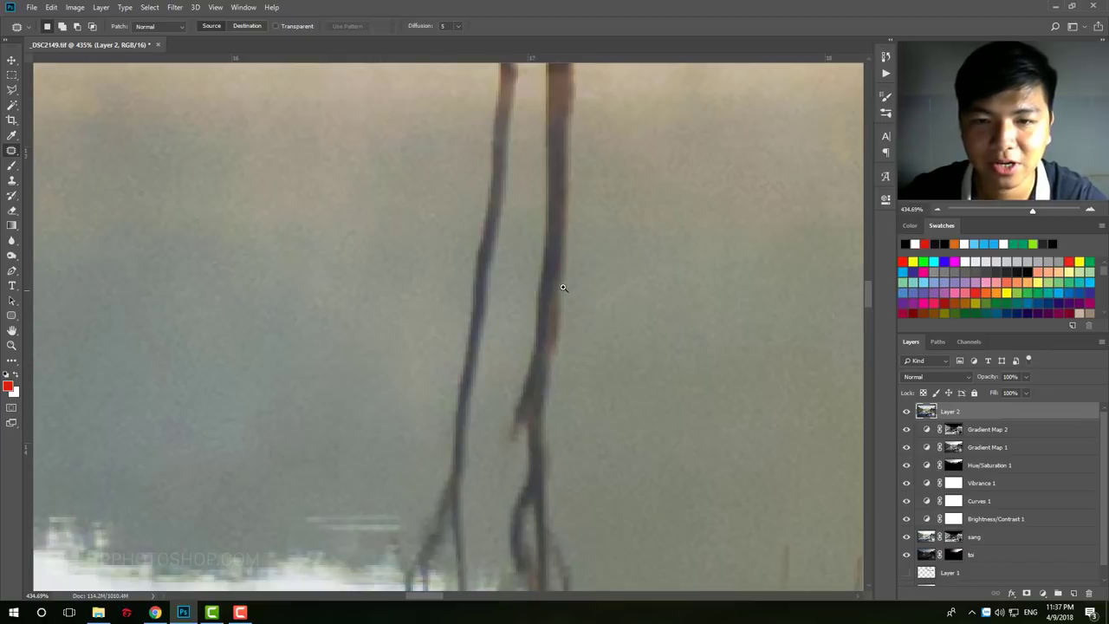
pyautogui.press('z')
# Step: Patch a second speck in the water, deselect, and fit the image on screen
pyautogui.hotkey('ctrl', '0')
pyautogui.moveTo(234, 329); pyautogui.dragTo(259, 329)
pyautogui.moveTo(694, 341)
pyautogui.mouseDown()
pyautogui.moveTo(737, 338)
pyautogui.moveTo(674, 327)
pyautogui.moveTo(737, 359)
pyautogui.moveTo(629, 304)
pyautogui.mouseUp()
pyautogui.press('j')
pyautogui.hotkey('ctrl', 'd')
pyautogui.press('z')
pyautogui.rightClick(628, 260)
pyautogui.click(659, 265)
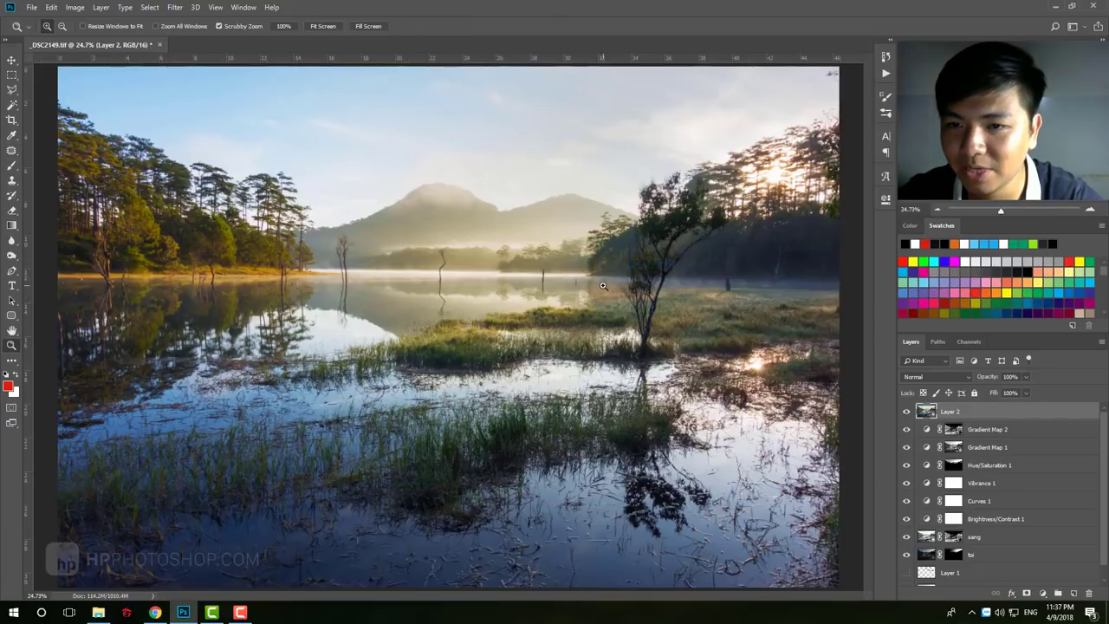
# Step: Patch a third lake speck with surrounding mist, then check the shoreline and view the whole image
pyautogui.moveTo(407, 243)
pyautogui.mouseDown()
pyautogui.moveTo(520, 240)
pyautogui.moveTo(442, 295)
pyautogui.moveTo(468, 242)
pyautogui.mouseUp()
pyautogui.press('j')
pyautogui.moveTo(461, 281); pyautogui.dragTo(588, 257)
pyautogui.hotkey('ctrl', 'd')
pyautogui.press('z')
pyautogui.rightClick(537, 279)
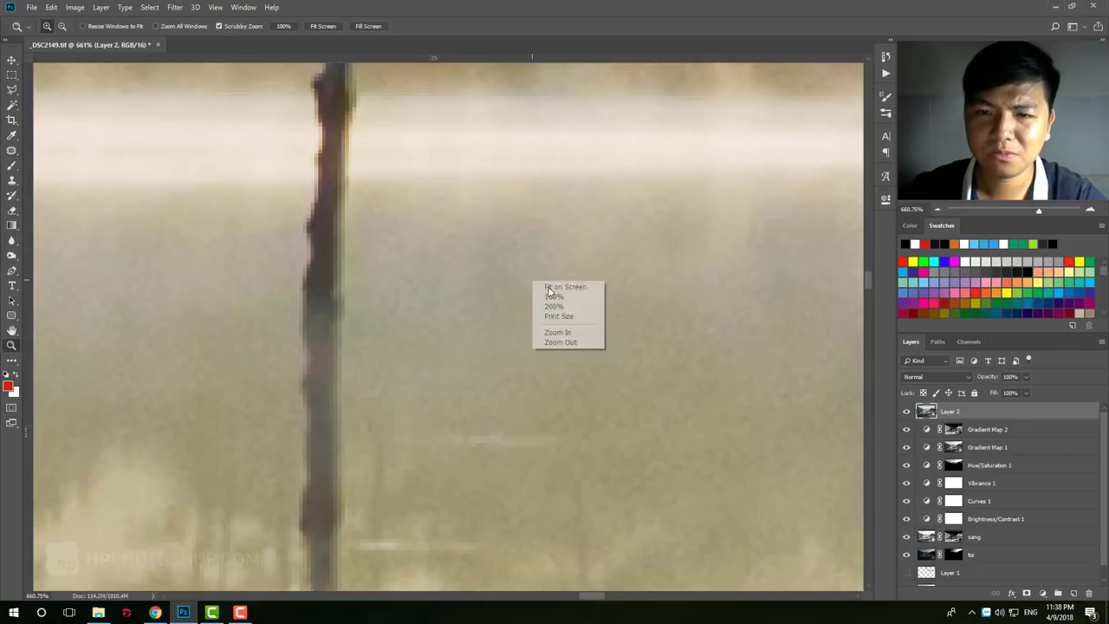
pyautogui.click(555, 288)
pyautogui.moveTo(351, 419); pyautogui.dragTo(379, 206)
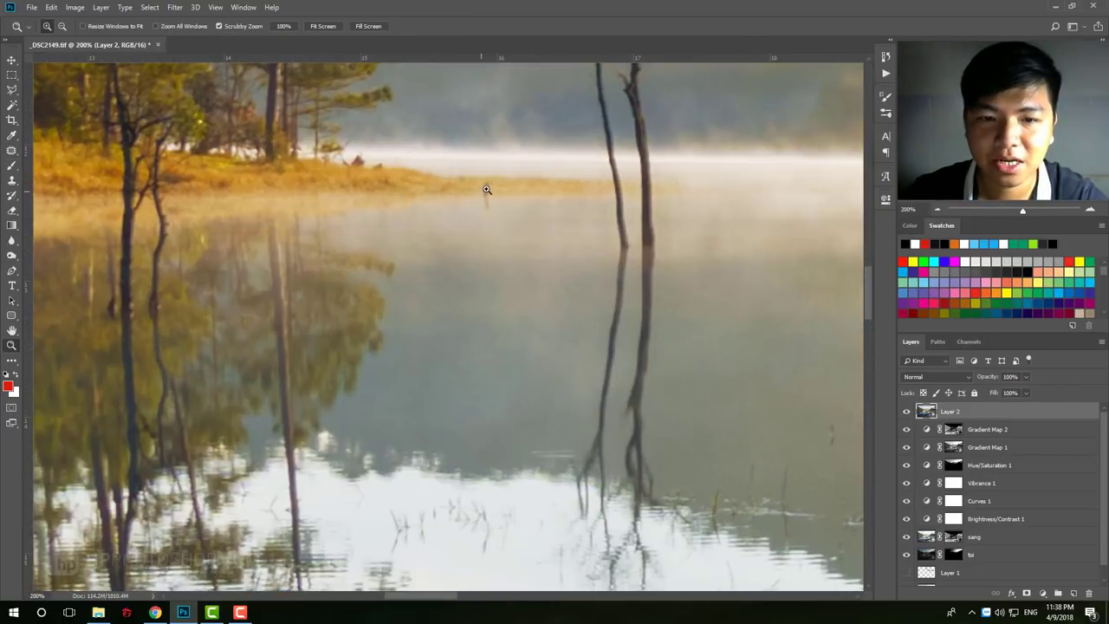
pyautogui.moveTo(489, 318)
pyautogui.mouseDown()
pyautogui.moveTo(374, 347)
pyautogui.moveTo(479, 271)
pyautogui.mouseUp()
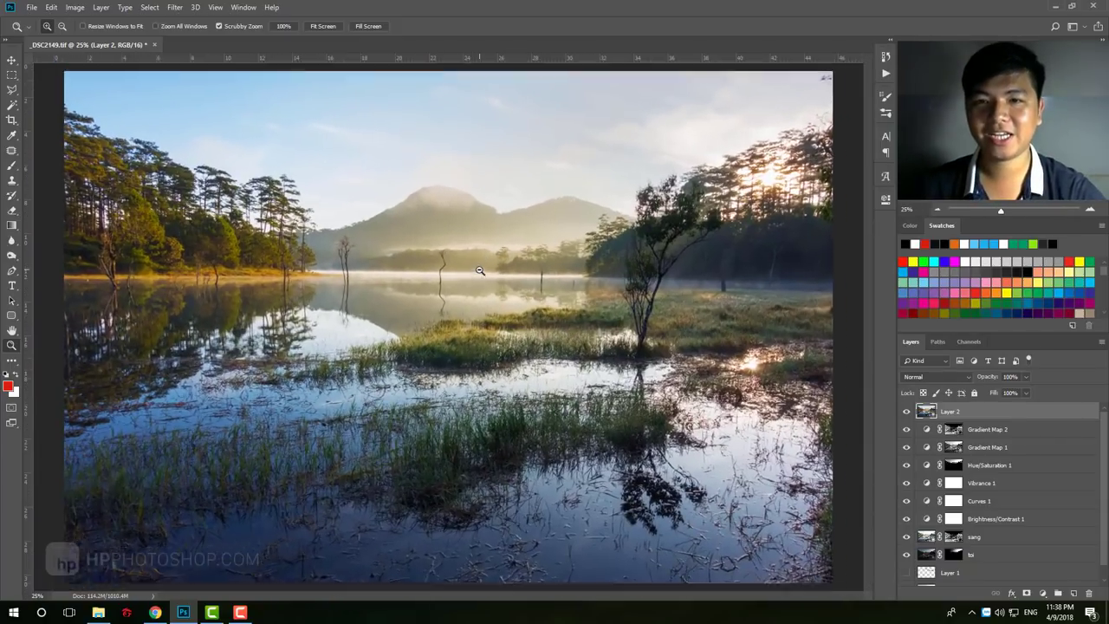
pyautogui.keyDown('alt'); pyautogui.click(479, 270); pyautogui.keyUp('alt')
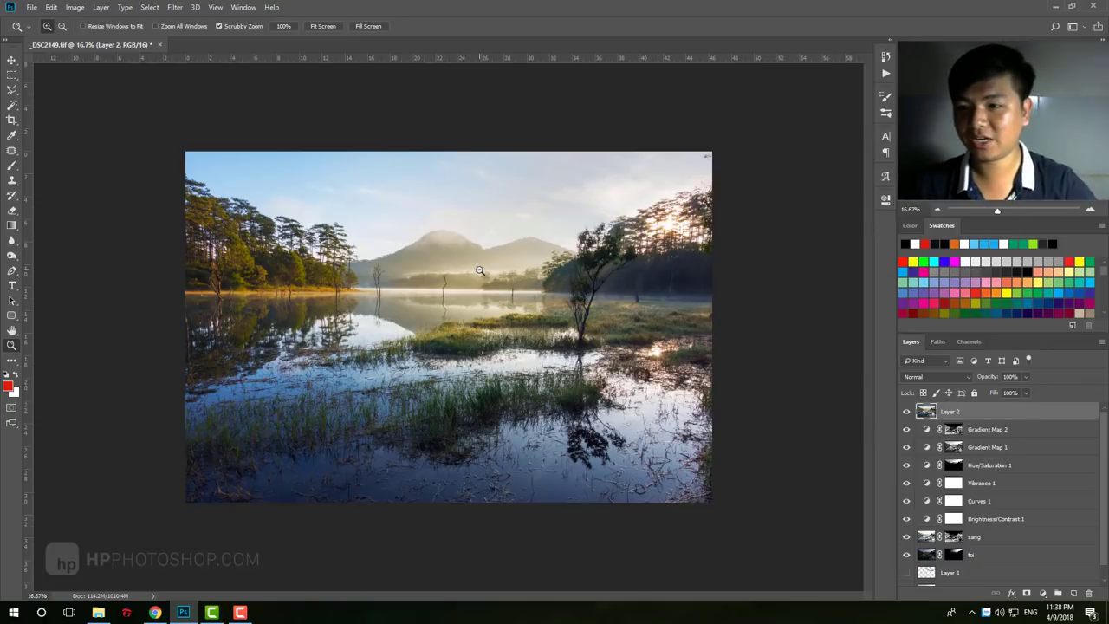
# Step: Duplicate the Background layer beneath Layer 2 and toggle Layer 2 to compare before and after
pyautogui.scroll(-1, 943, 554)
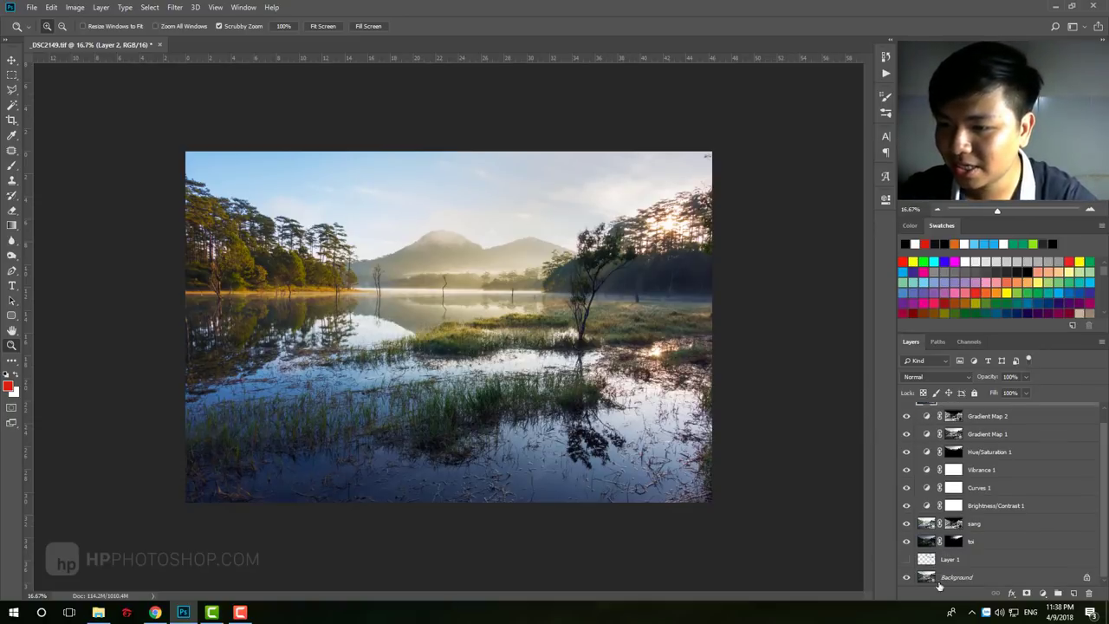
pyautogui.click(948, 579)
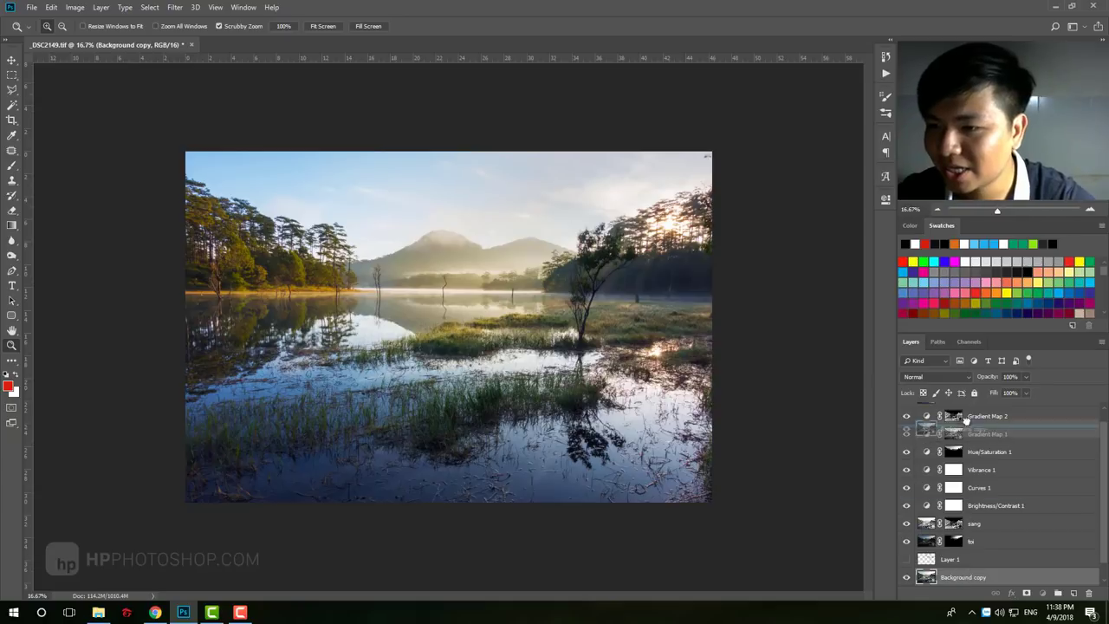
pyautogui.moveTo(948, 579); pyautogui.dragTo(967, 404)
pyautogui.click(906, 411)
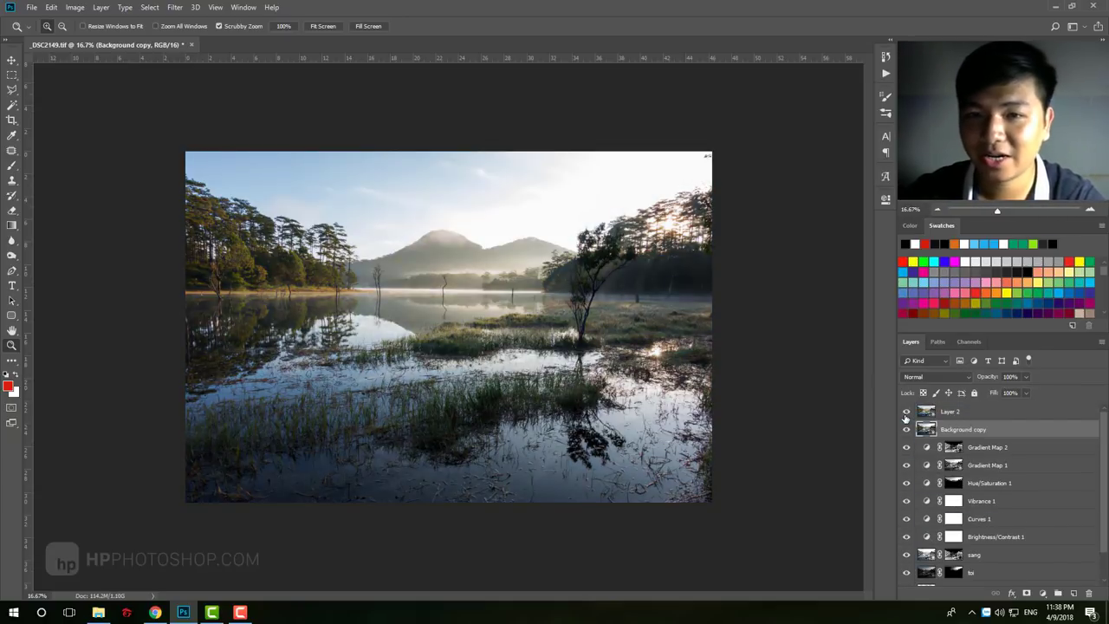
pyautogui.click(906, 413)
pyautogui.click(906, 412)
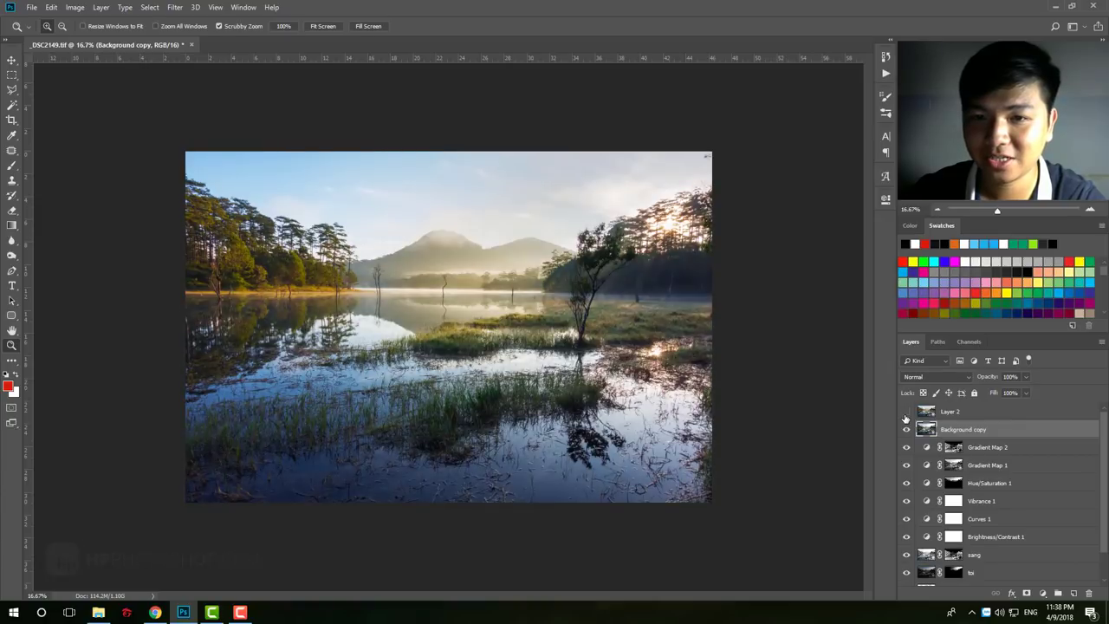
pyautogui.click(906, 414)
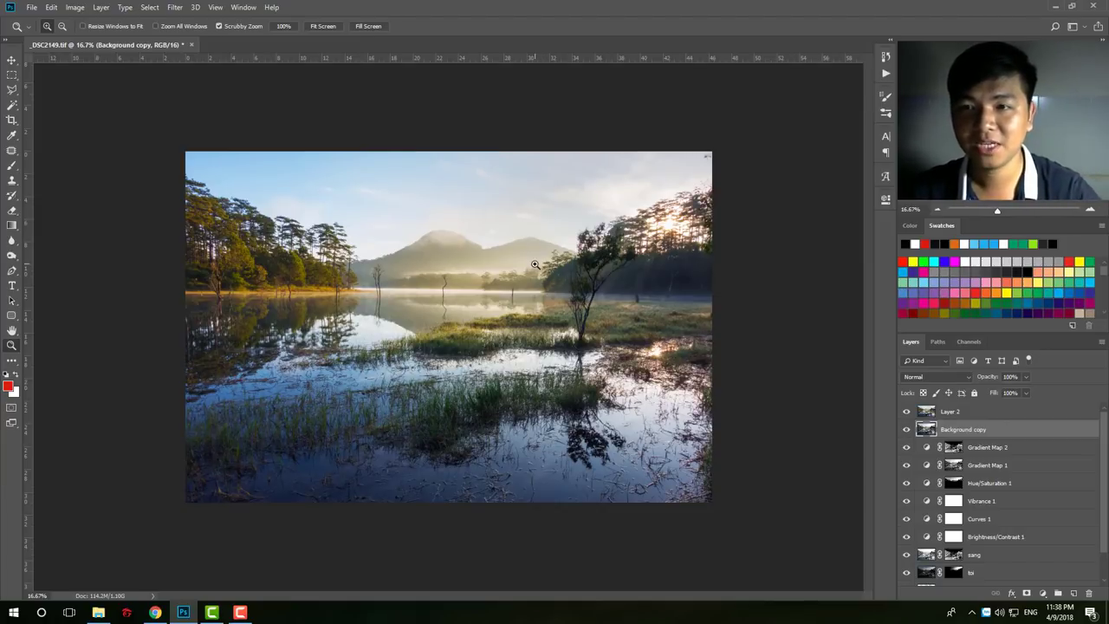
# Step: Zoom the image to fill the window and show the channel masks
pyautogui.moveTo(474, 358); pyautogui.dragTo(480, 356)
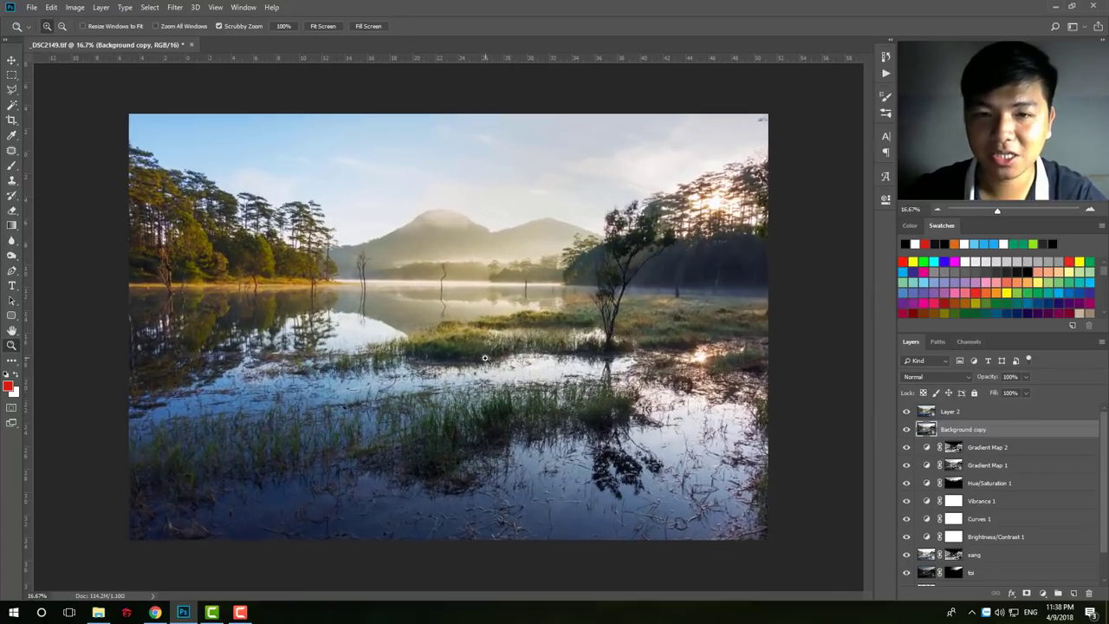
pyautogui.click(484, 358)
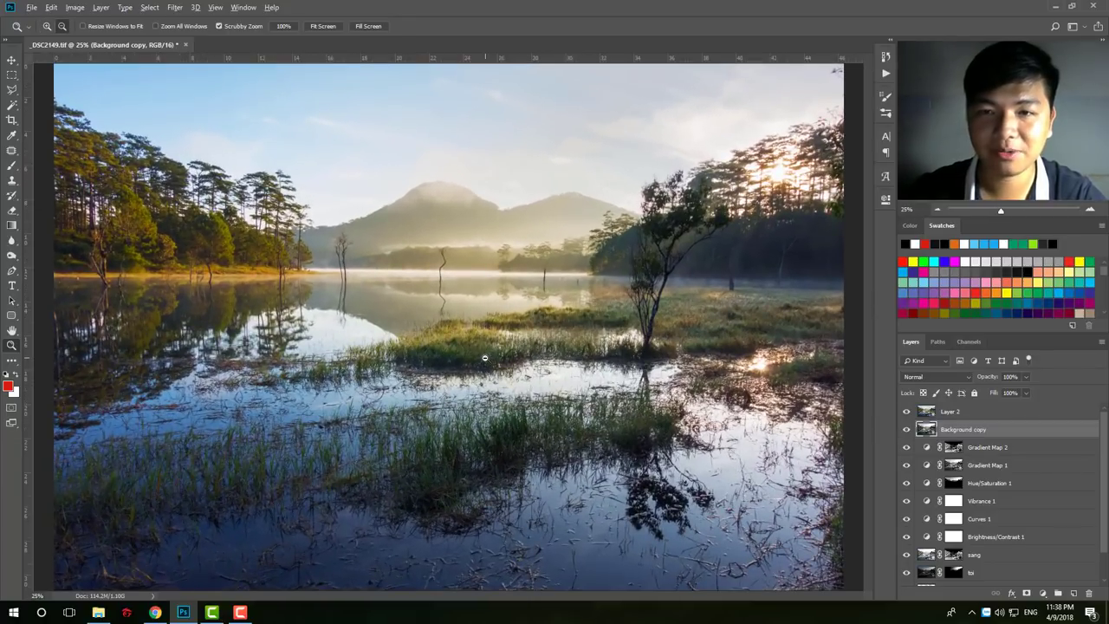
pyautogui.click(968, 342)
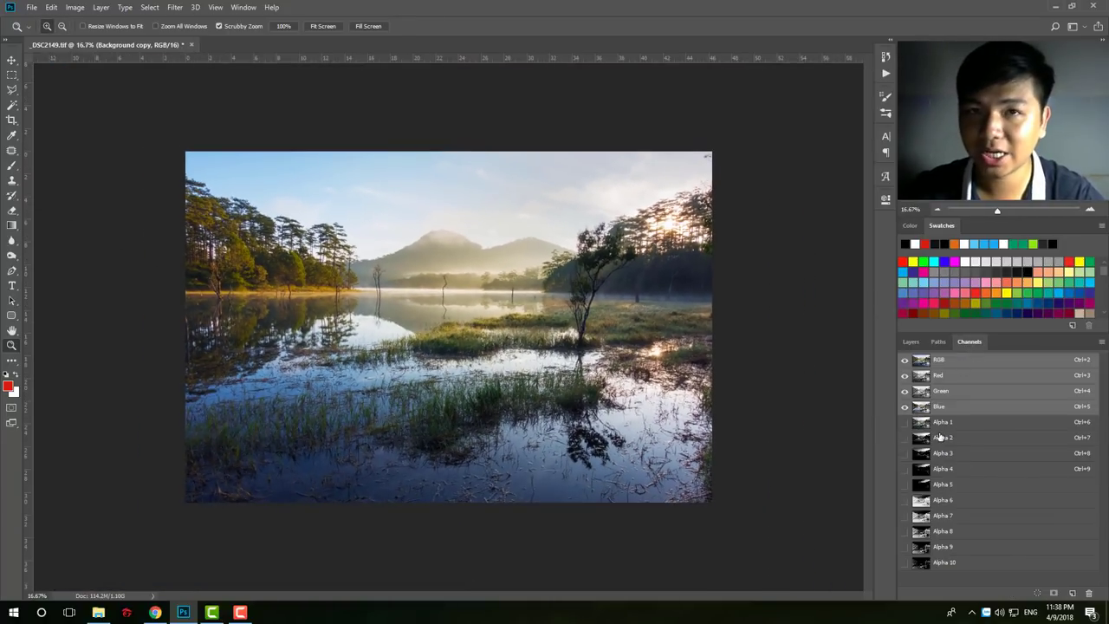